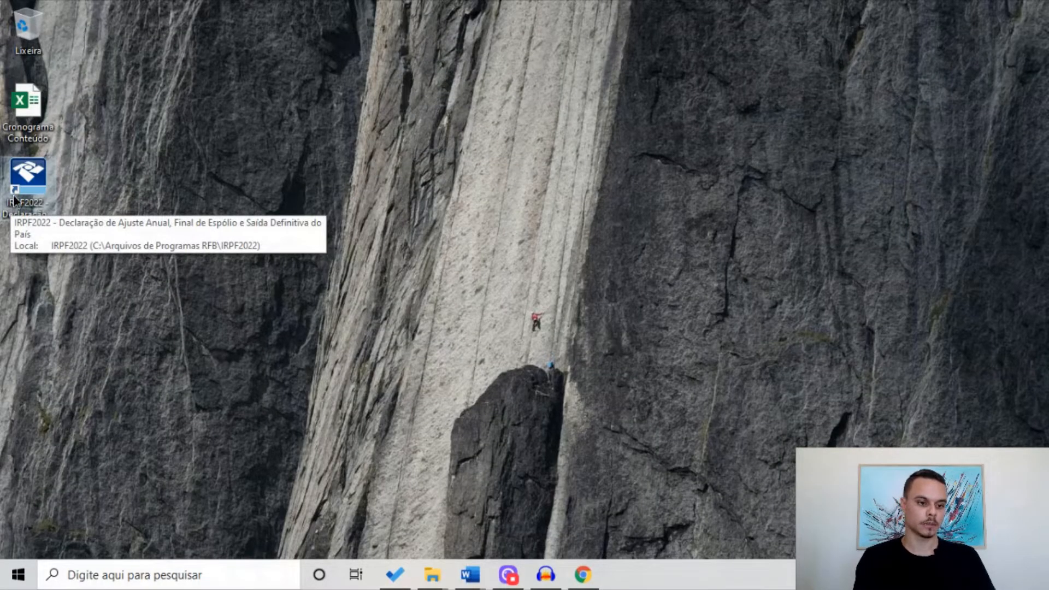
Launch IRPF 2022 from its desktop shortcut
double_click(15, 201)
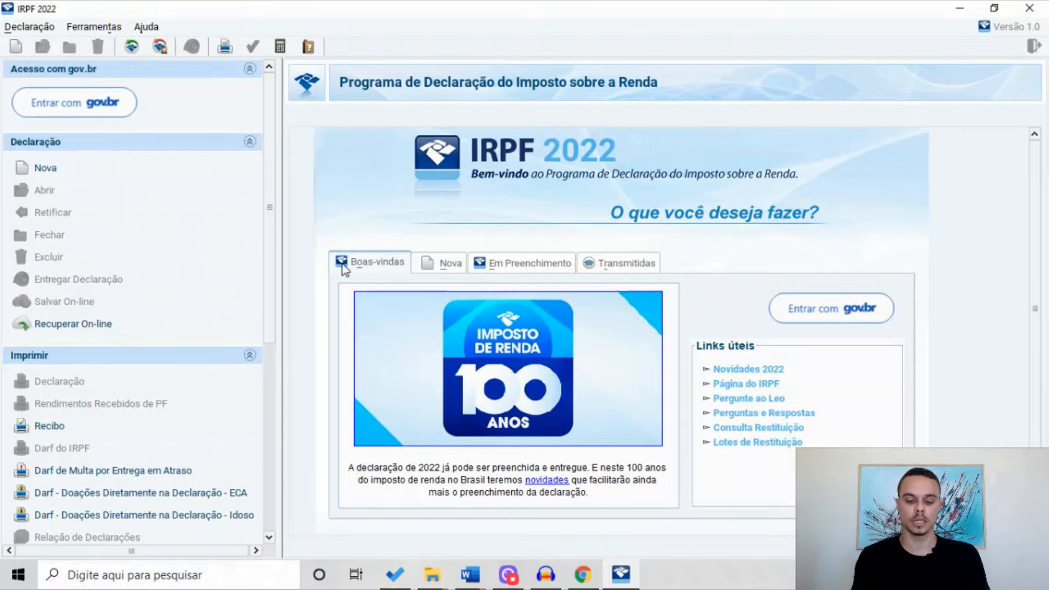
Begin a blank annual adjustment declaration from the Nova options and confirm the taxpayer's CPF
left_click(428, 267)
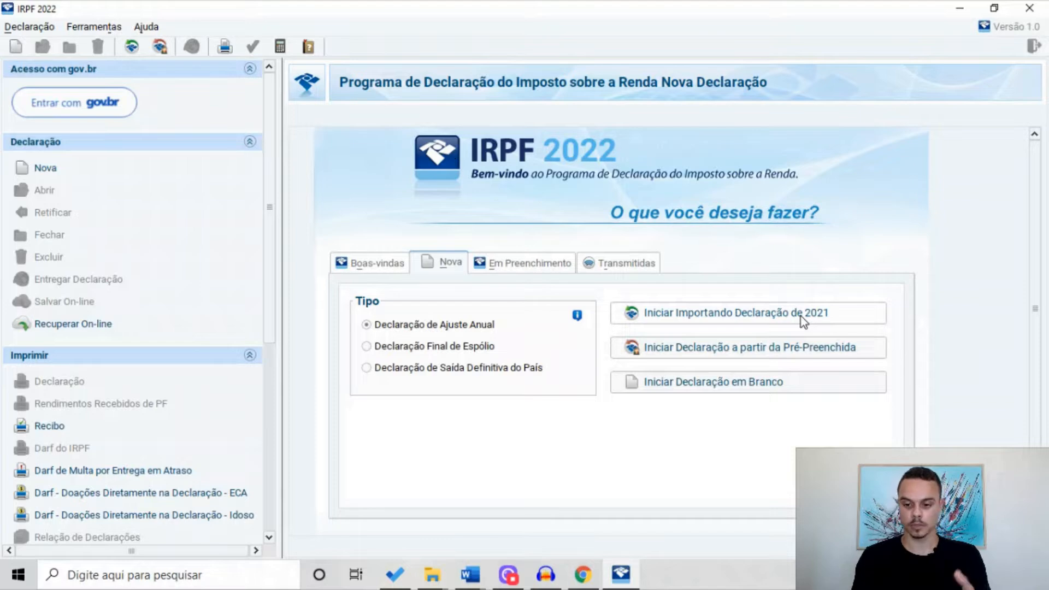
left_click(720, 386)
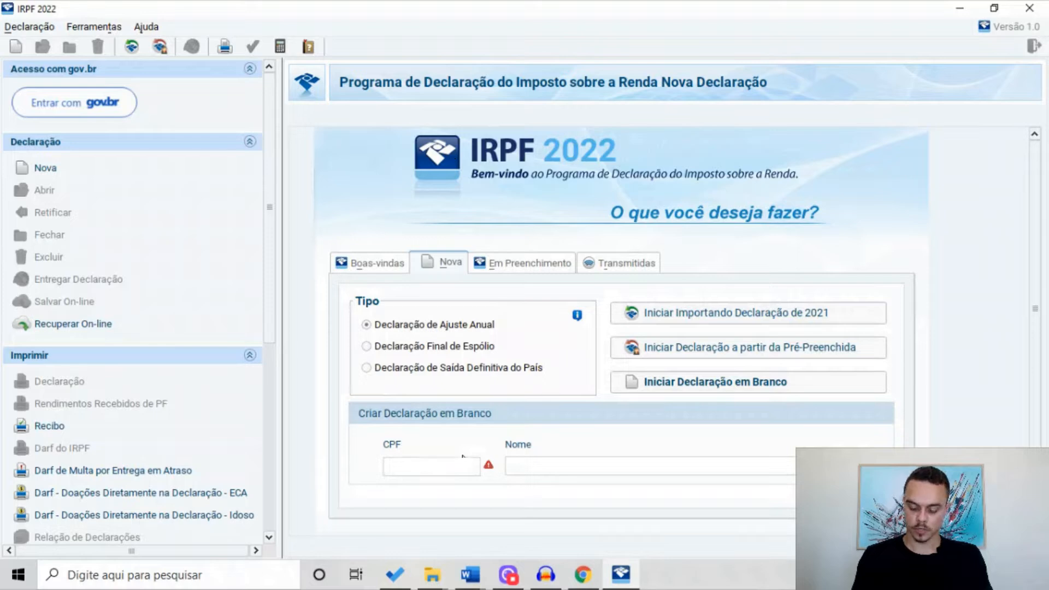
left_click(657, 467)
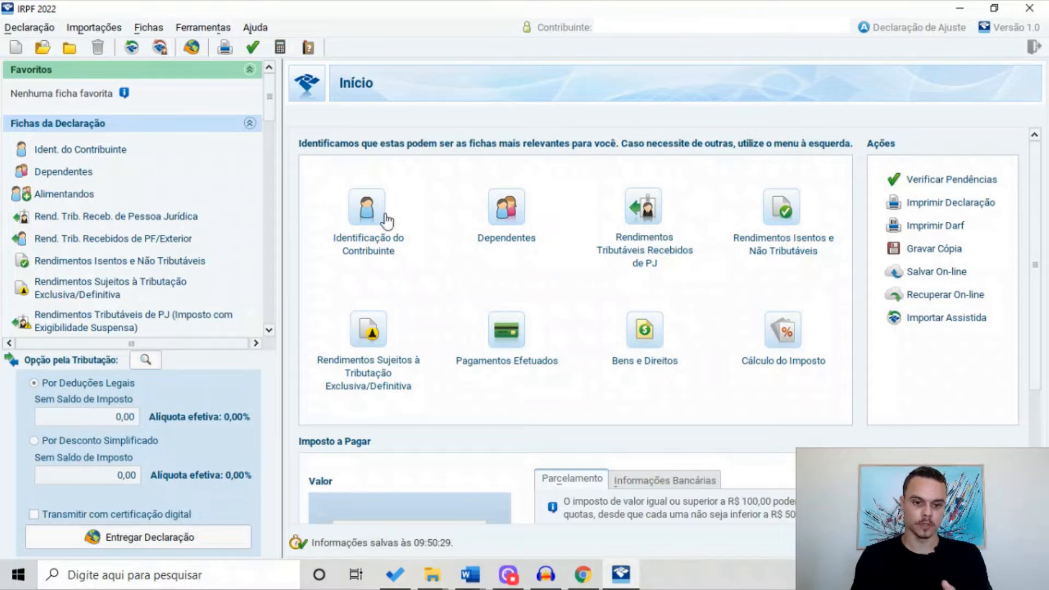
Paste the taxpayer's full name into the Identificação do Contribuinte form
left_click(367, 210)
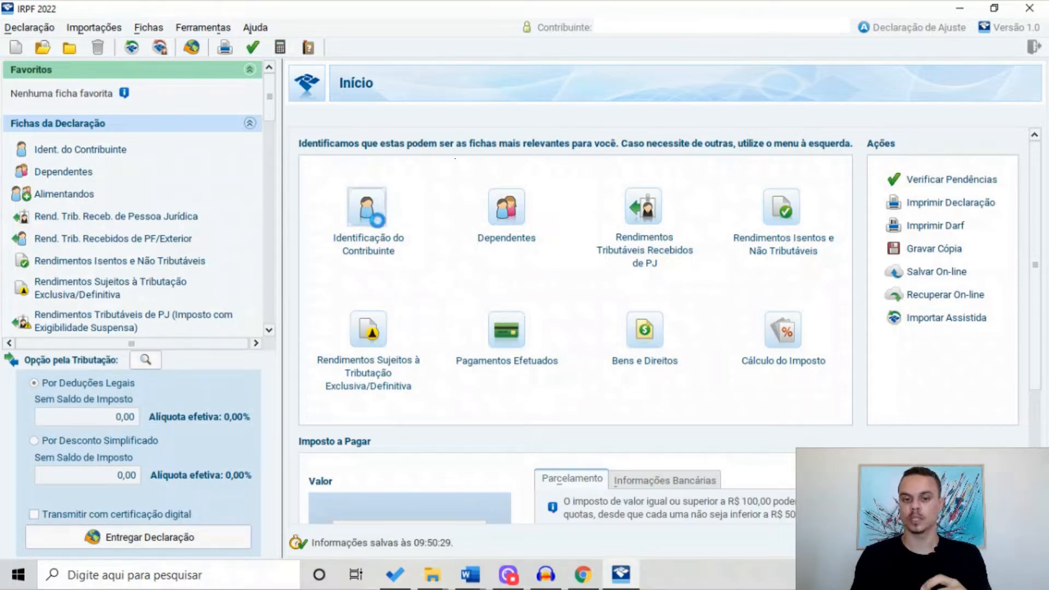
scroll(437, 271, "down", 2)
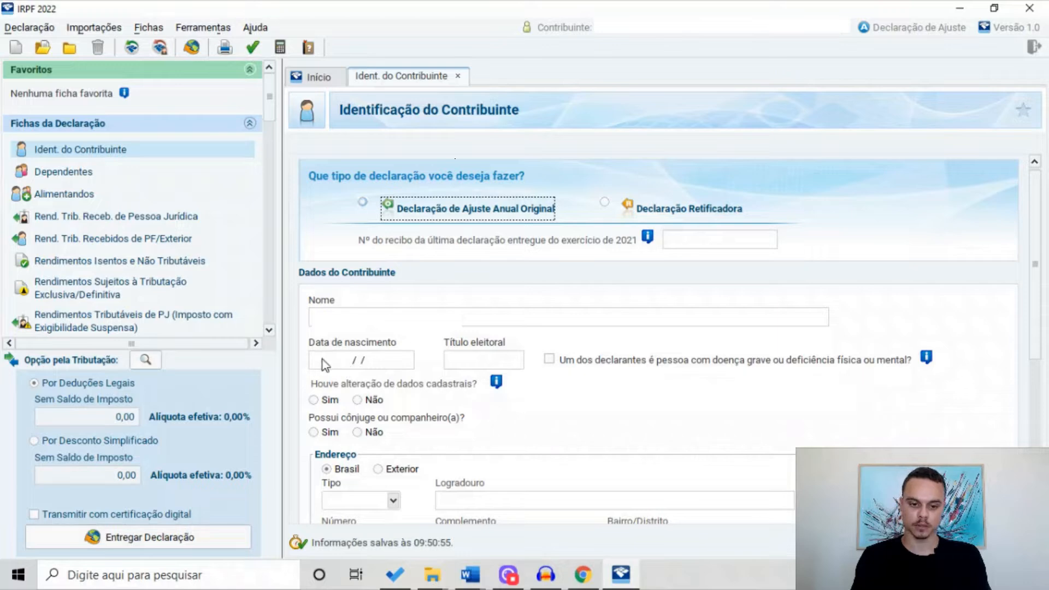
scroll(514, 371, "down", 2)
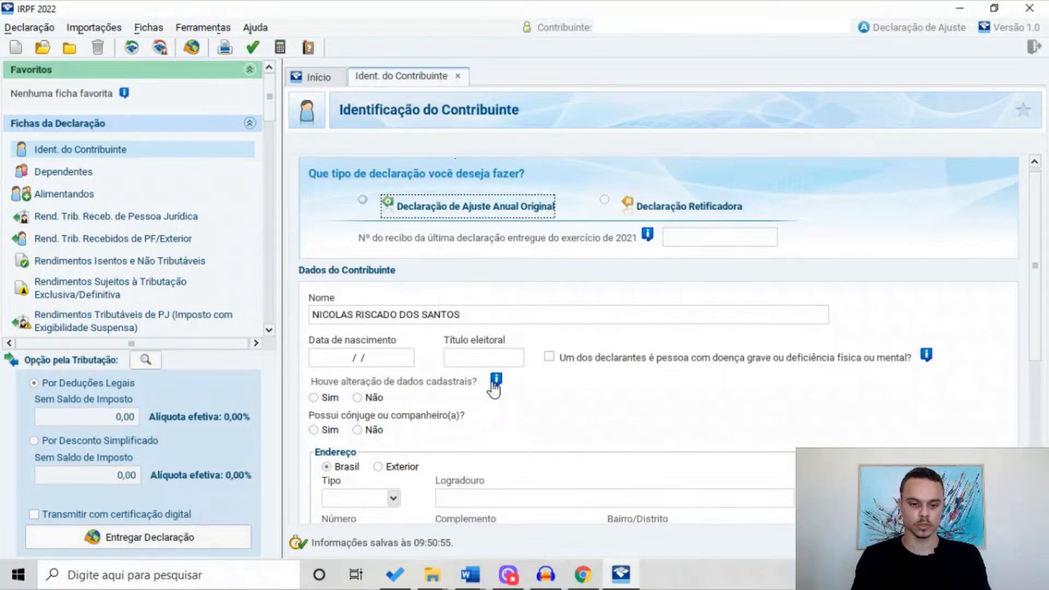
scroll(465, 390, "down", 1)
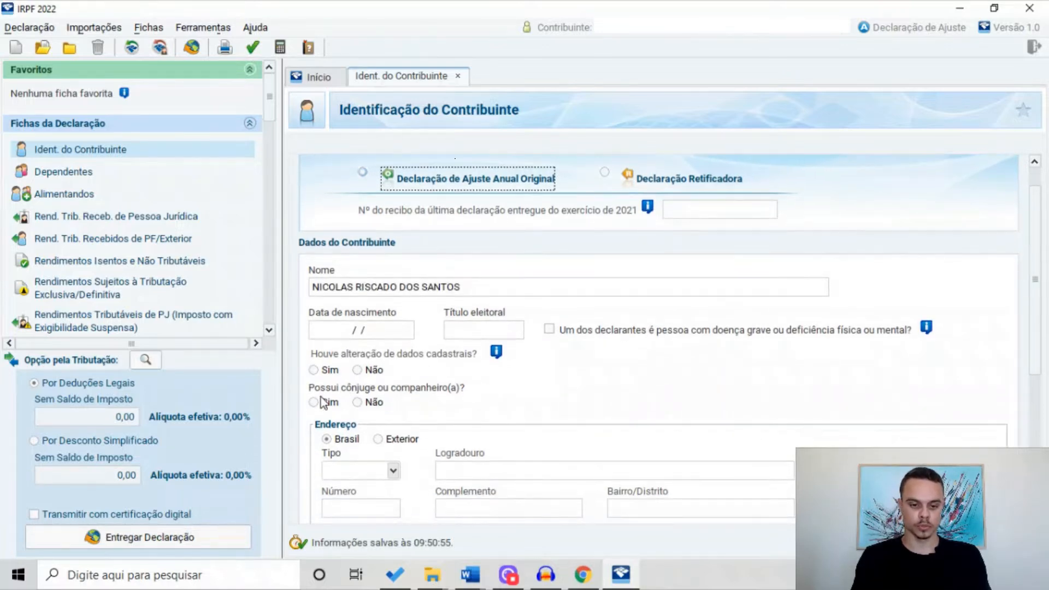
scroll(377, 407, "down", 5)
scroll(378, 411, "down", 4)
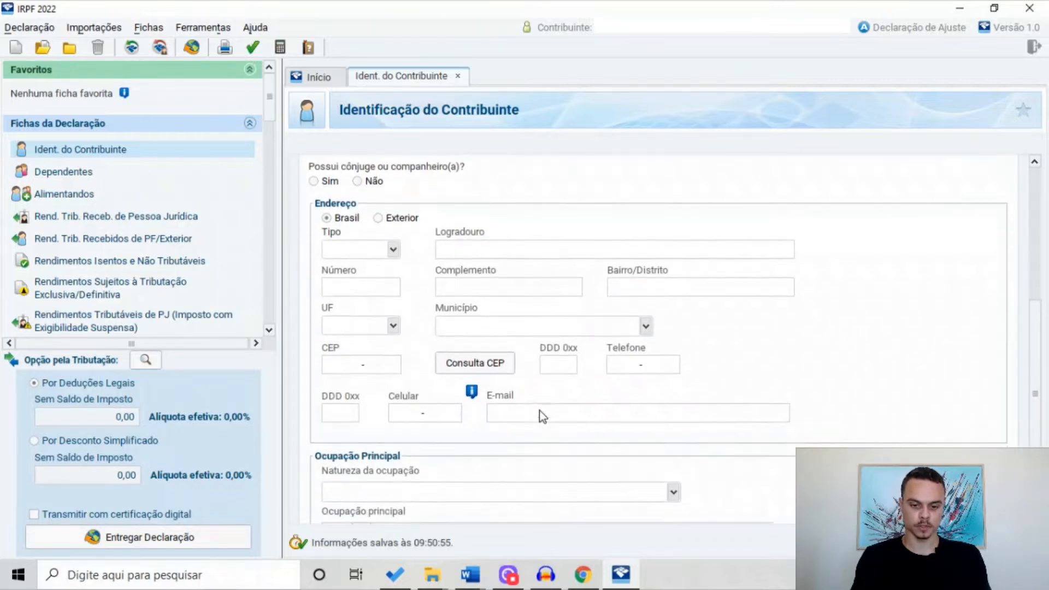
scroll(539, 412, "down", 2)
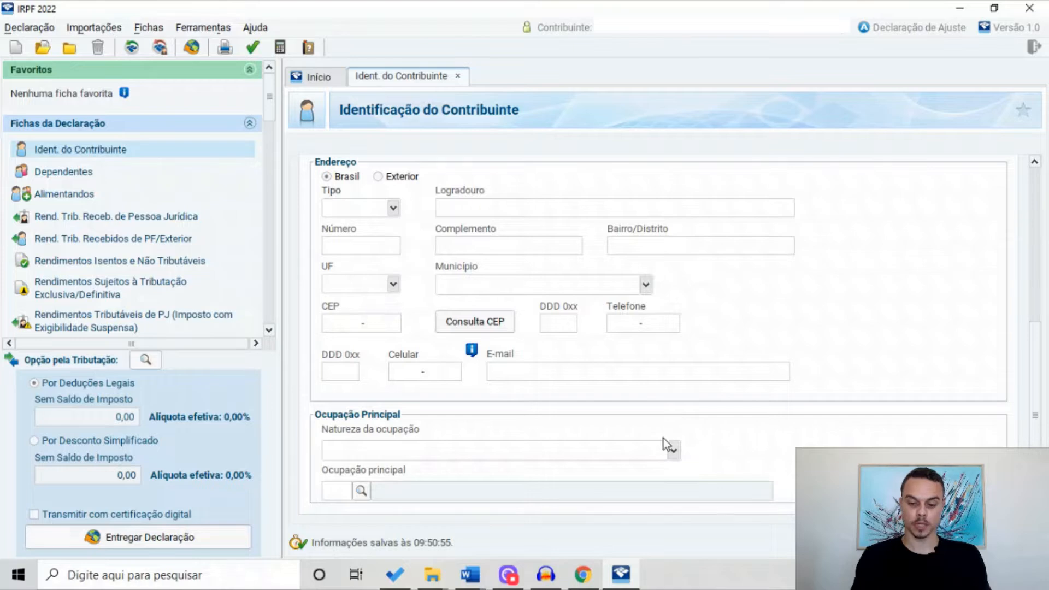
Look over the occupation type list, then go to the empty Bens e Direitos ficha
left_click(673, 450)
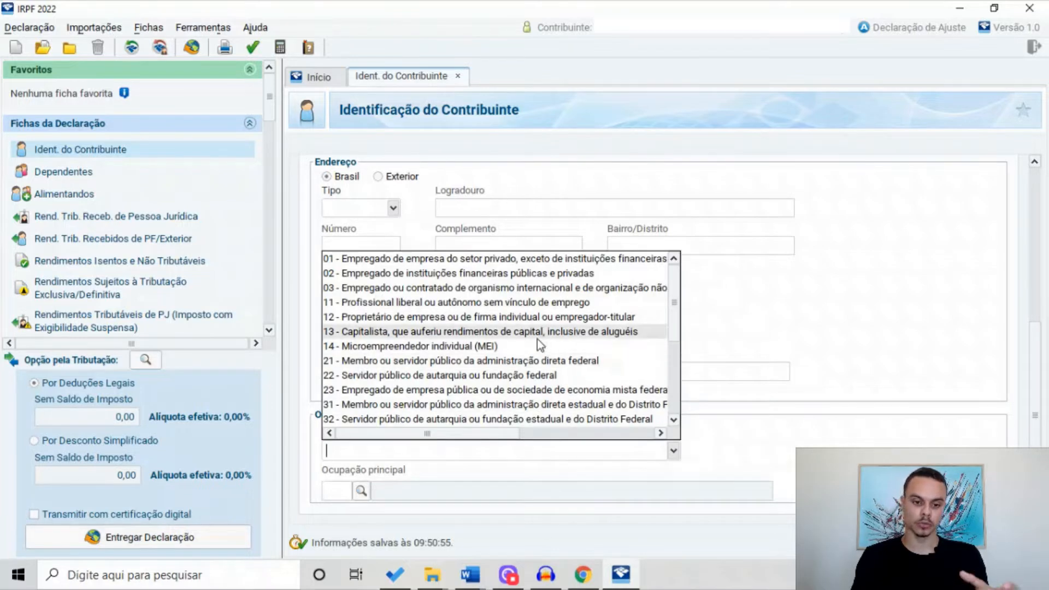
scroll(492, 317, "up", 3)
scroll(455, 306, "up", 5)
scroll(156, 230, "down", 1)
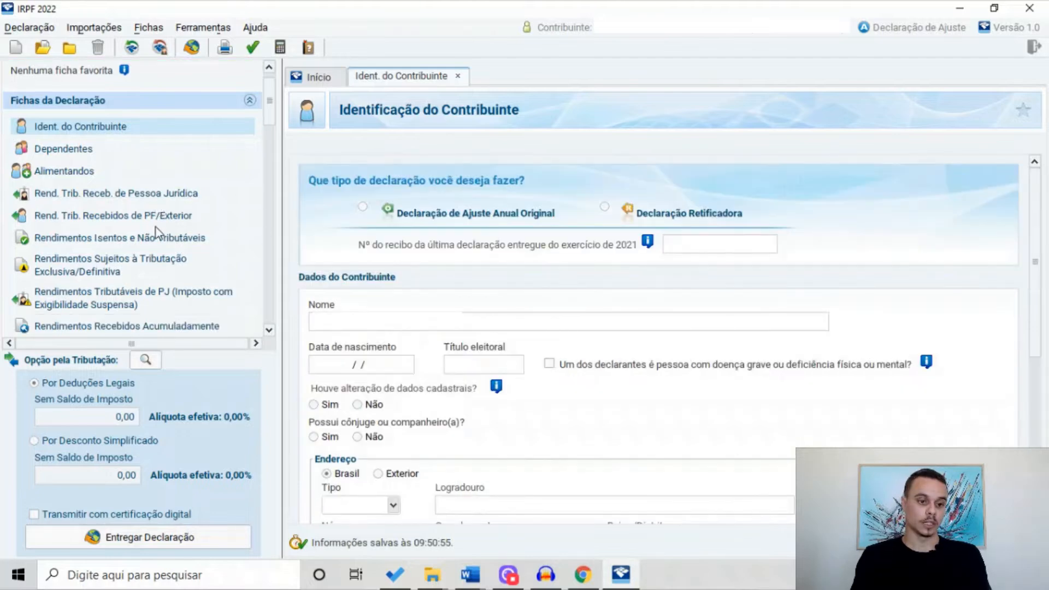
scroll(113, 214, "down", 1)
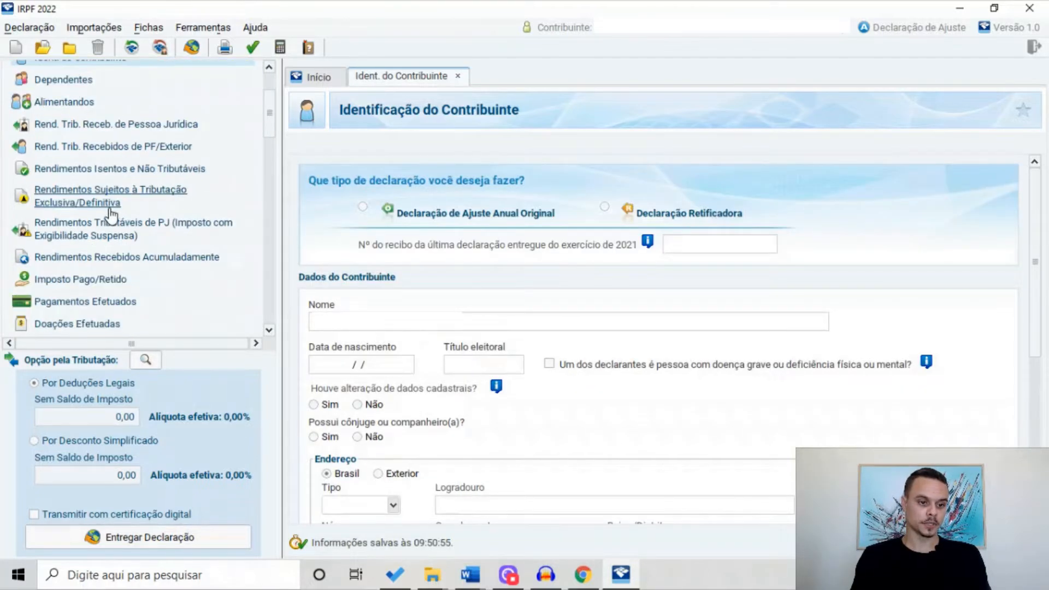
scroll(112, 214, "down", 1)
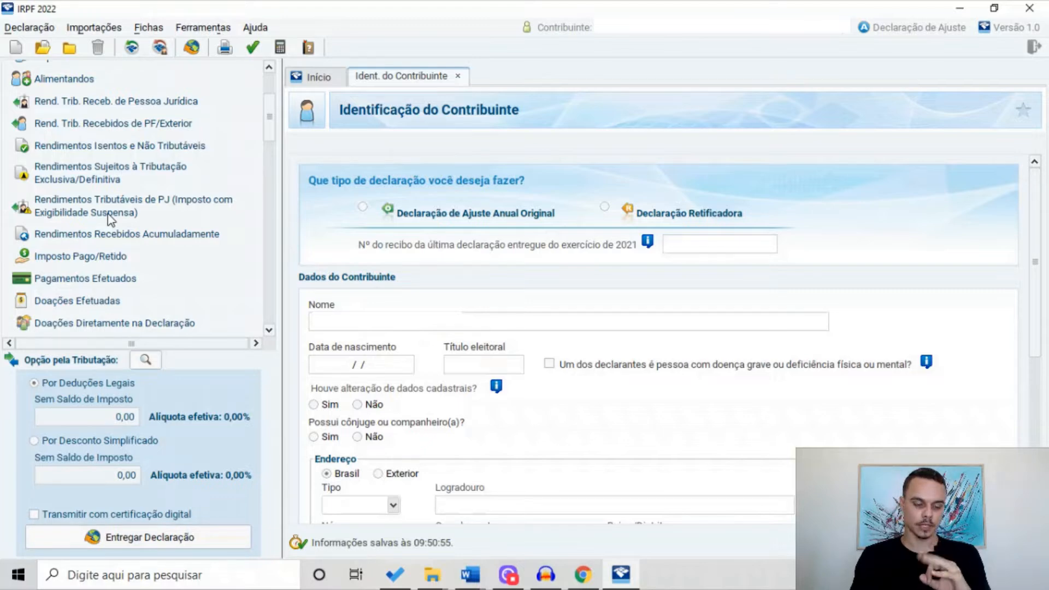
scroll(114, 240, "down", 3)
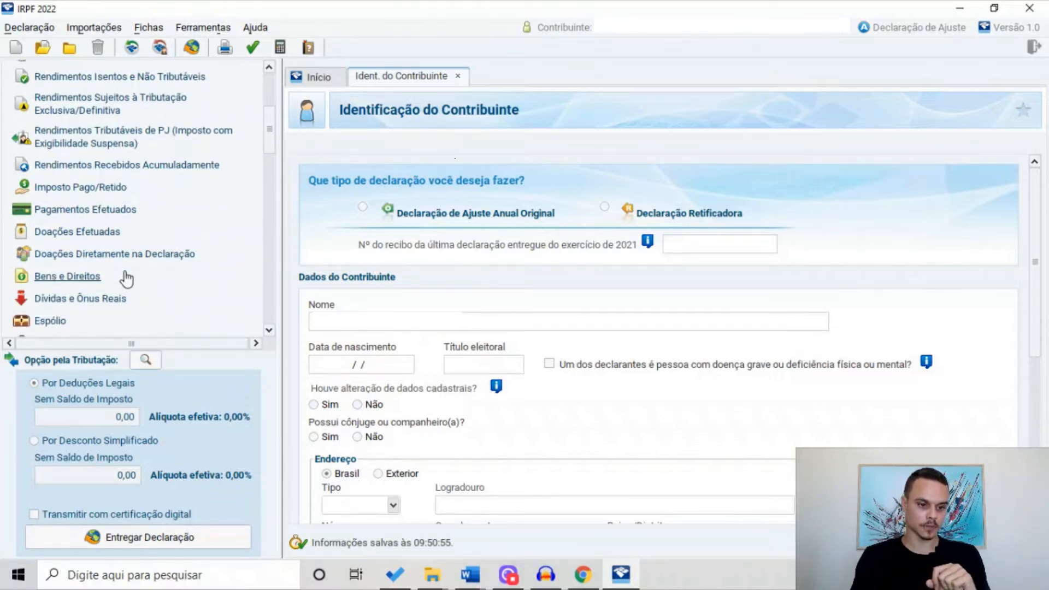
left_click(85, 277)
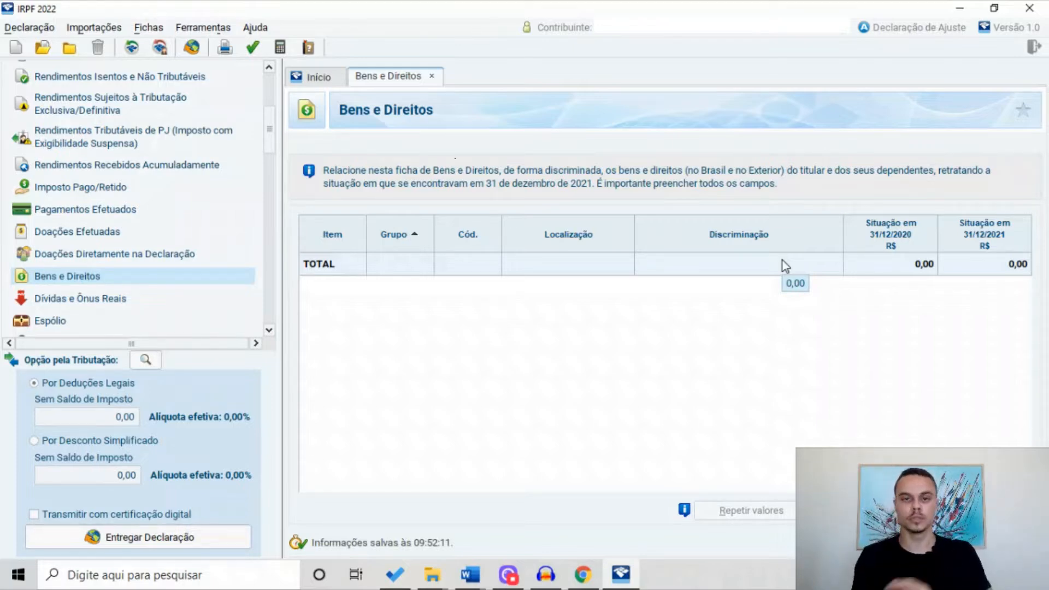
Switch to the Rendimentos Isentos e Não Tributáveis ficha
scroll(79, 258, "up", 4)
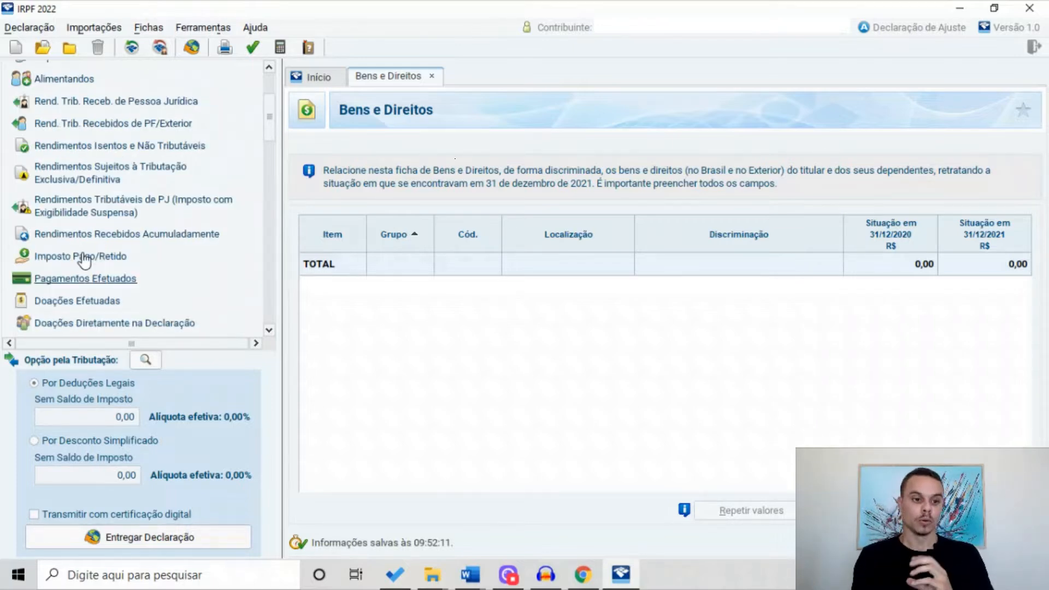
left_click(72, 171)
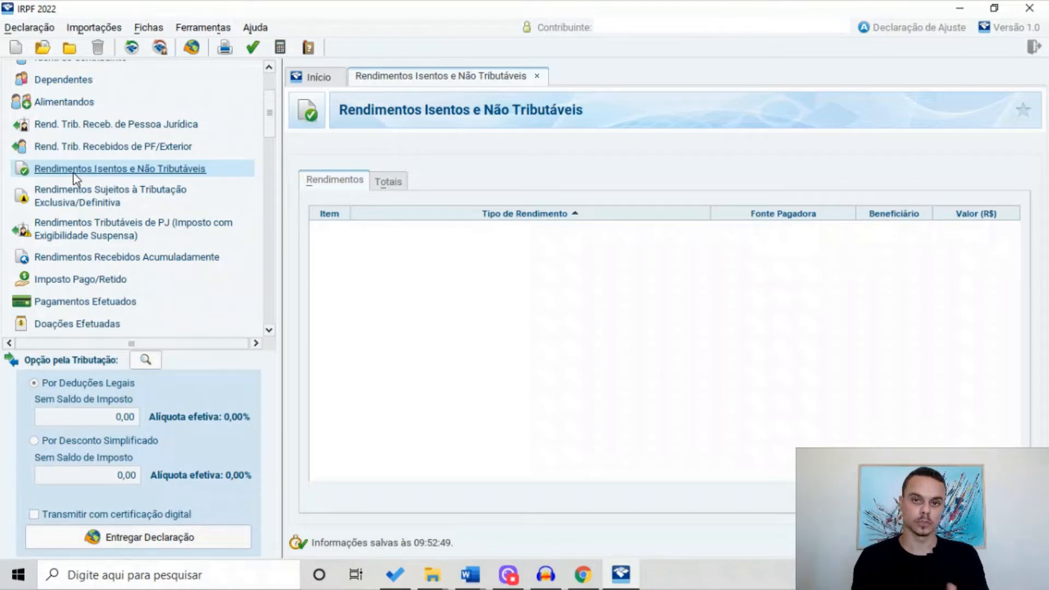
Open the Rendimentos Sujeitos à Tributação Exclusiva/Definitiva ficha and review its empty list
left_click(127, 192)
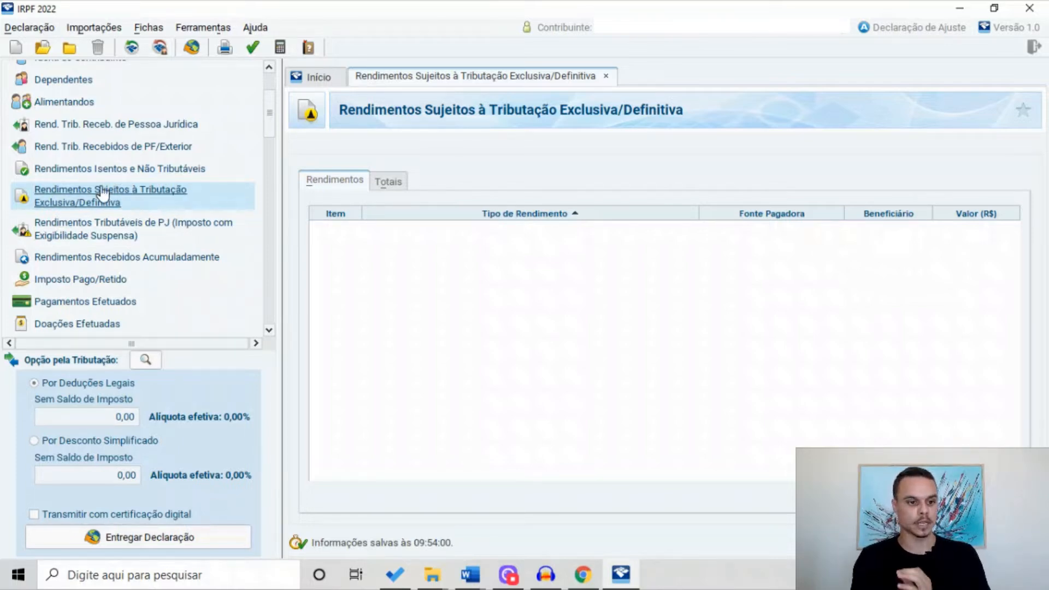
scroll(101, 199, "down", 2)
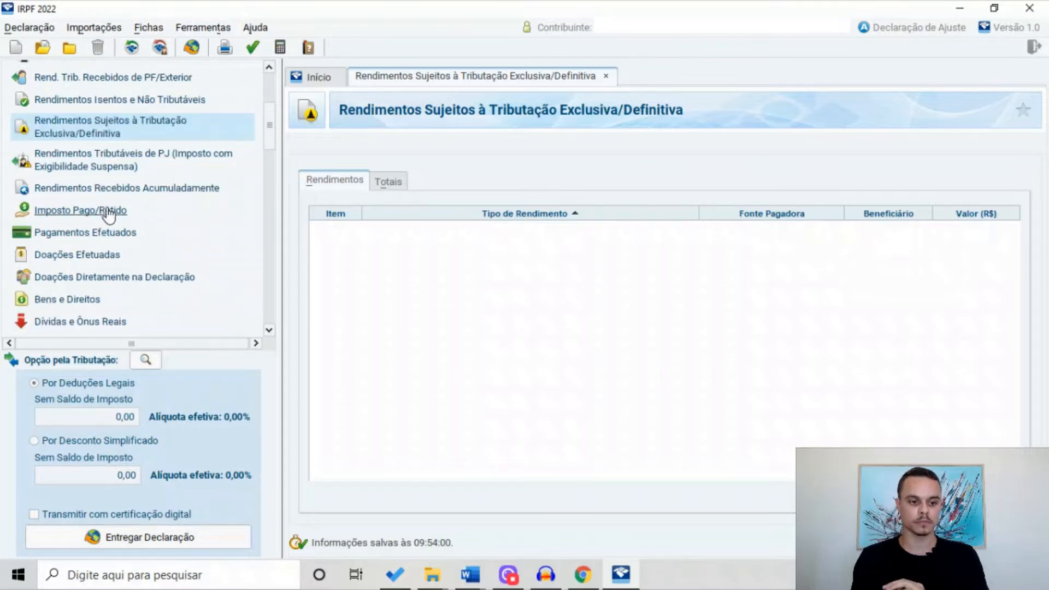
scroll(93, 240, "up", 2)
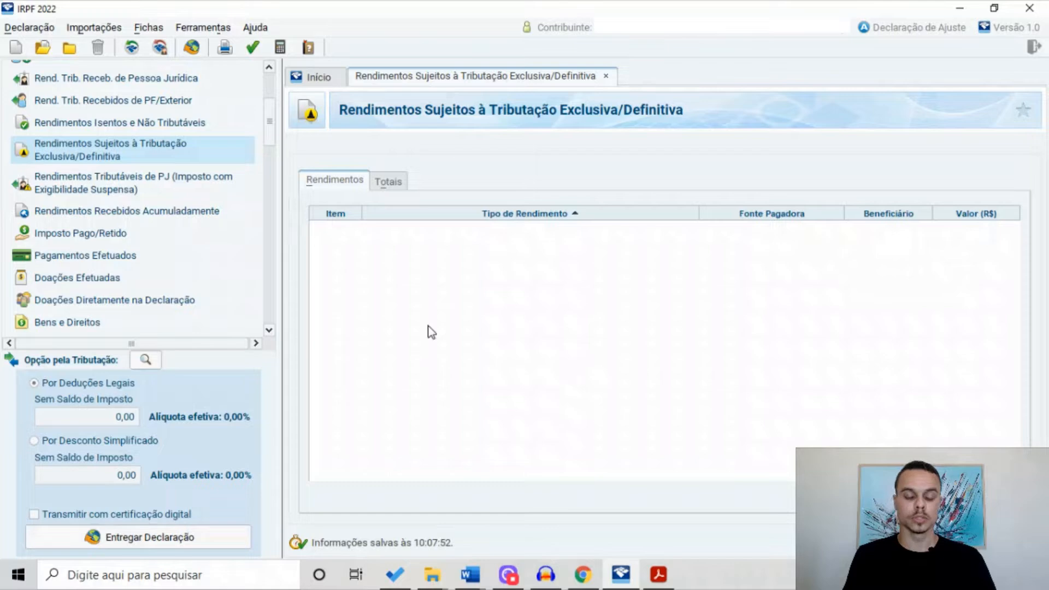
scroll(110, 295, "down", 2)
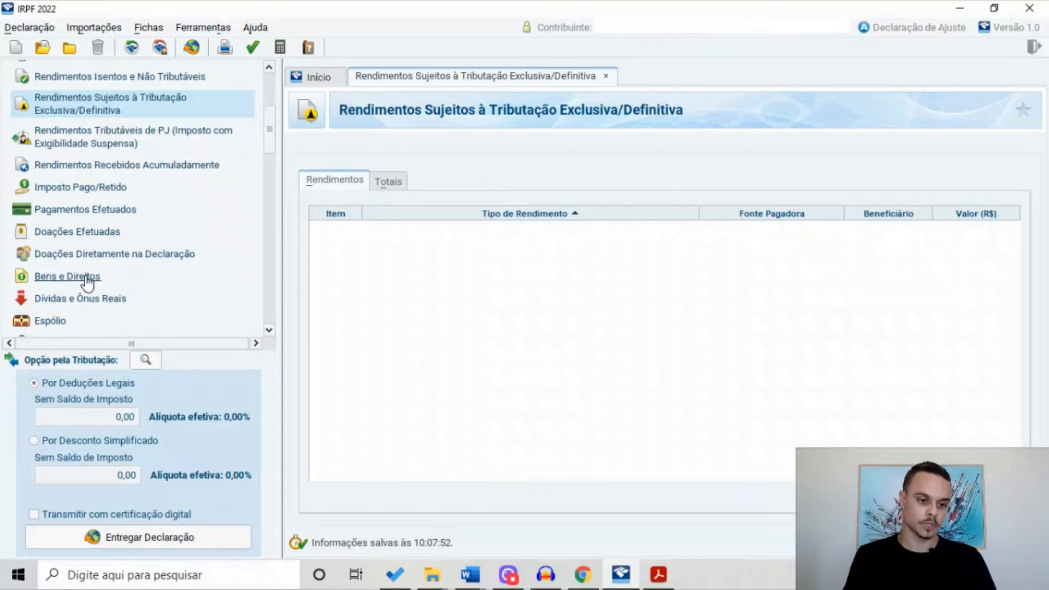
Add a new Bens e Direitos item under Grupo 04 - Aplicações e Investimentos, Código 02
left_click(85, 277)
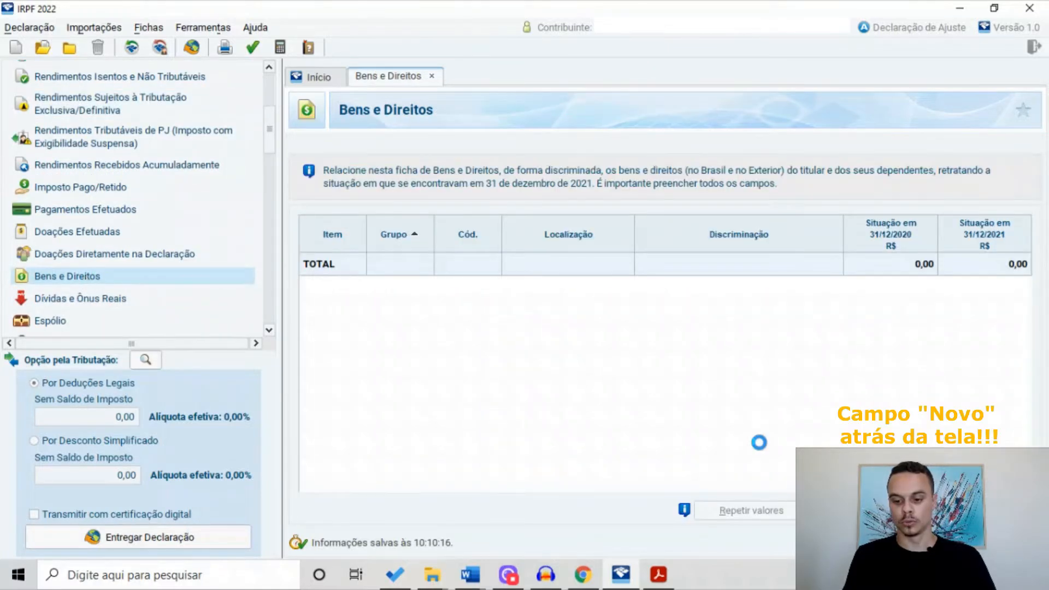
left_click(811, 472)
left_click(668, 230)
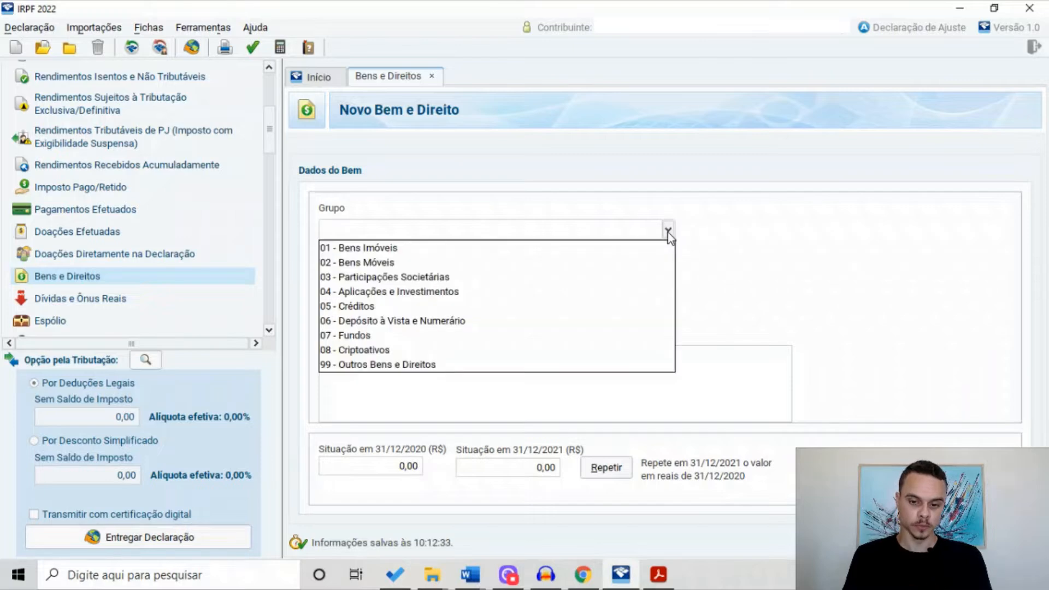
left_click(458, 291)
left_click(668, 269)
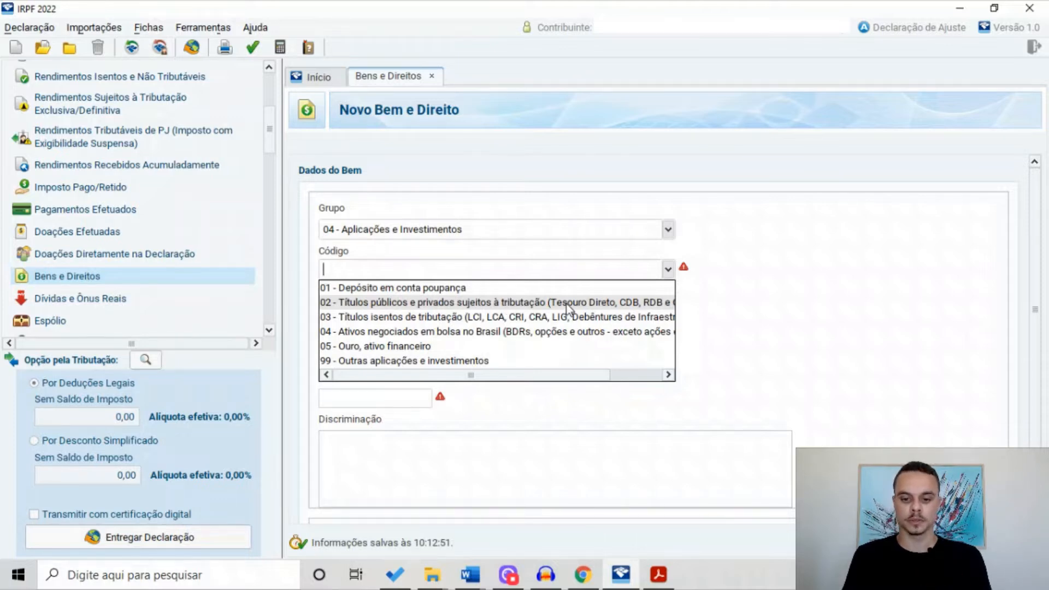
left_click(602, 306)
scroll(420, 395, "down", 1)
scroll(530, 346, "down", 1)
scroll(531, 346, "down", 1)
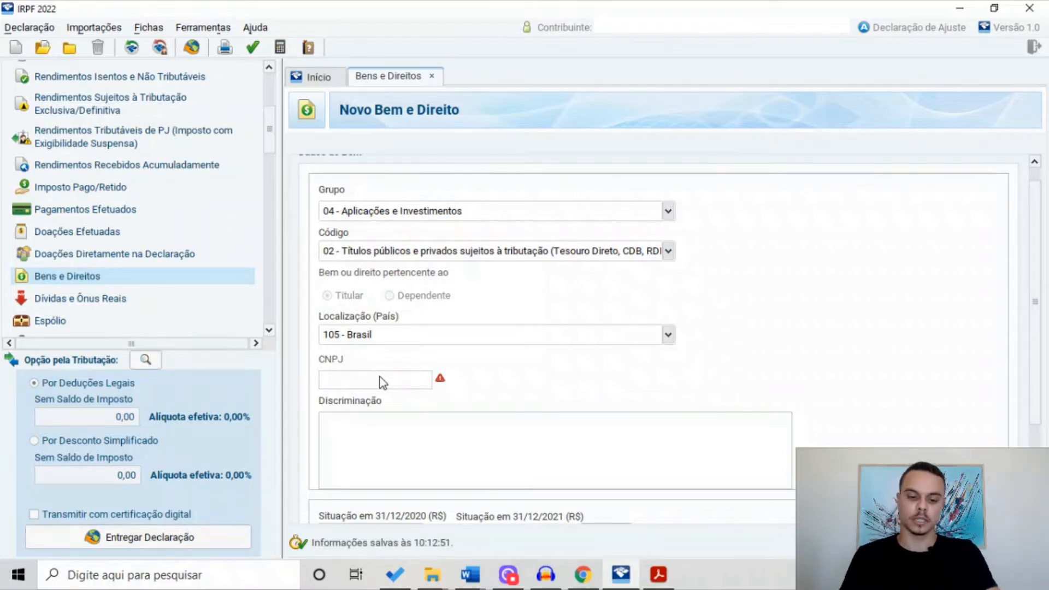
Enter the issuer's CNPJ and the description 'LTN COM VENCIMENTO EM 10/05/2025 NO VALOR DE R$4000,00.'
left_click(379, 377)
type("14511")
scroll(383, 381, "down", 1)
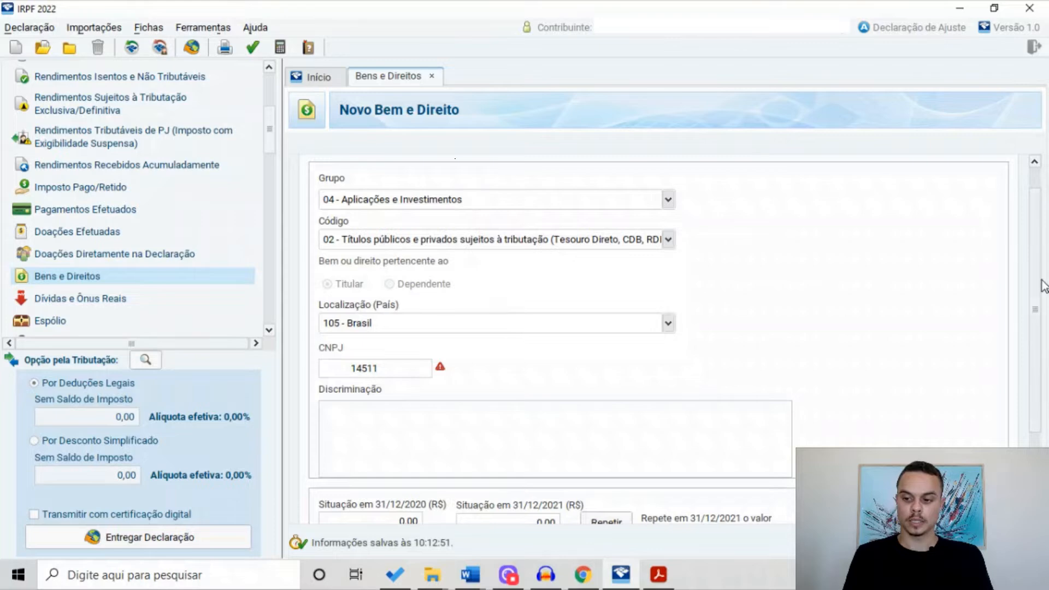
key("Tab")
scroll(474, 383, "down", 3)
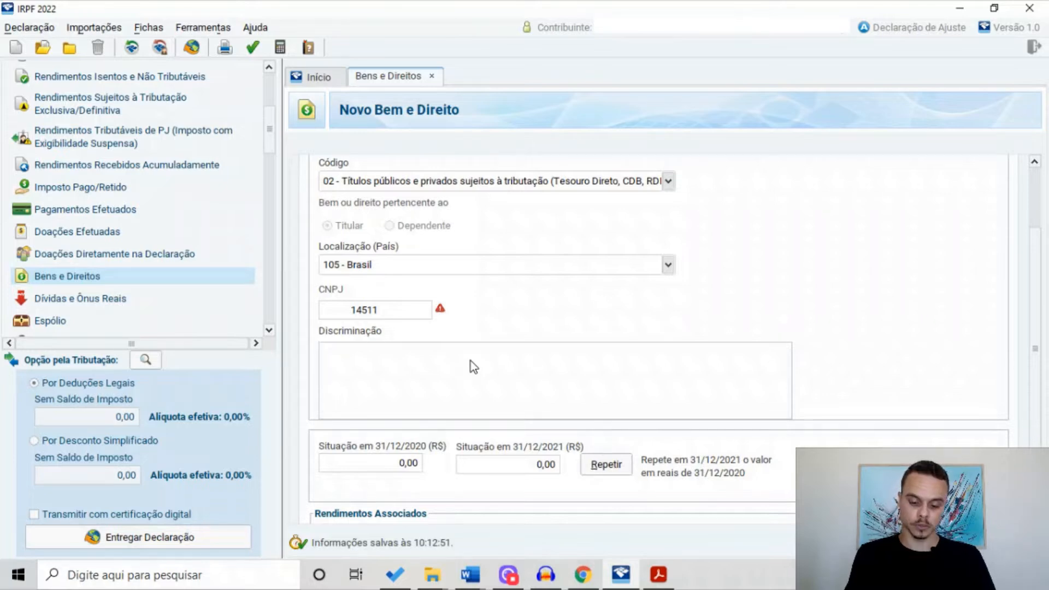
type("LTN")
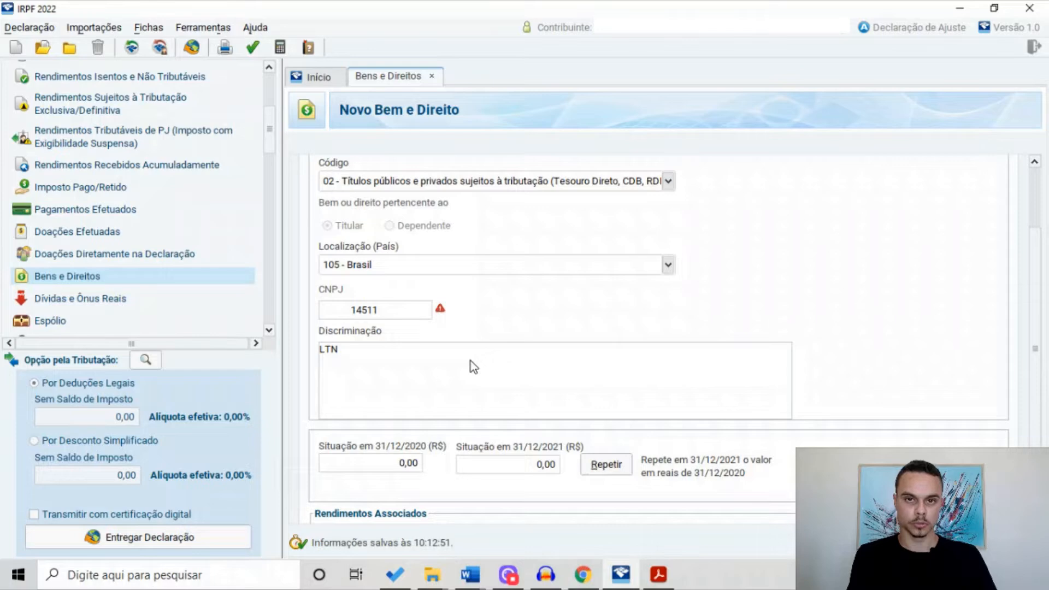
type(" COM VENC")
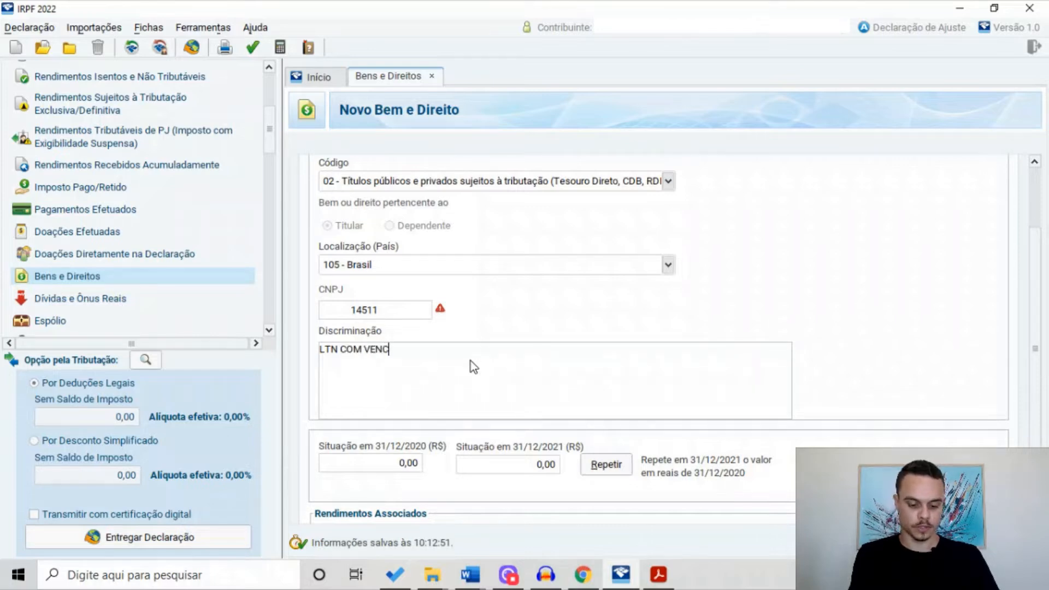
type("IMENTO EM 10/05/2025")
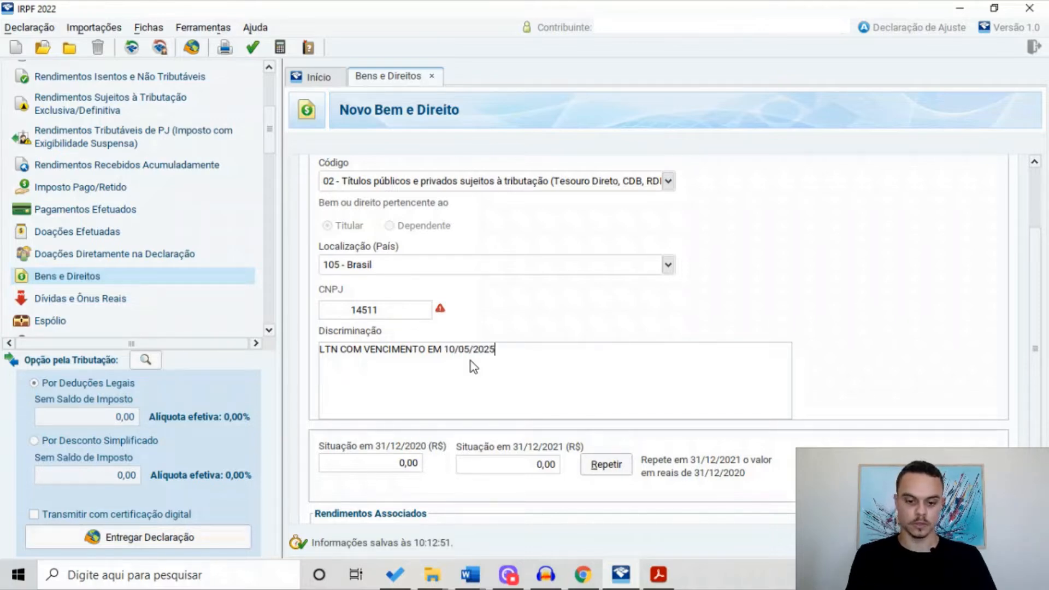
type("NO VALOR DE")
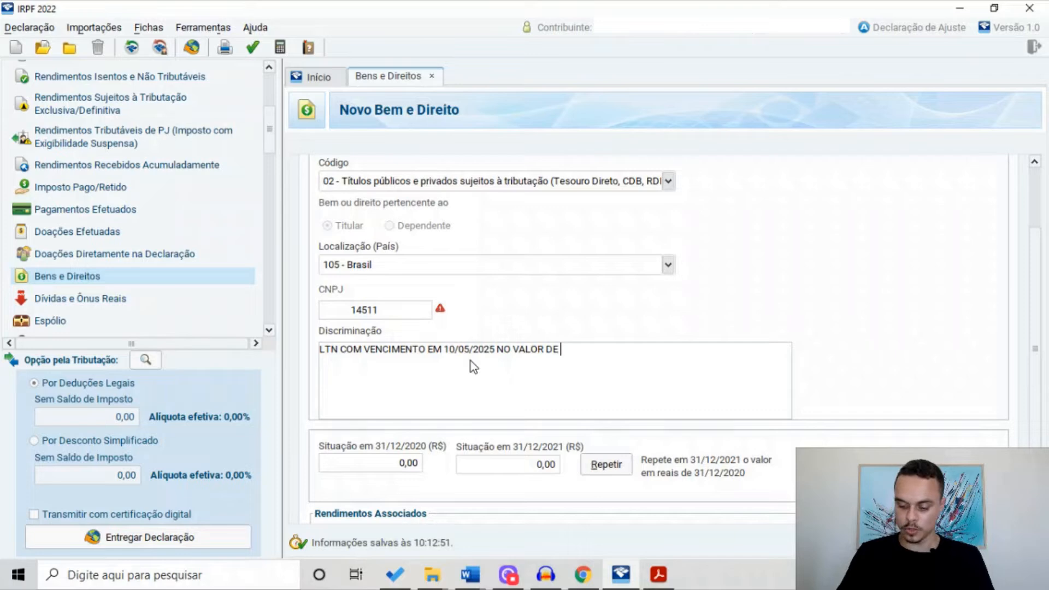
type("R$4000,00.")
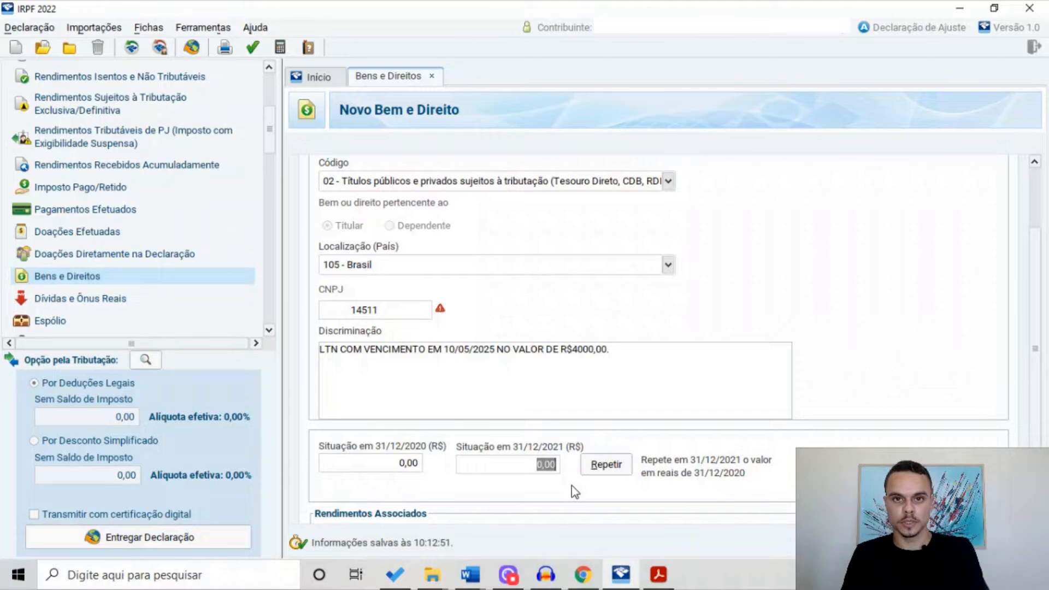
Set the 31/12/2021 situation to 4.000,00 and save the LTN bond item
type("4.000")
key("Tab")
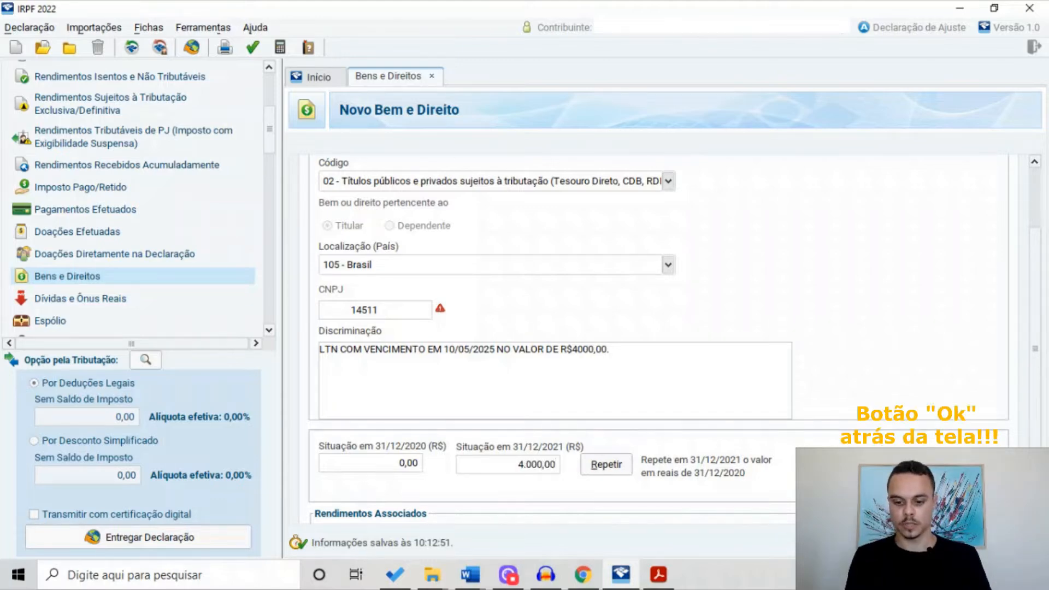
key("Return")
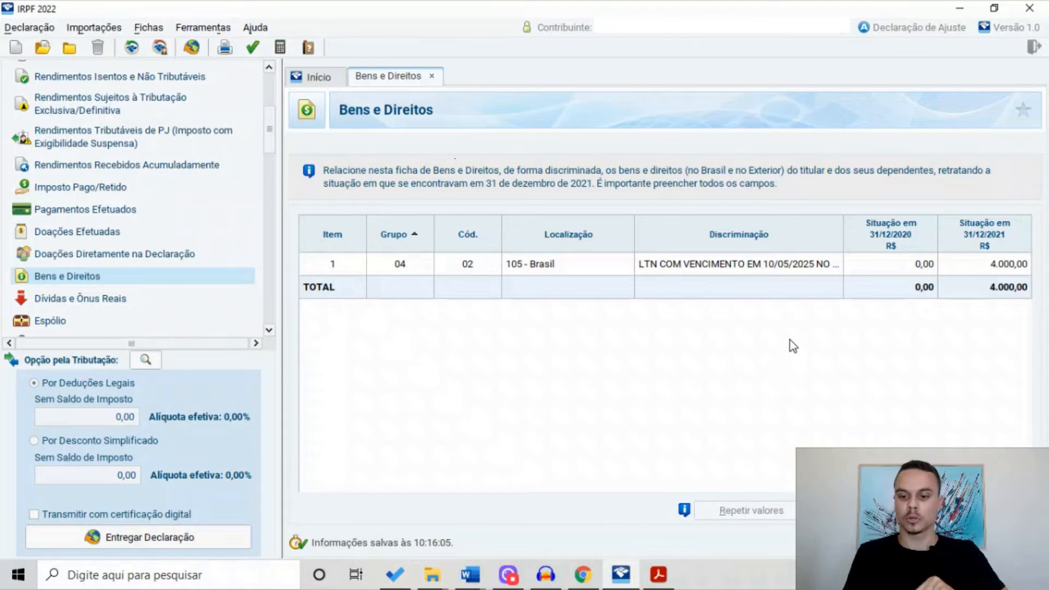
Edit the LTN item, appending '; NTNB PRINC COM VENCIMENTO EM 20/08/2035 NO VALOR DE R$10000,00.' to its description
left_click(821, 262)
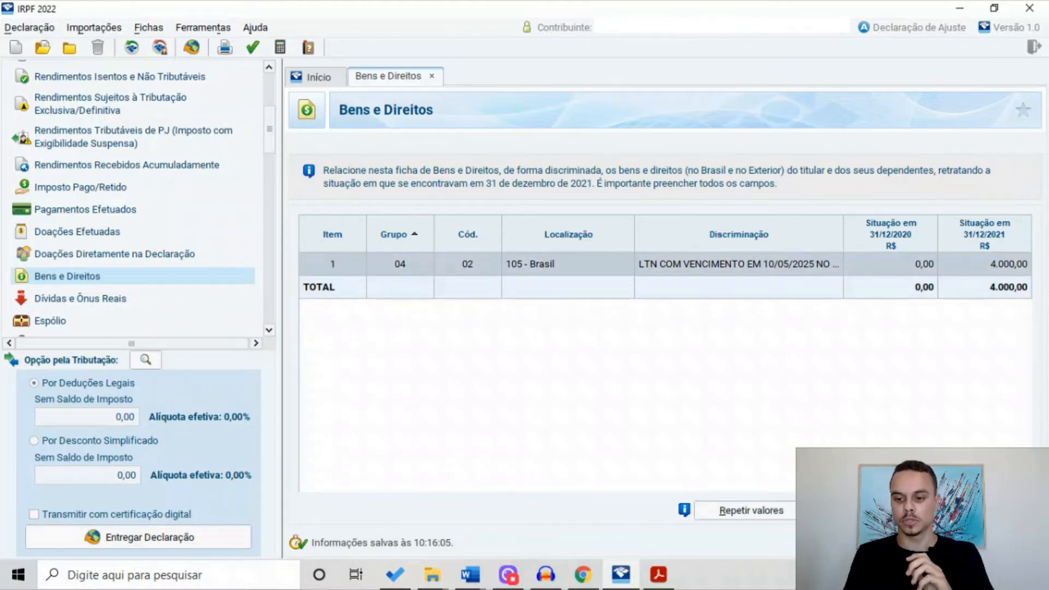
left_click(853, 510)
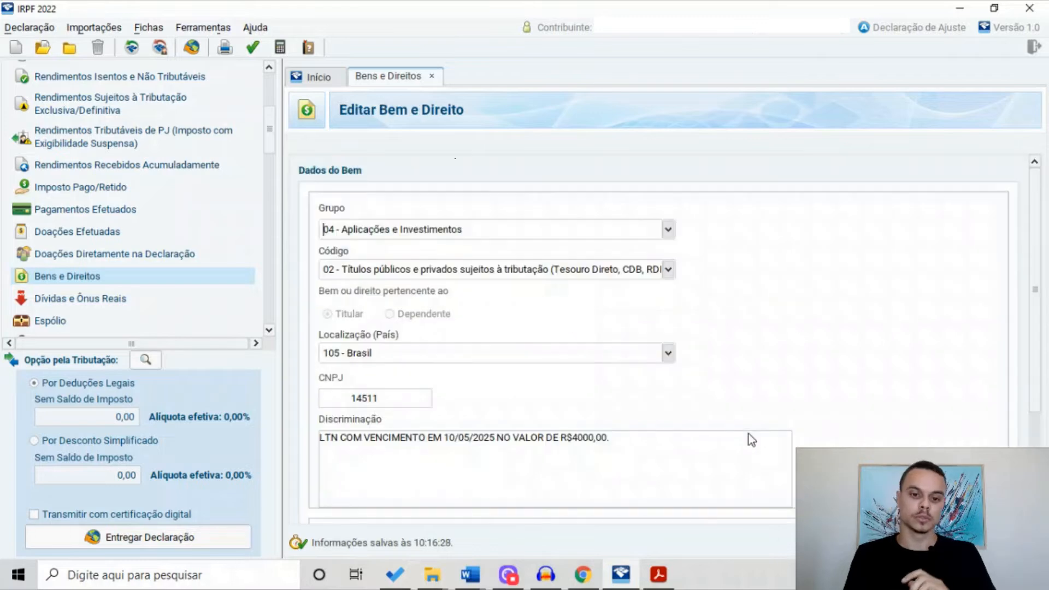
left_click(641, 445)
key("BackSpace")
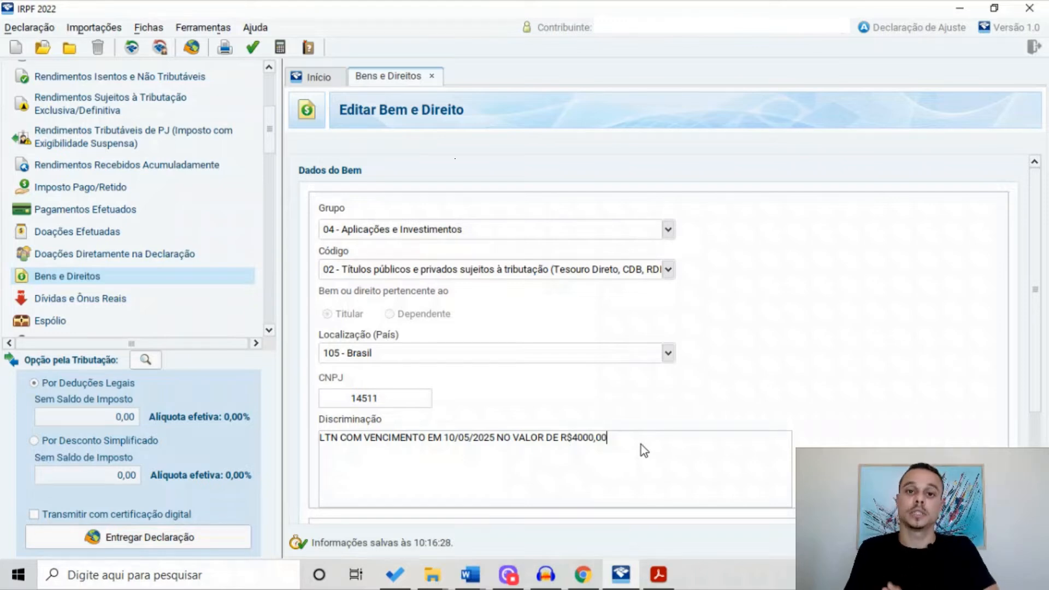
type("; NTN")
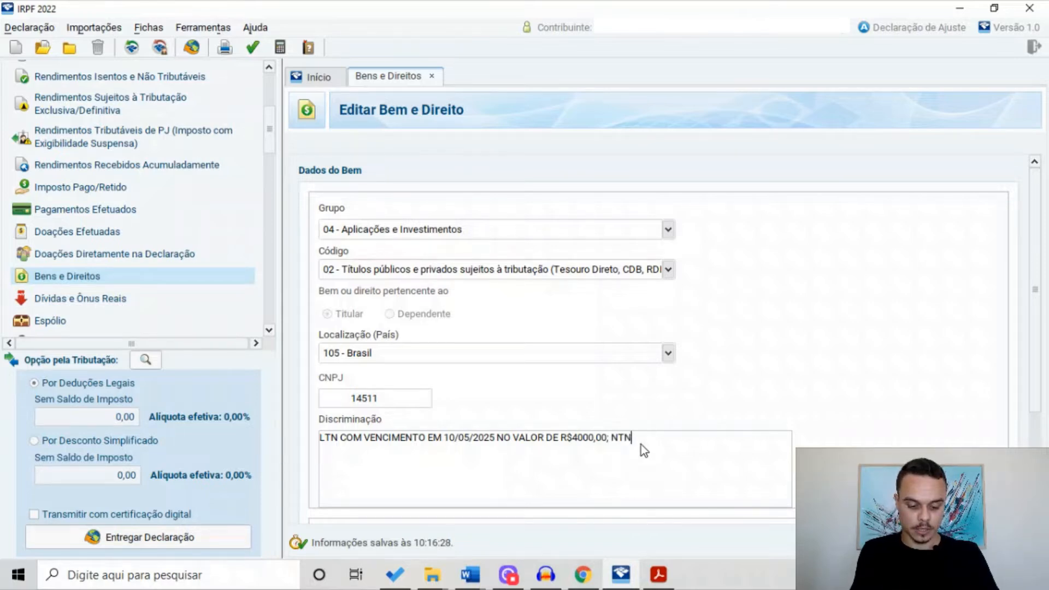
type("COM")
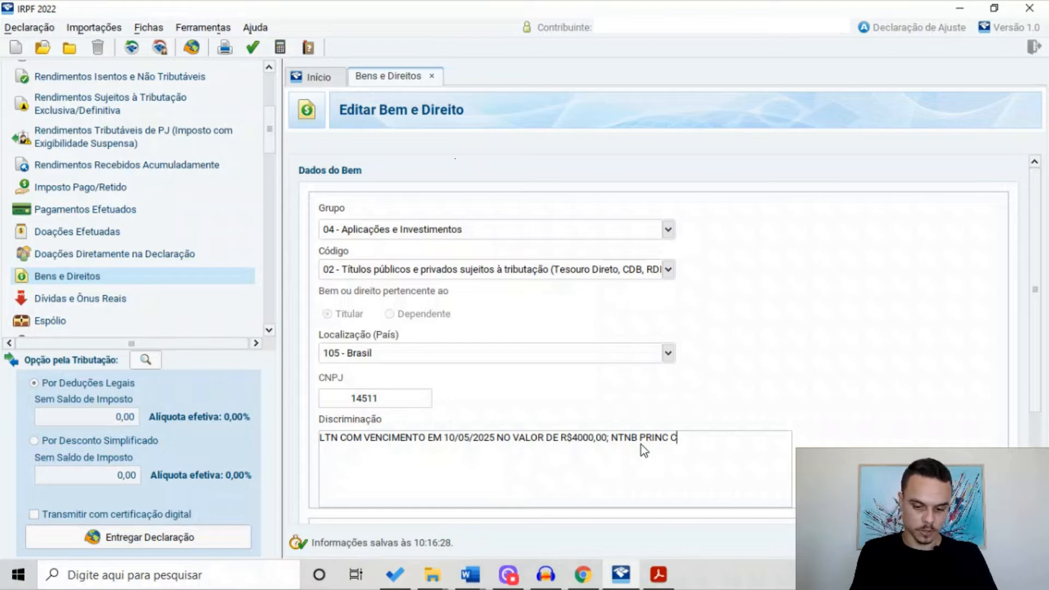
type(" VENCIMENTO")
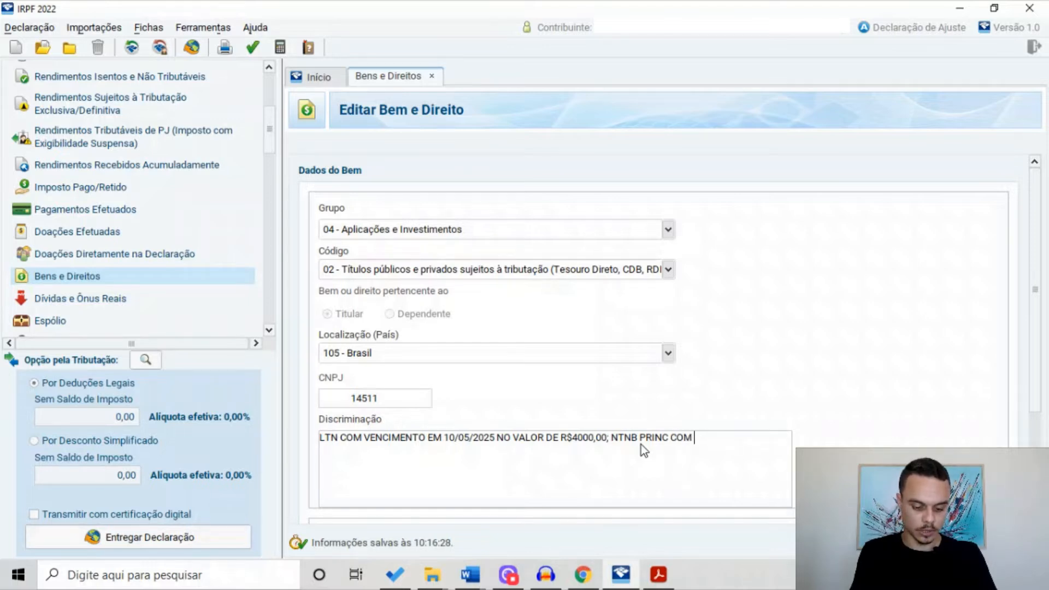
type(" EM")
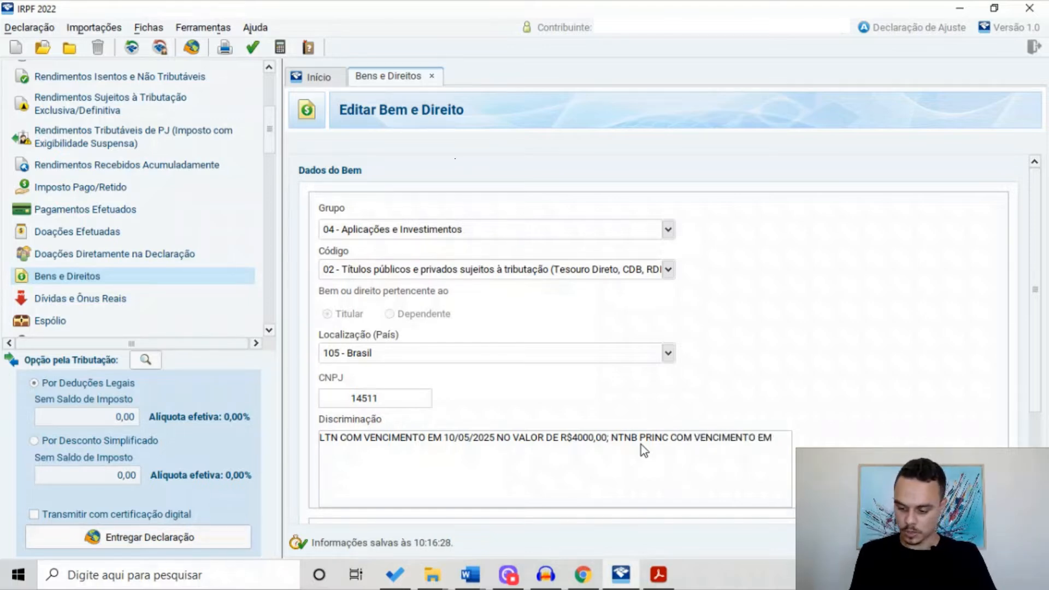
type(" 20/08/2035")
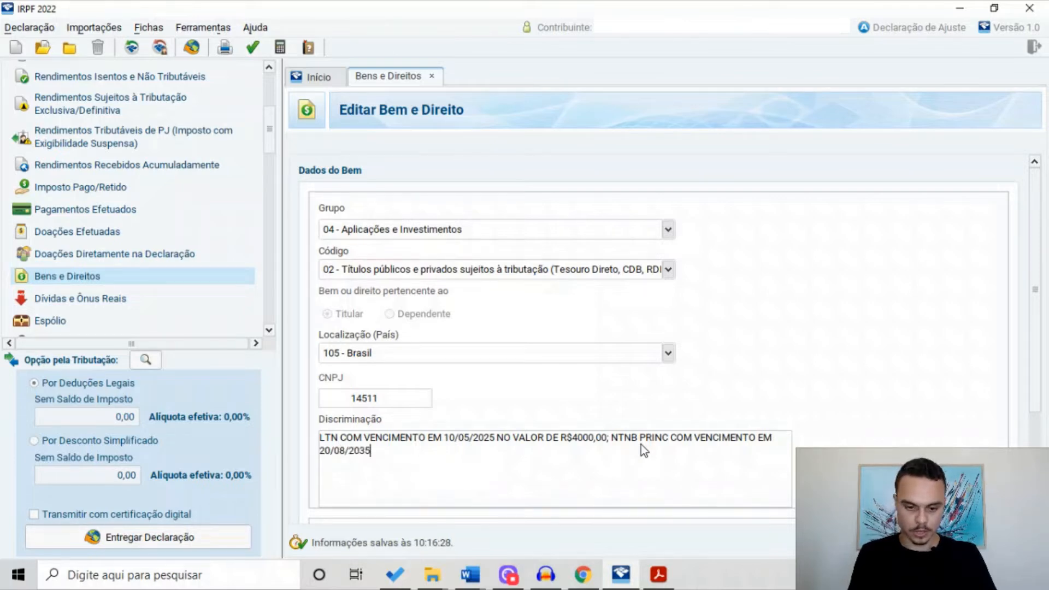
type(" NO VALOR DE R$")
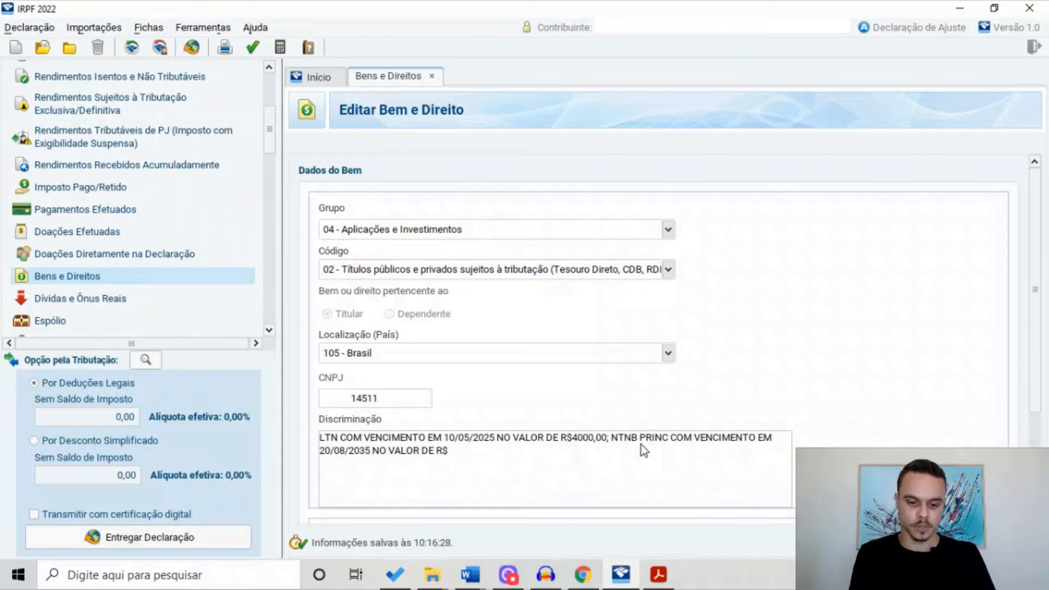
type("10")
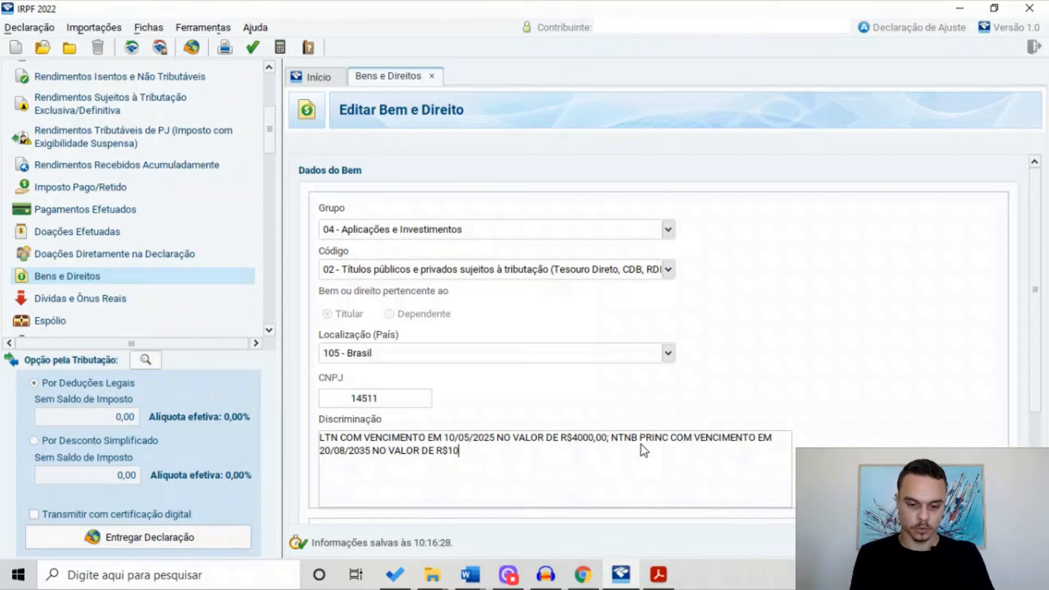
type("000,00.")
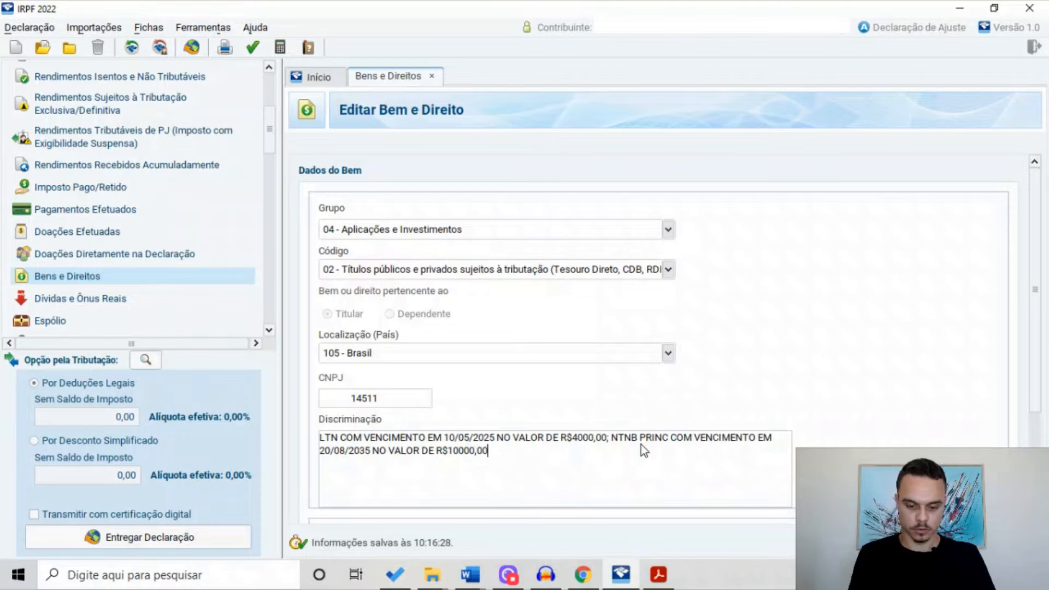
scroll(830, 426, "down", 3)
Change the combined bond item's 31/12/2021 value to 14.000,00 and save it
left_click(550, 441)
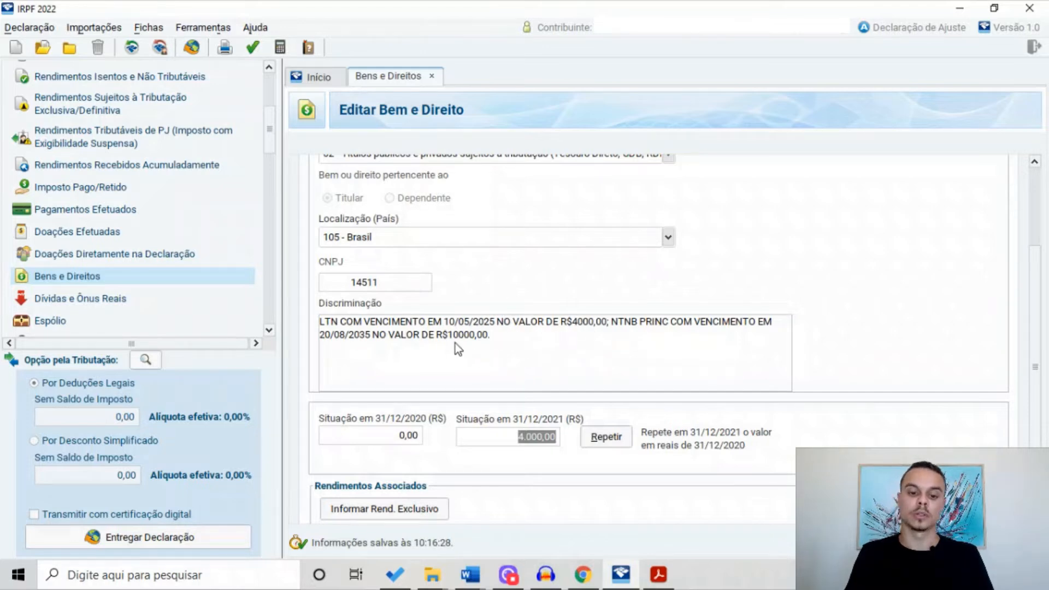
type("14000")
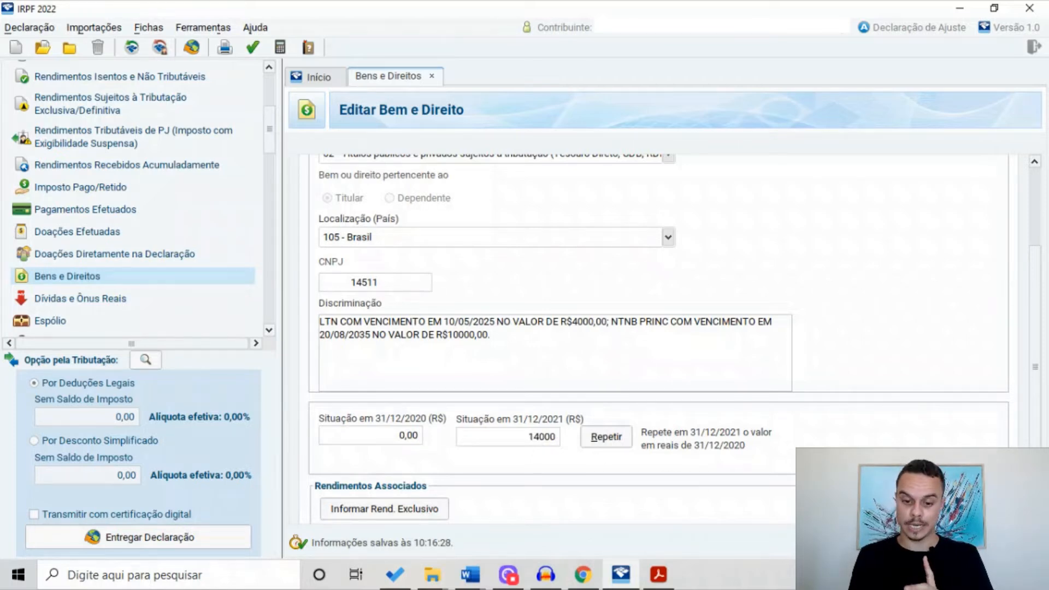
left_click(932, 542)
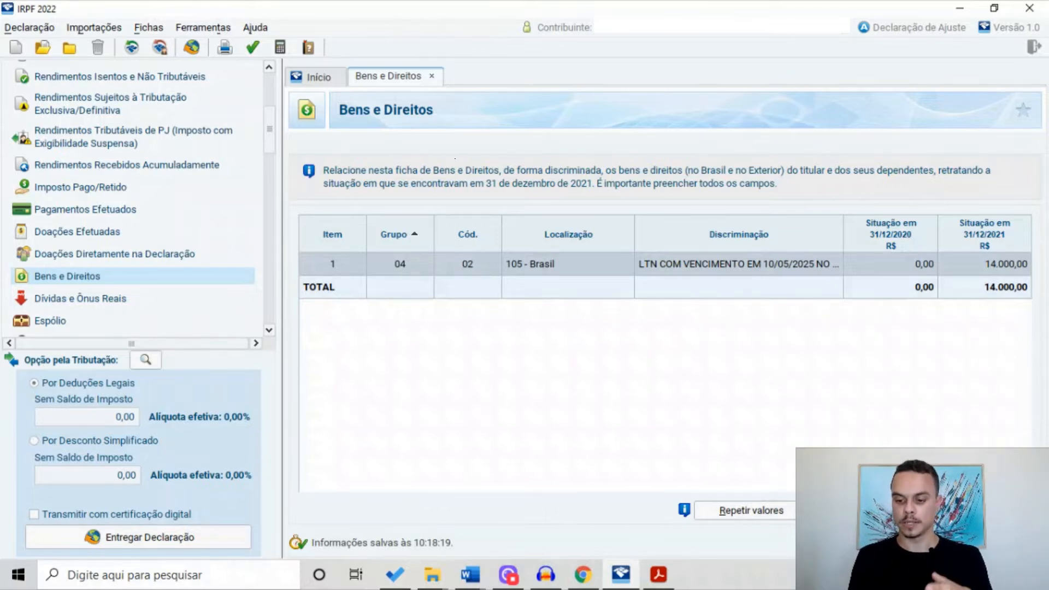
left_click(849, 511)
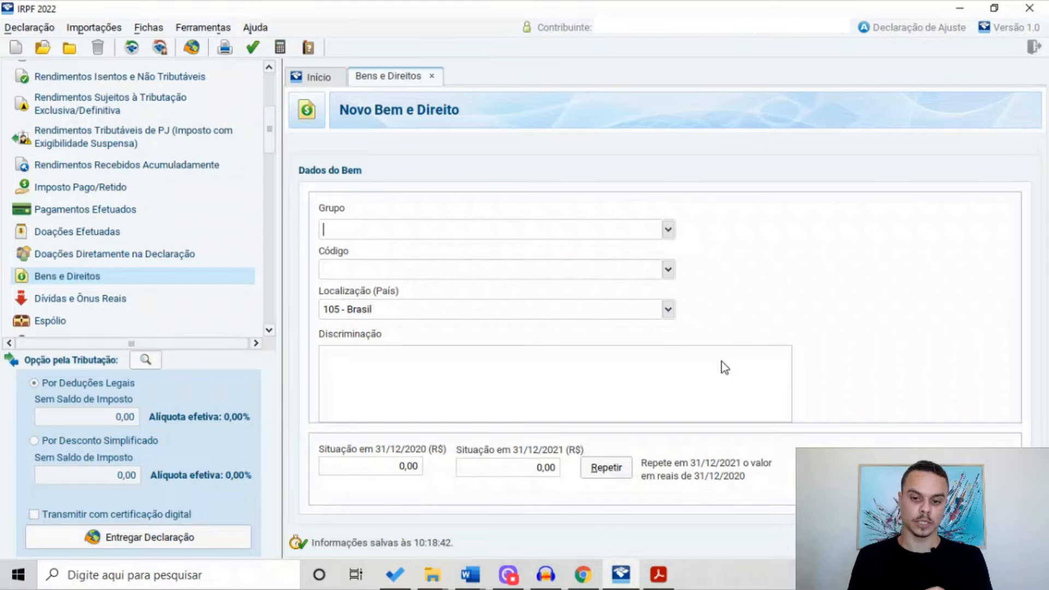
Classify the new asset as group 04 Aplicações e Investimentos, code 02
left_click(645, 230)
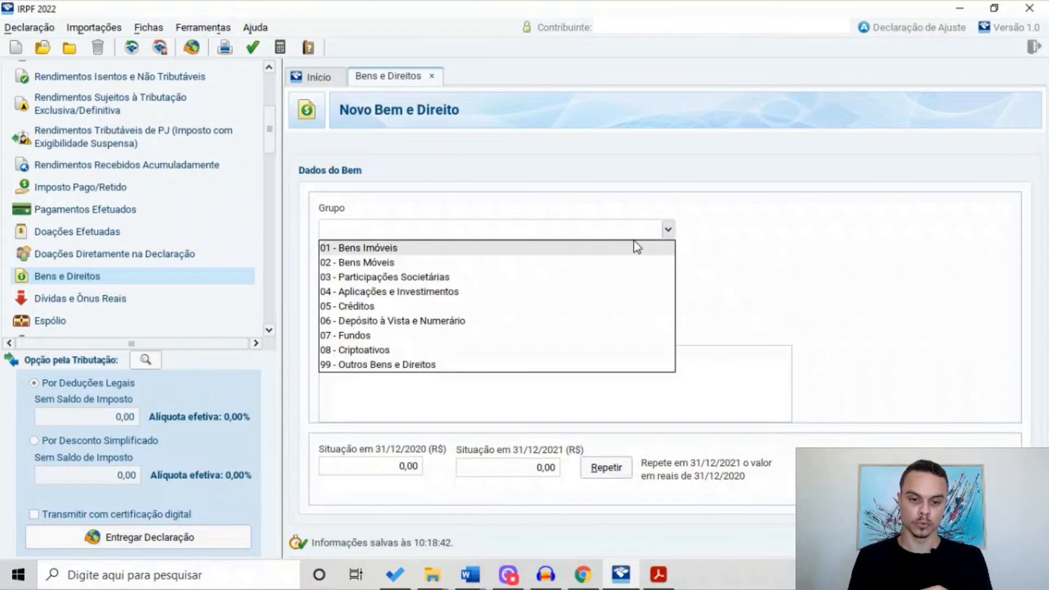
left_click(463, 293)
left_click(668, 269)
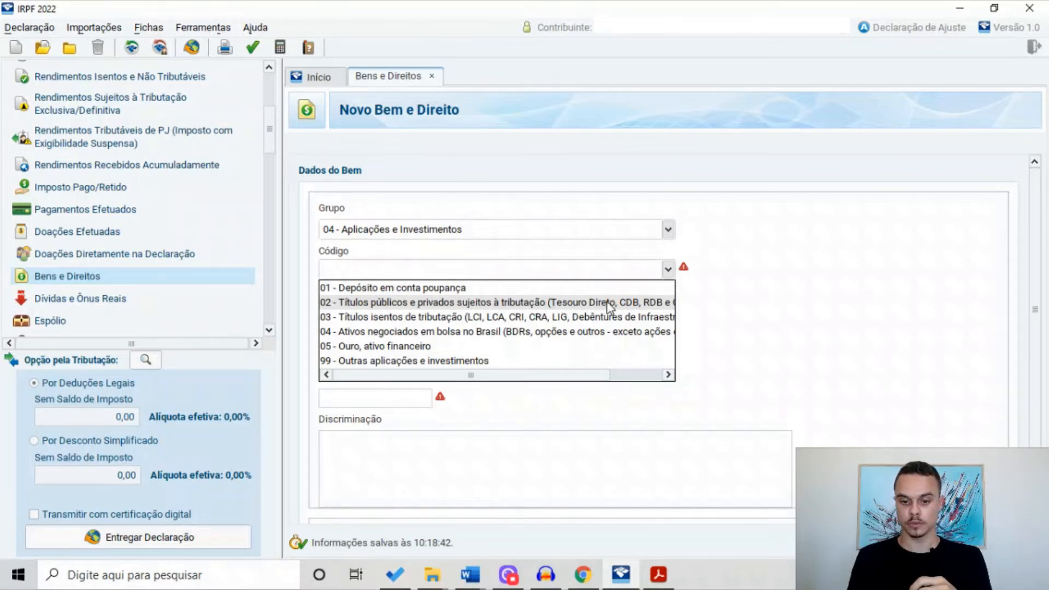
left_click(627, 306)
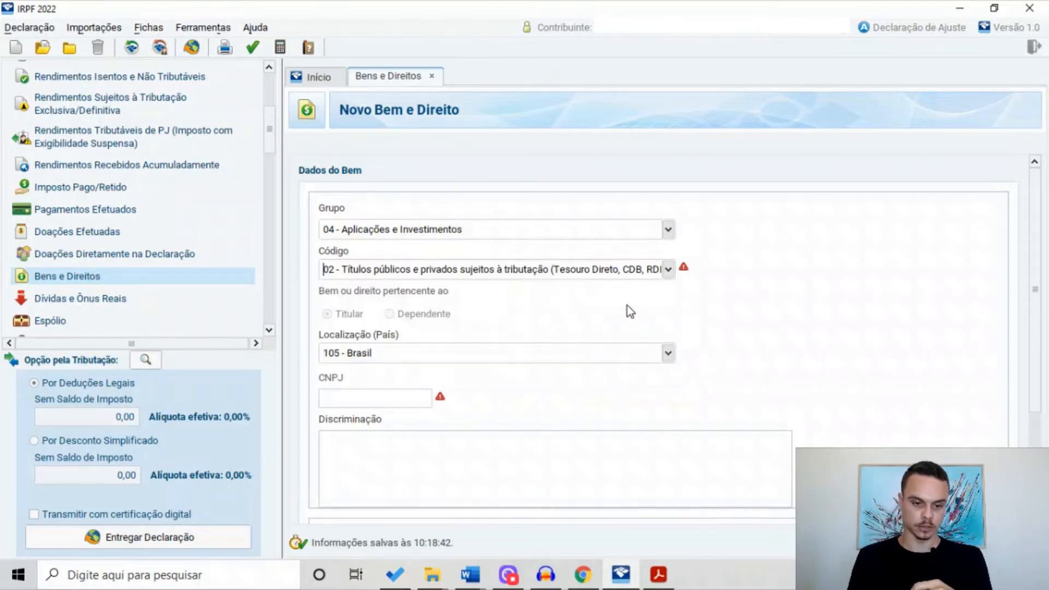
Enter the bank's CNPJ and the description 'CDB BANCO XYZ NO VALOR DE R$1000,00.'
left_click(393, 397)
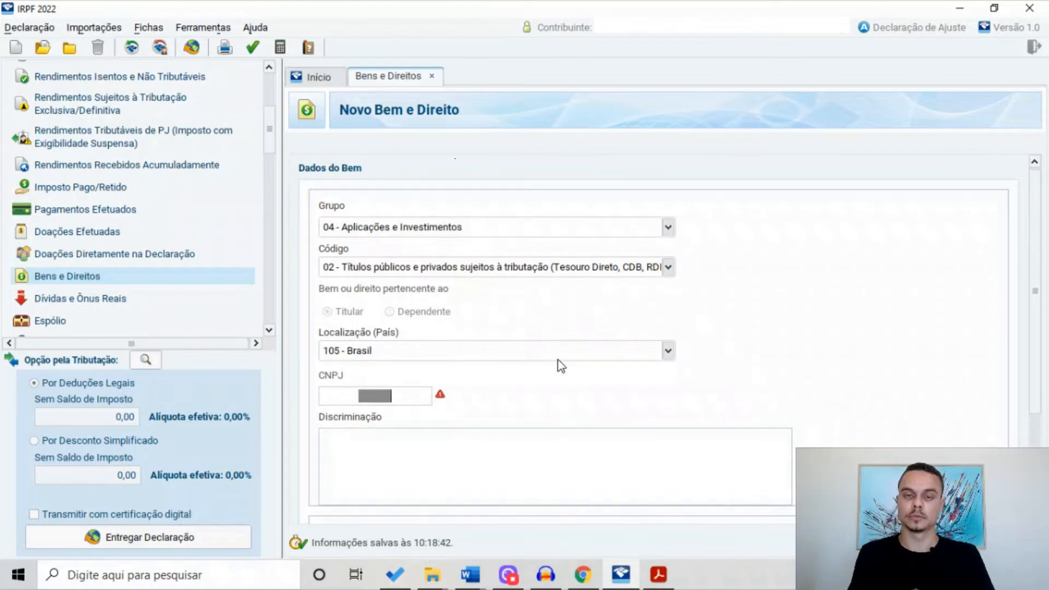
left_click(513, 444)
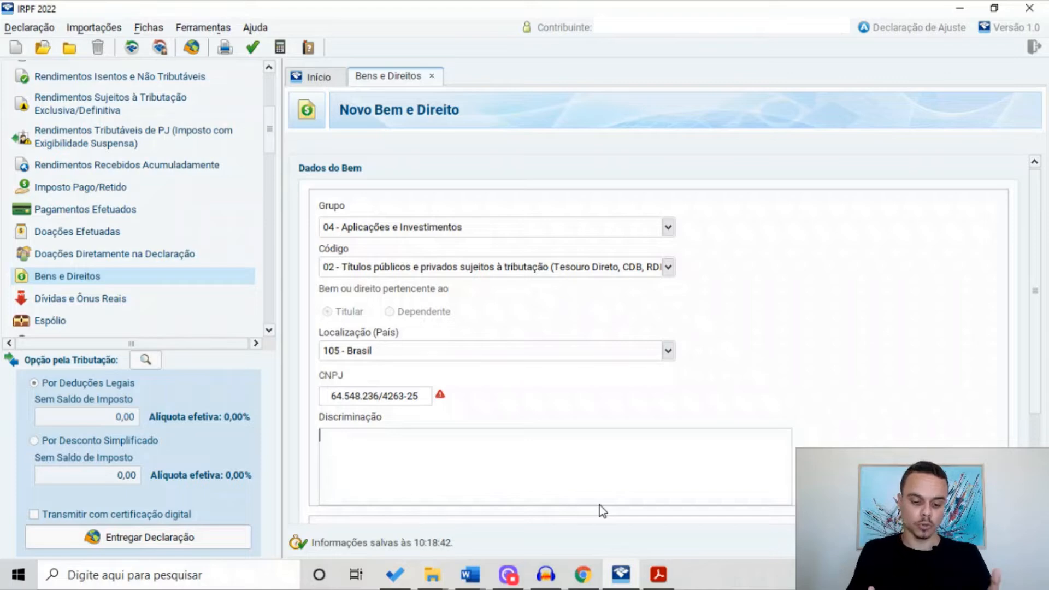
type("CDB")
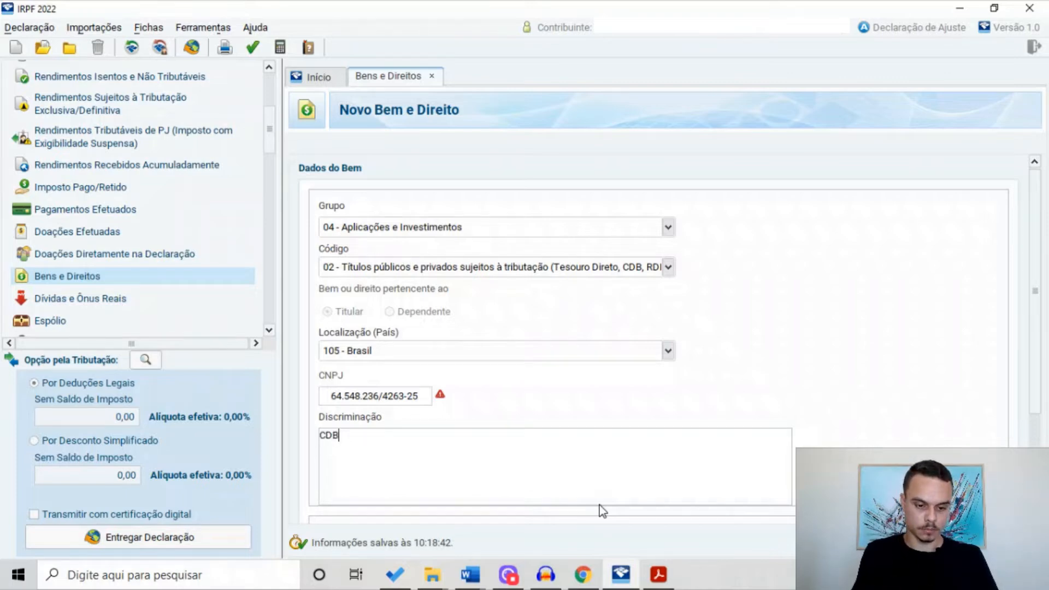
type(" BANCO XYZ NO ")
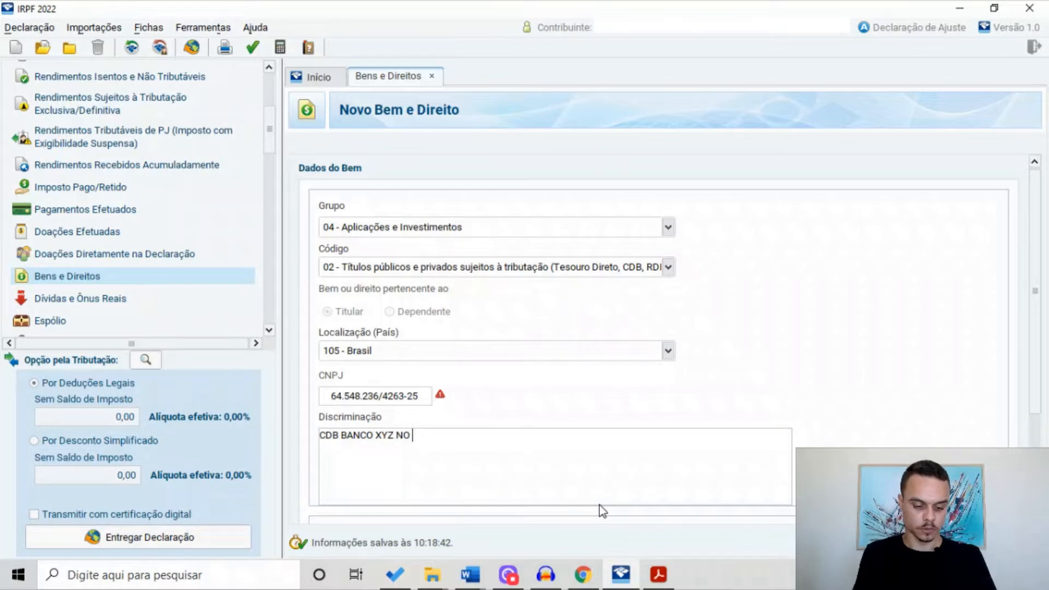
type("VALOR DE ")
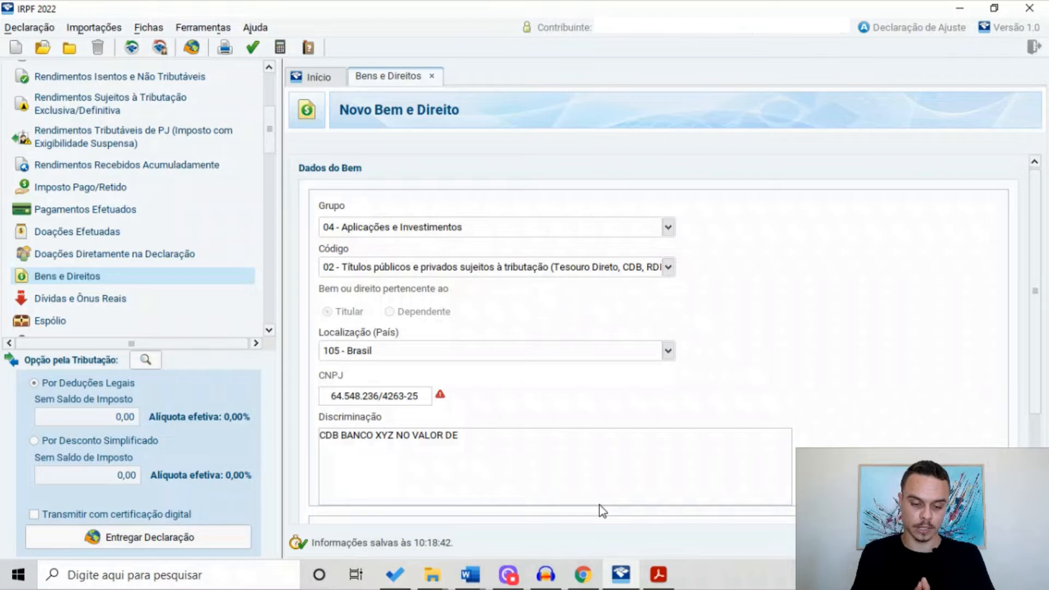
type("R$1000,00.")
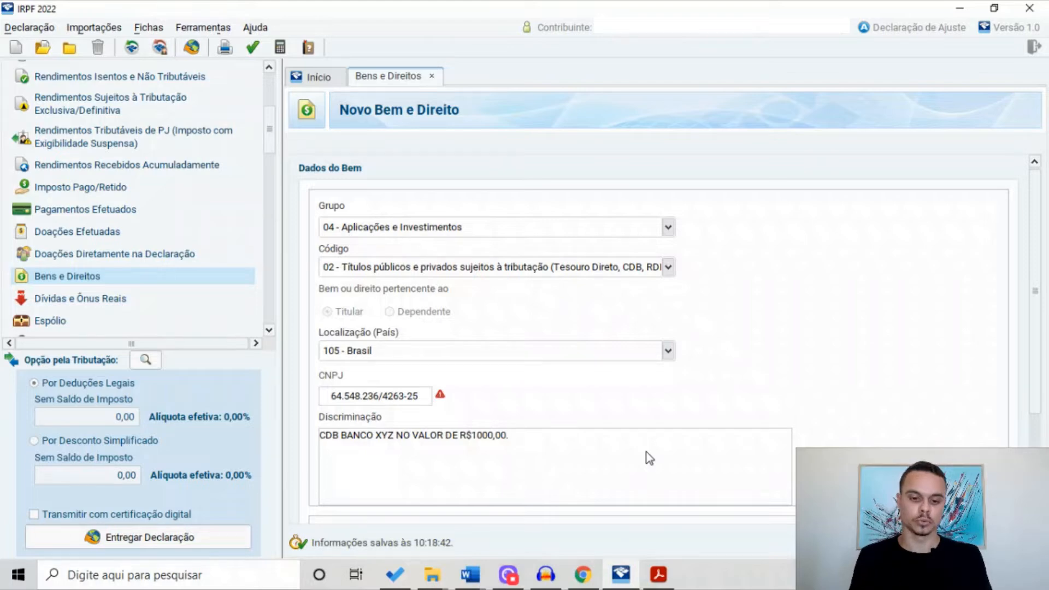
Enter 1.000,00 as the CDB's balance on 31/12/2021
scroll(931, 317, "down", 3)
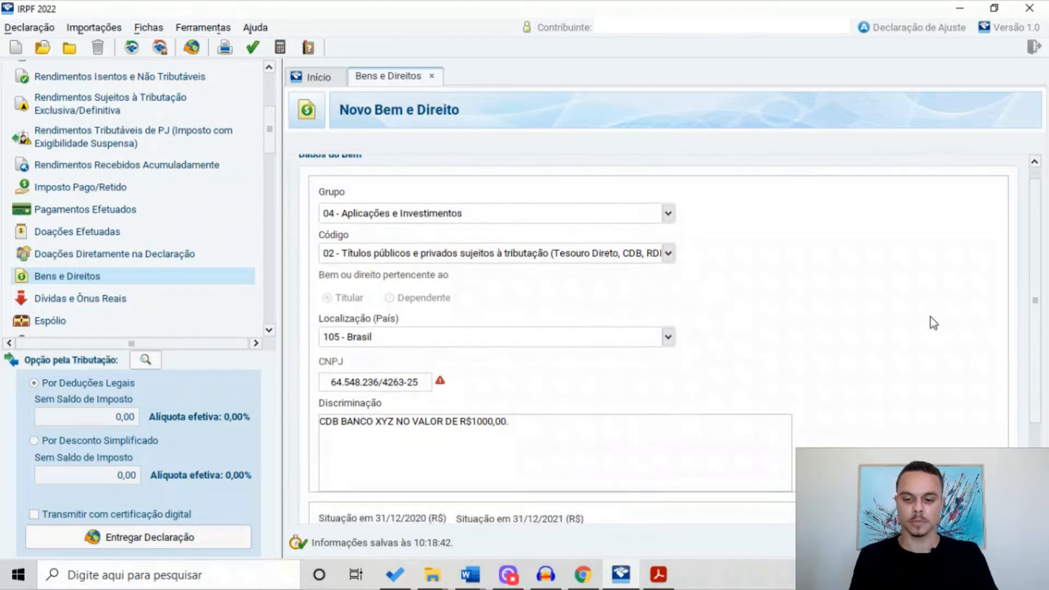
left_click(550, 495)
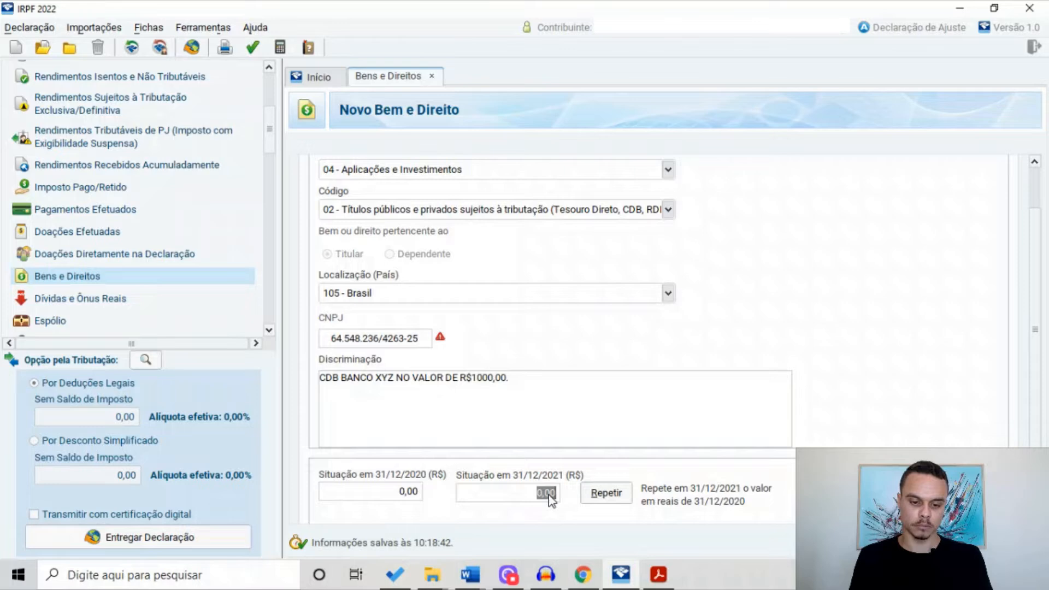
type("1000")
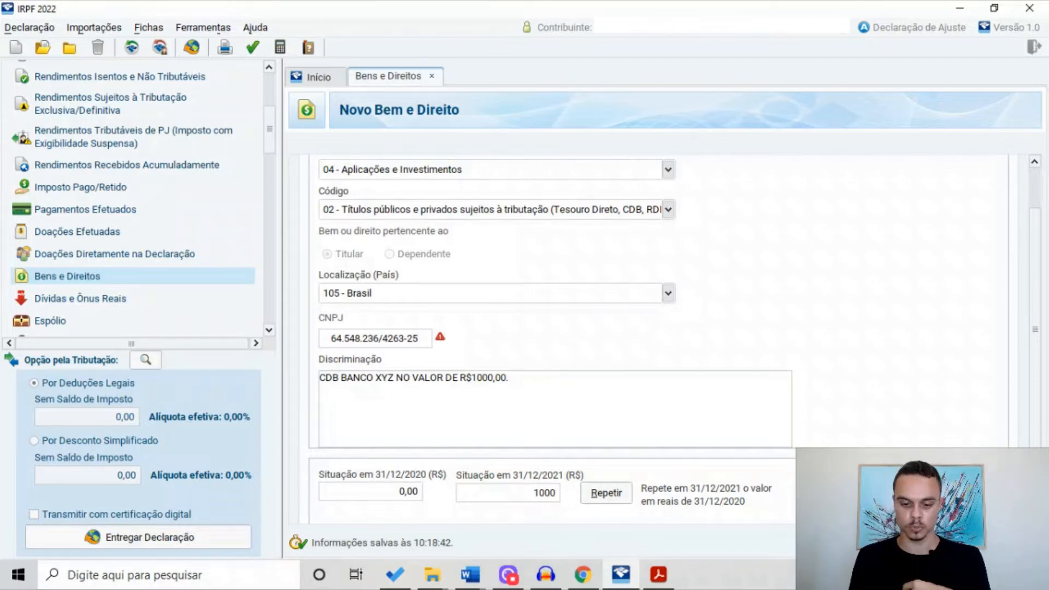
key("Tab")
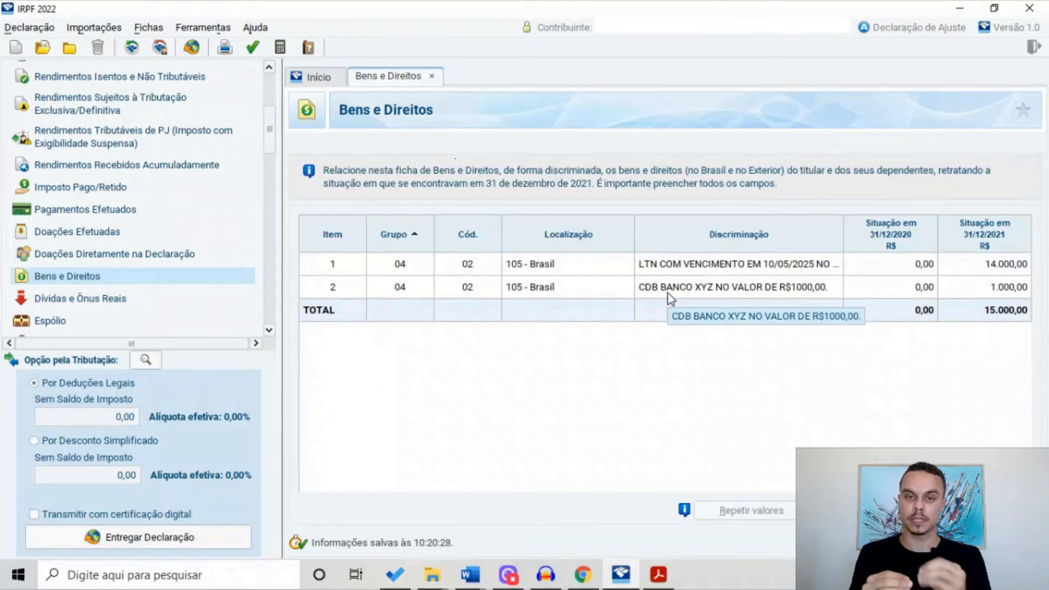
Start a third asset with group 04 and code 03 for tax-exempt securities like LCI/LCA
left_click(850, 511)
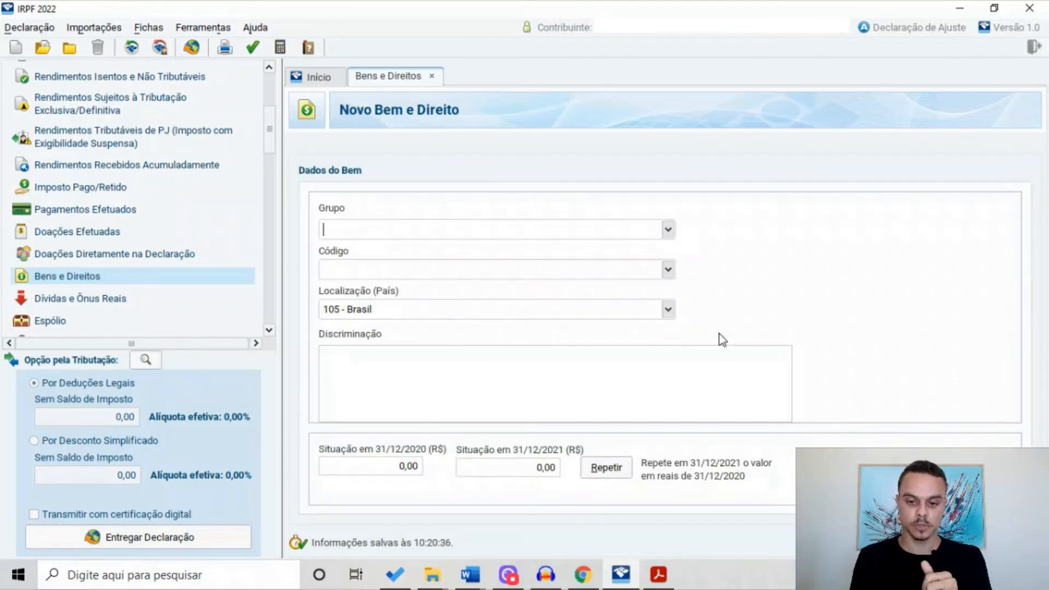
left_click(668, 229)
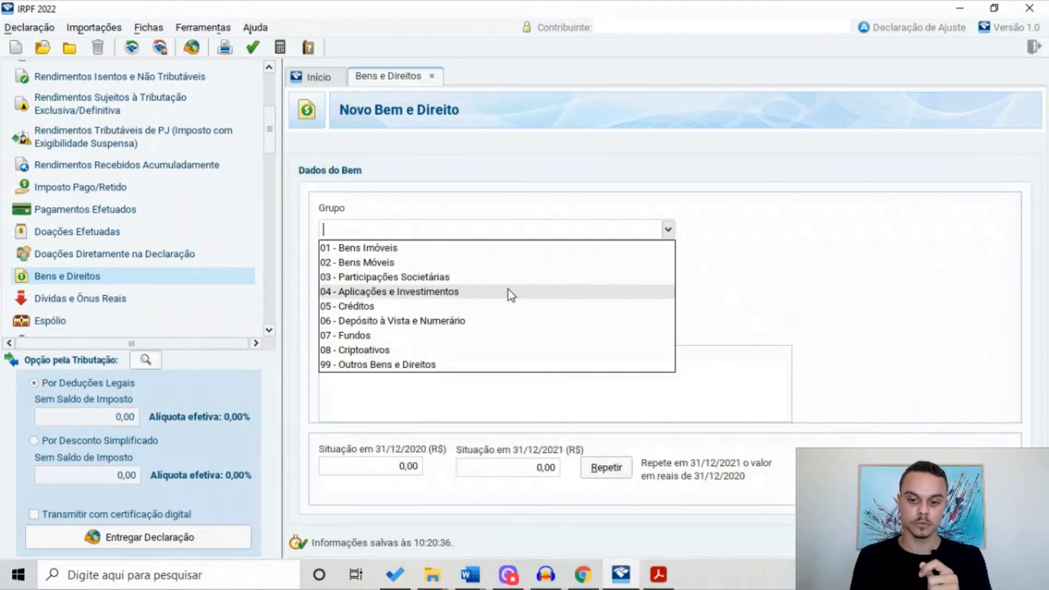
left_click(441, 292)
left_click(668, 269)
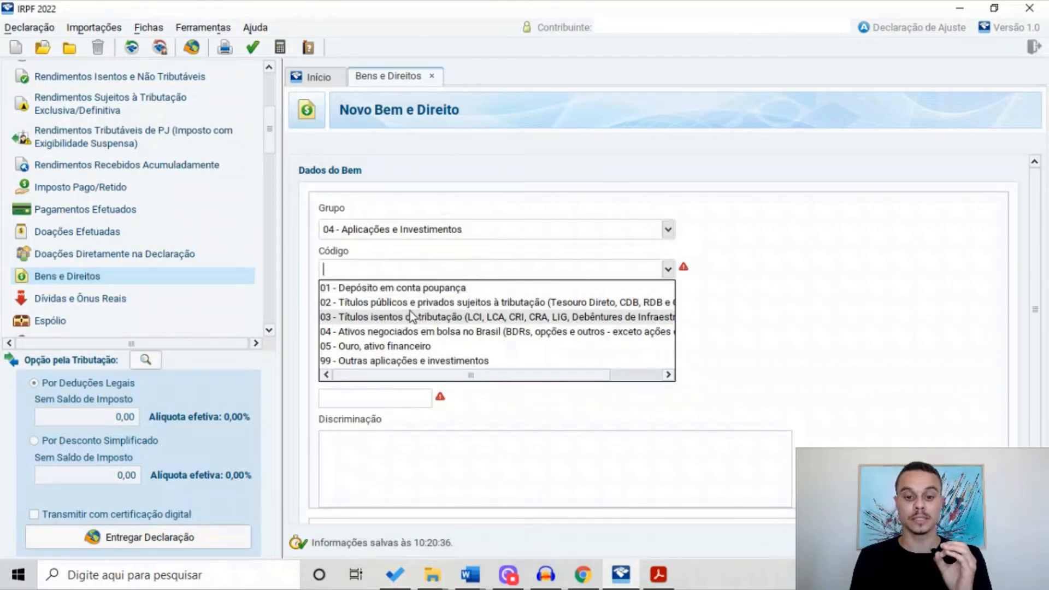
left_click(480, 318)
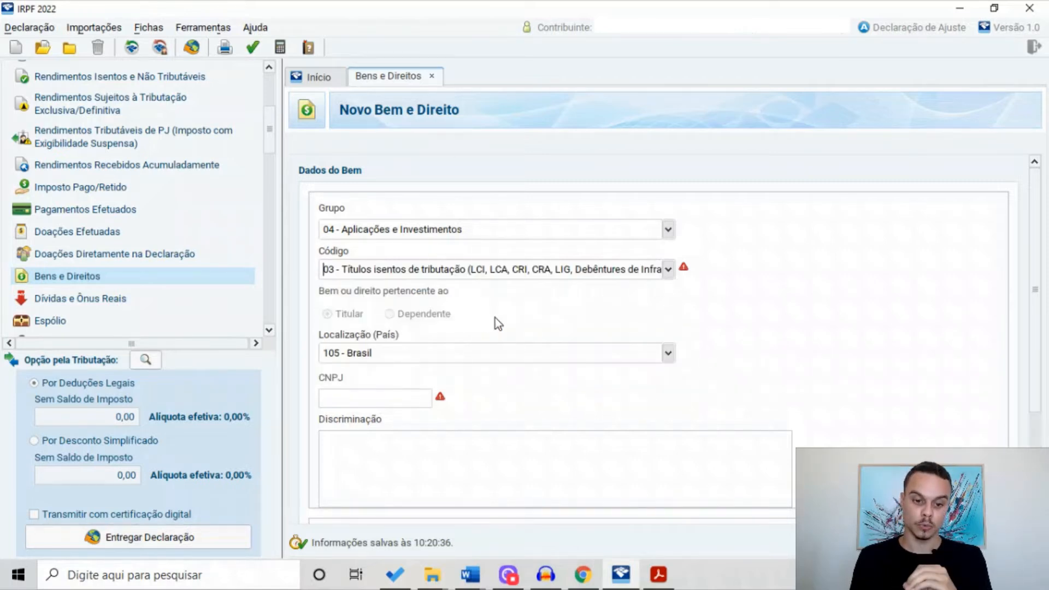
left_click(399, 402)
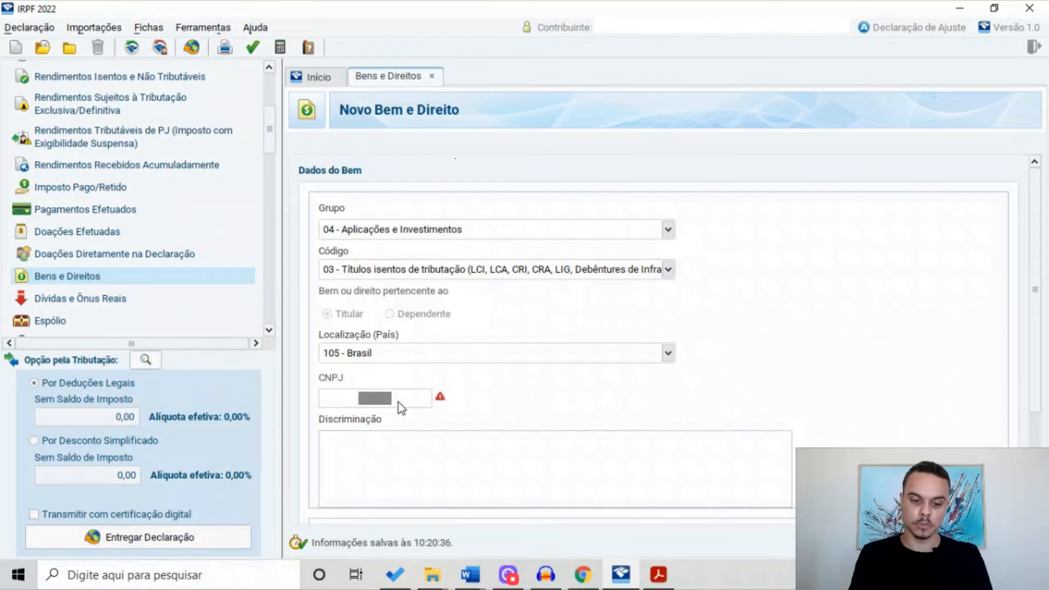
Enter the issuer's CNPJ and the description 'LCI DO BANCO BTG NO VALOR DE R$2000,00.'
scroll(436, 392, "down", 3)
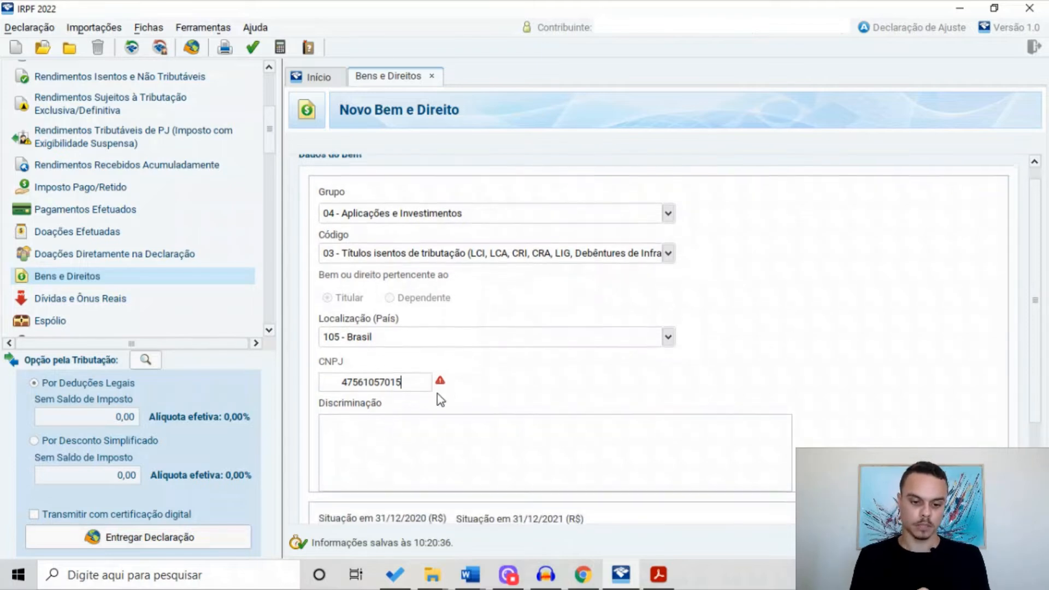
left_click(369, 433)
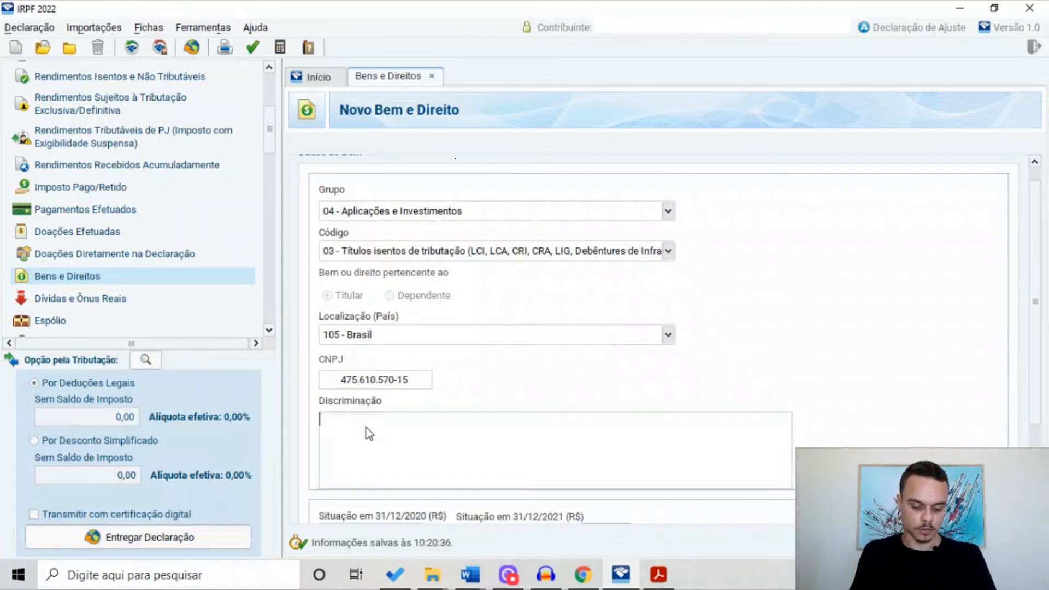
type("LCI")
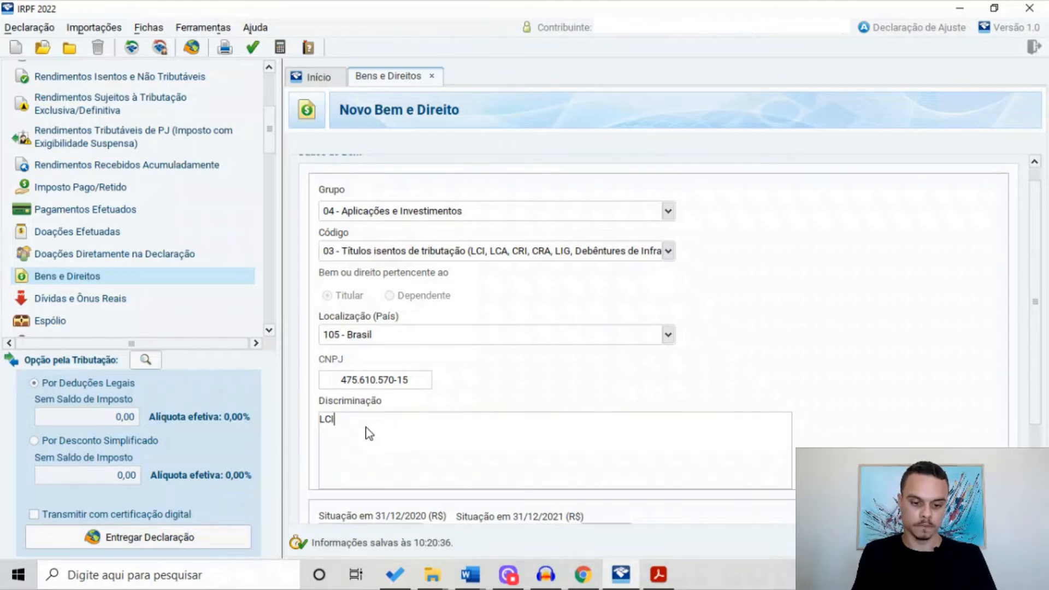
type(" DO BANCO ")
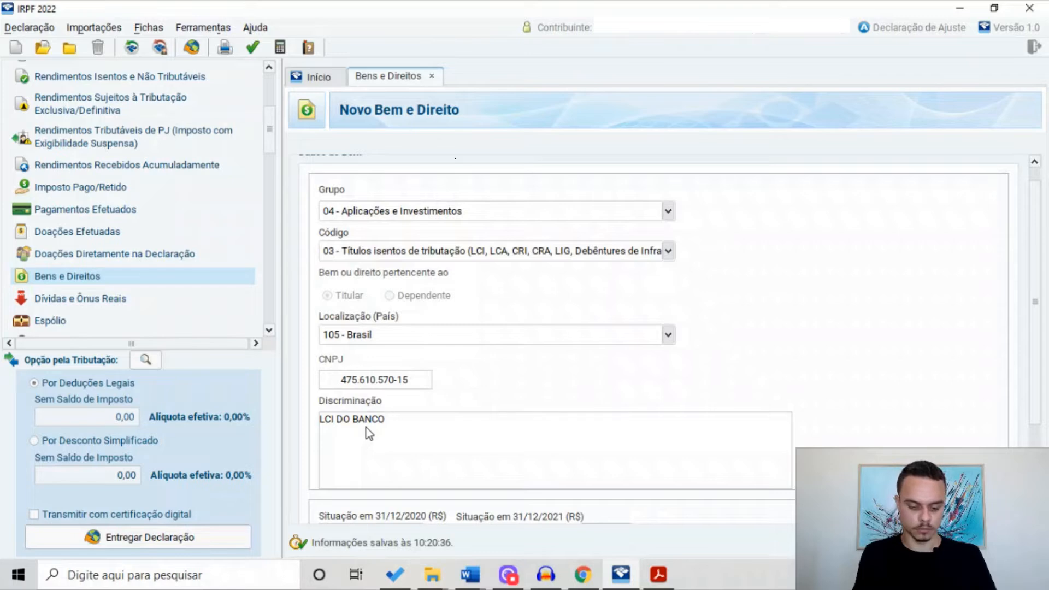
type("BTG NO VALOR DE R$")
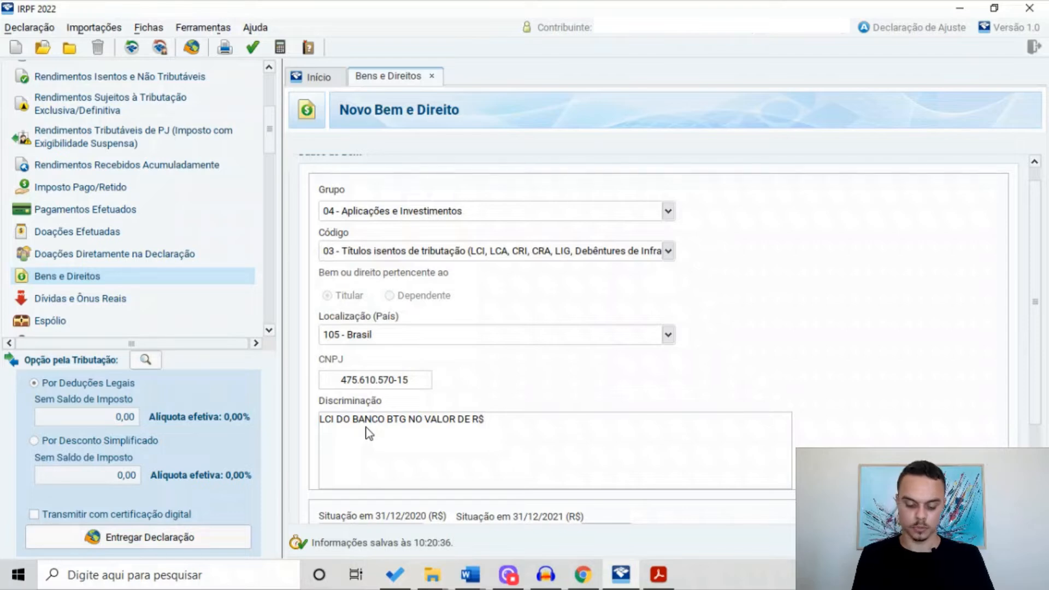
key("BackSpace")
type("2000")
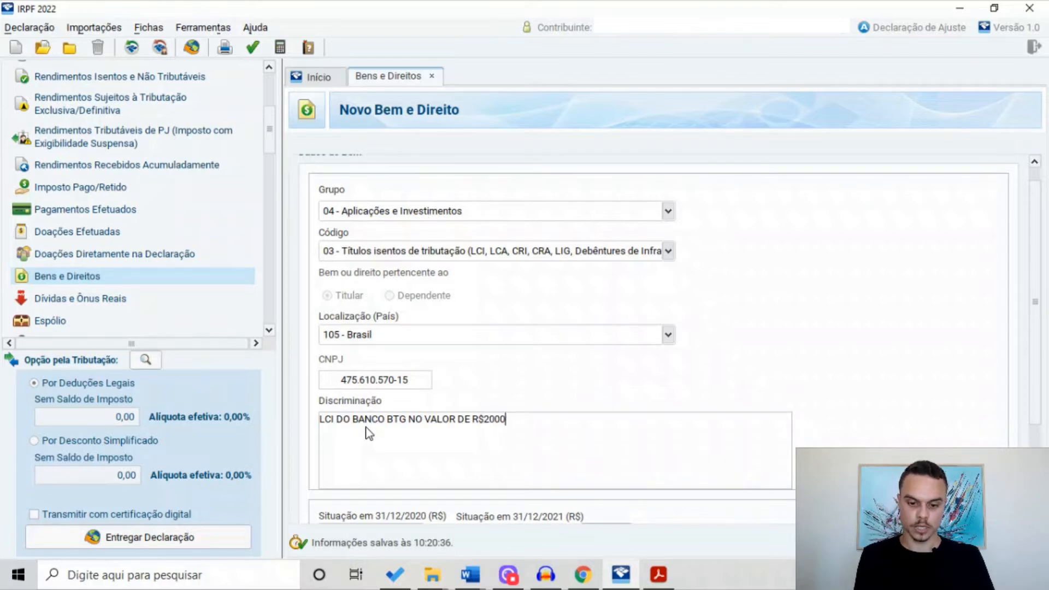
type(",00.")
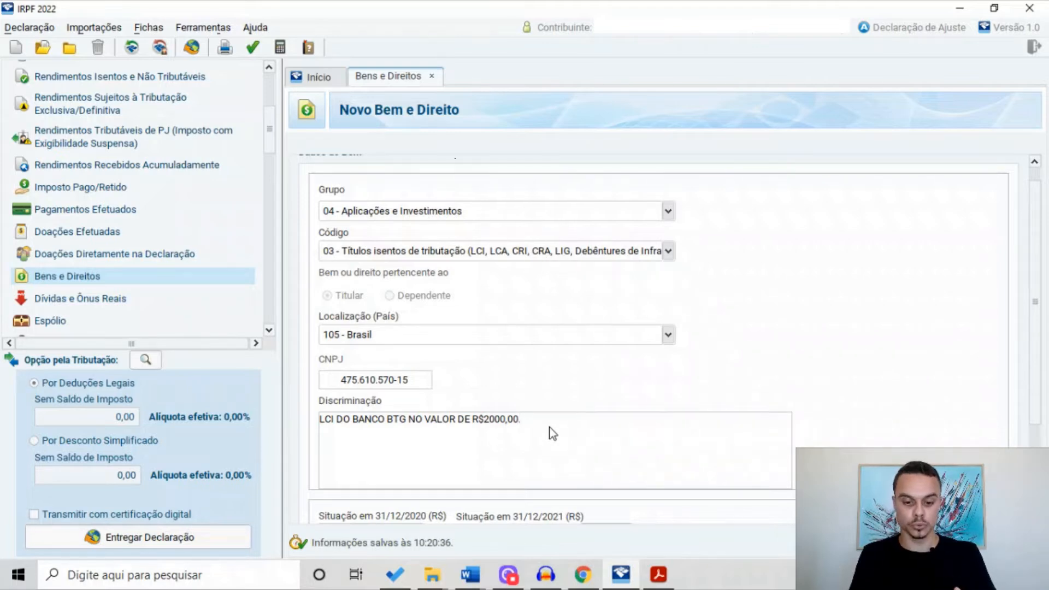
left_click_drag(1036, 298, 1035, 351)
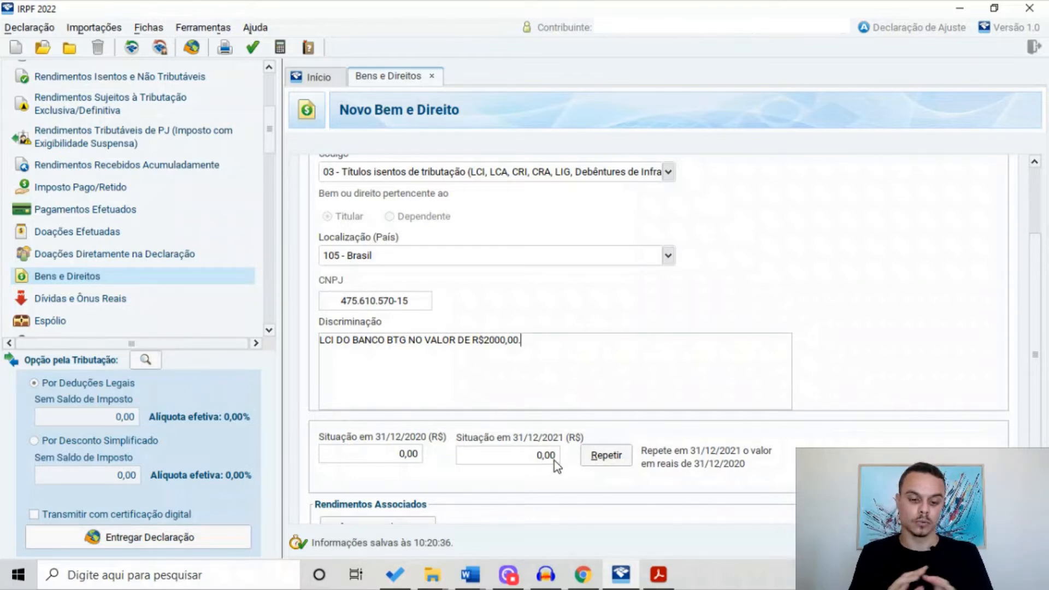
Select the LCI's 31/12/2021 balance field to enter its value
left_click(554, 461)
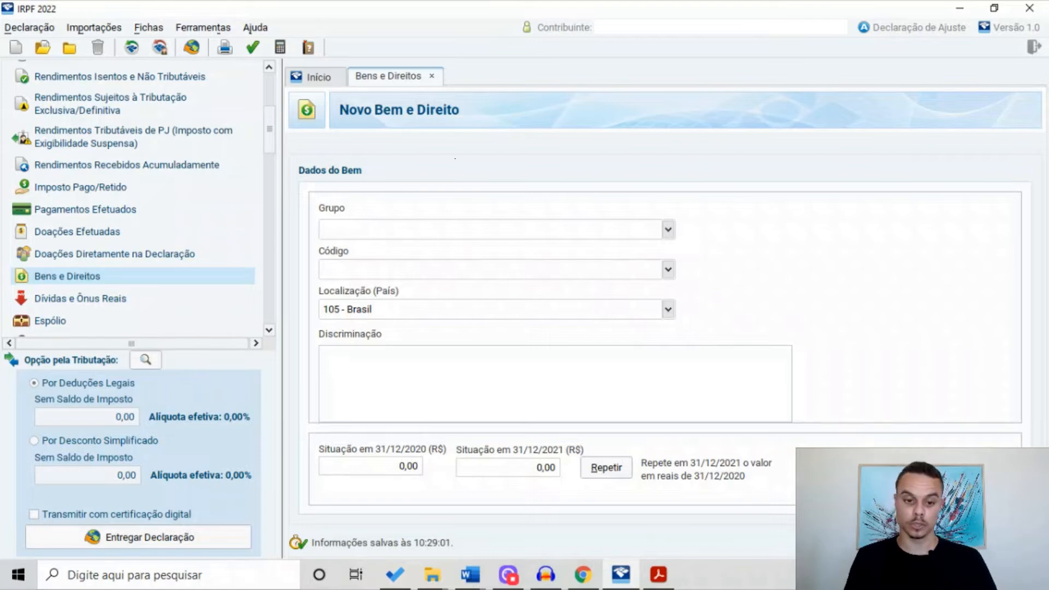
Classify the fourth asset as group 07 Fundos, code 01 for come-cotas funds
left_click(668, 229)
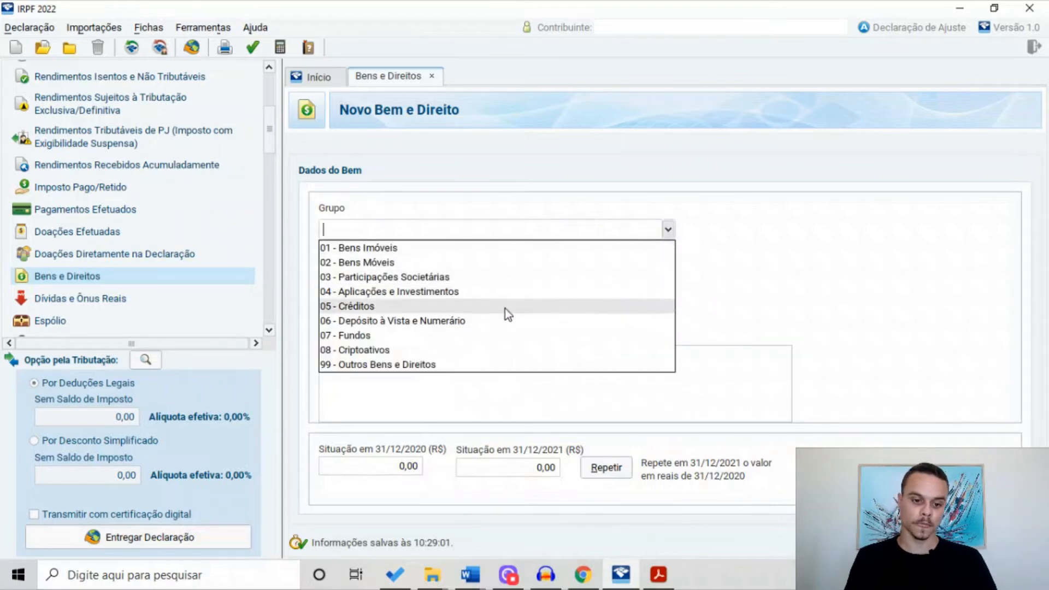
left_click(405, 335)
left_click(410, 269)
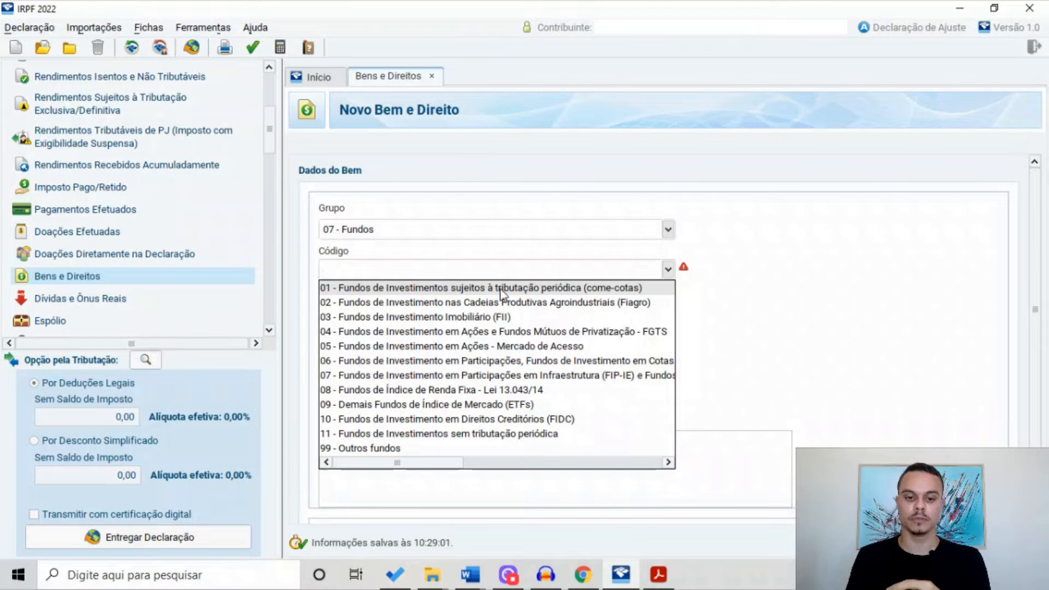
left_click(588, 287)
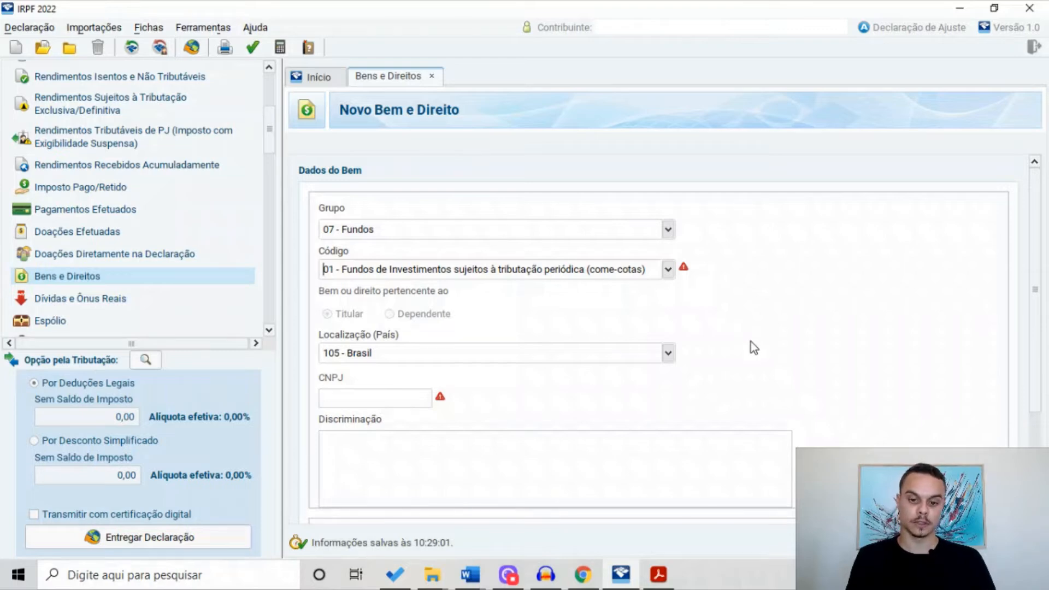
scroll(692, 308, "down", 1)
left_click(377, 394)
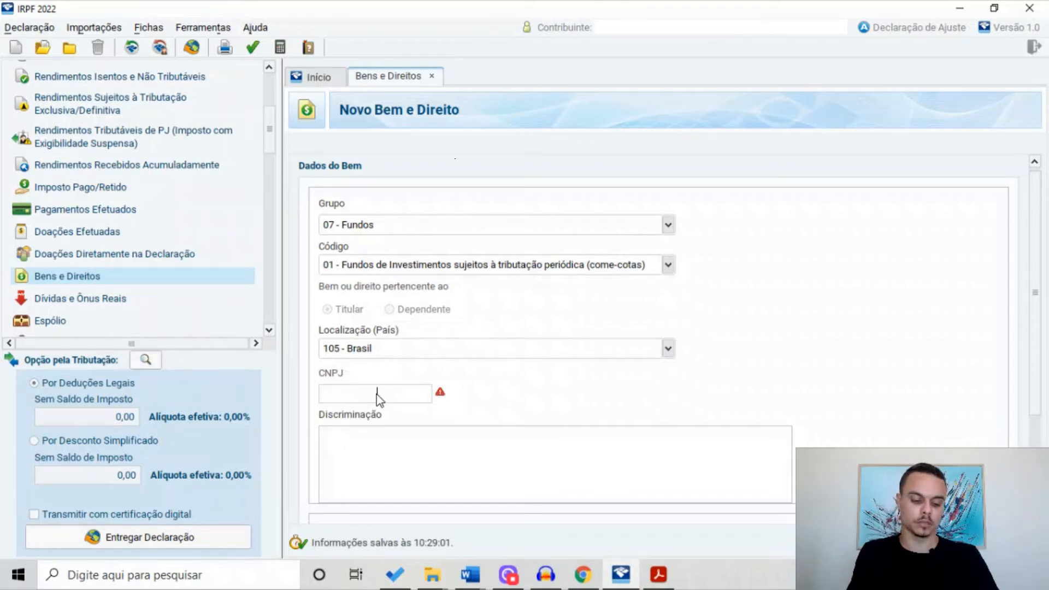
Enter the fund's CNPJ and describe it as FUNDO MULTIMERCADO FIM XYT worth R$5000,00, with its CNPJ
type("478650")
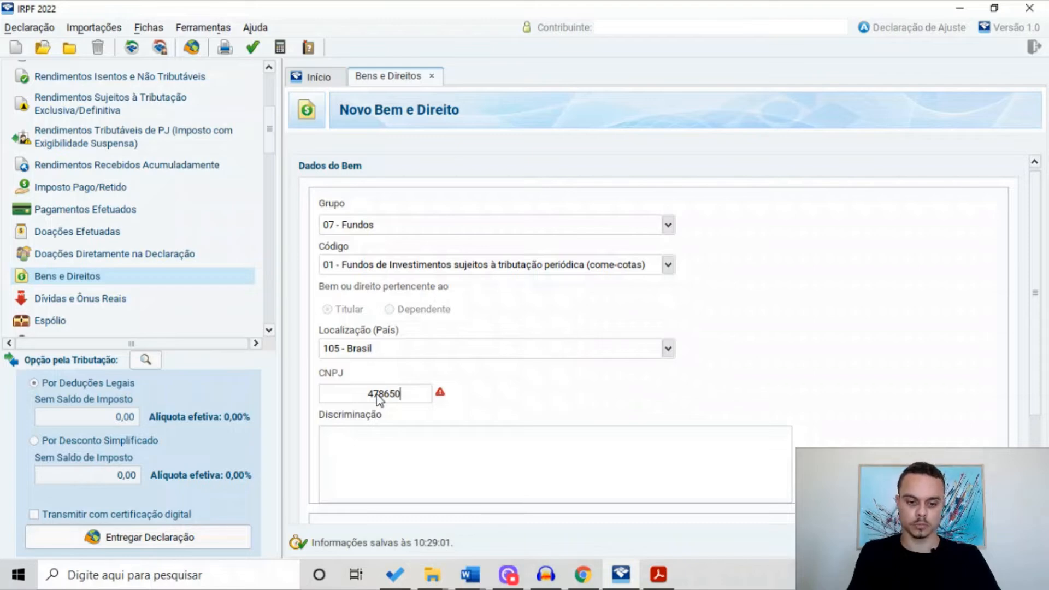
left_click(357, 434)
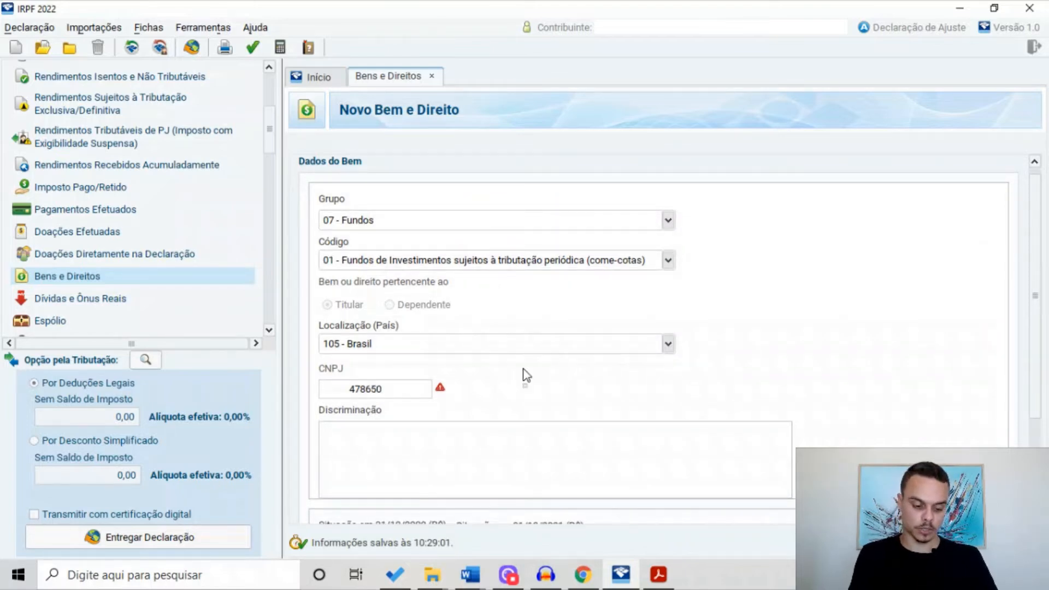
type("FUNDO M")
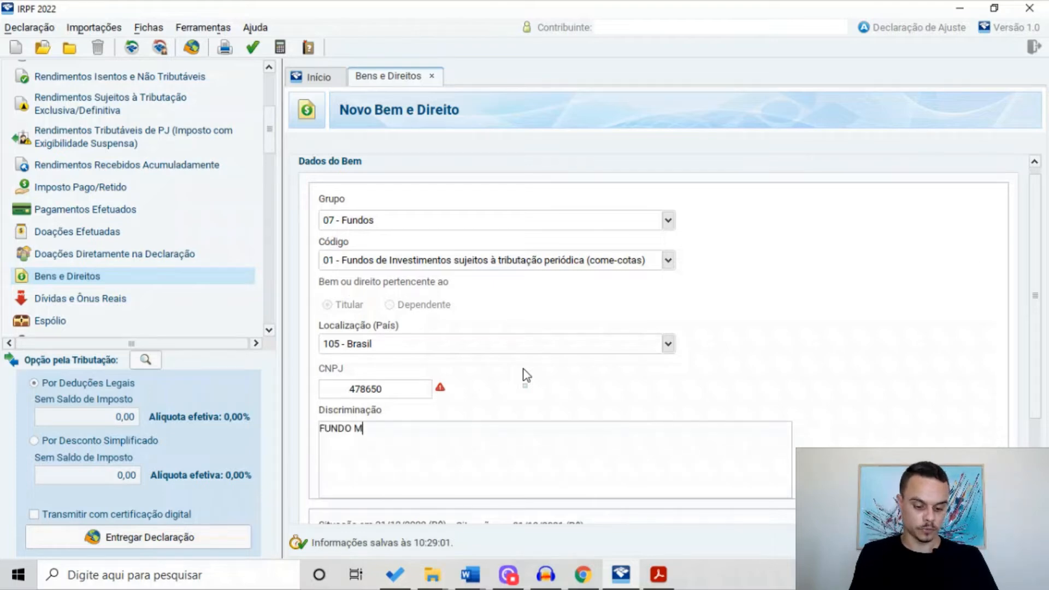
type("ULTIMERCADO ")
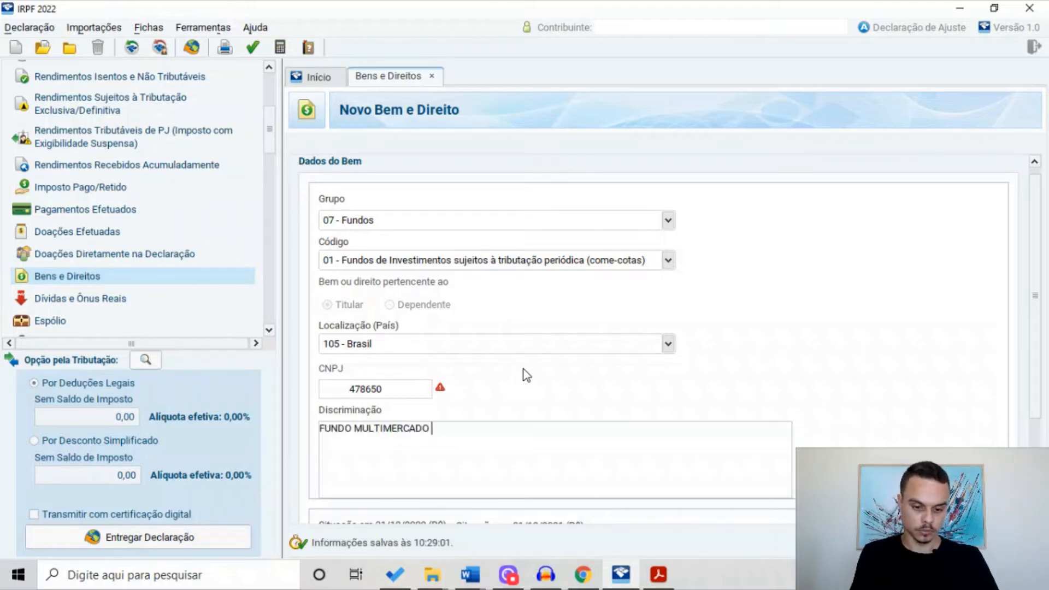
type("FIM XYT")
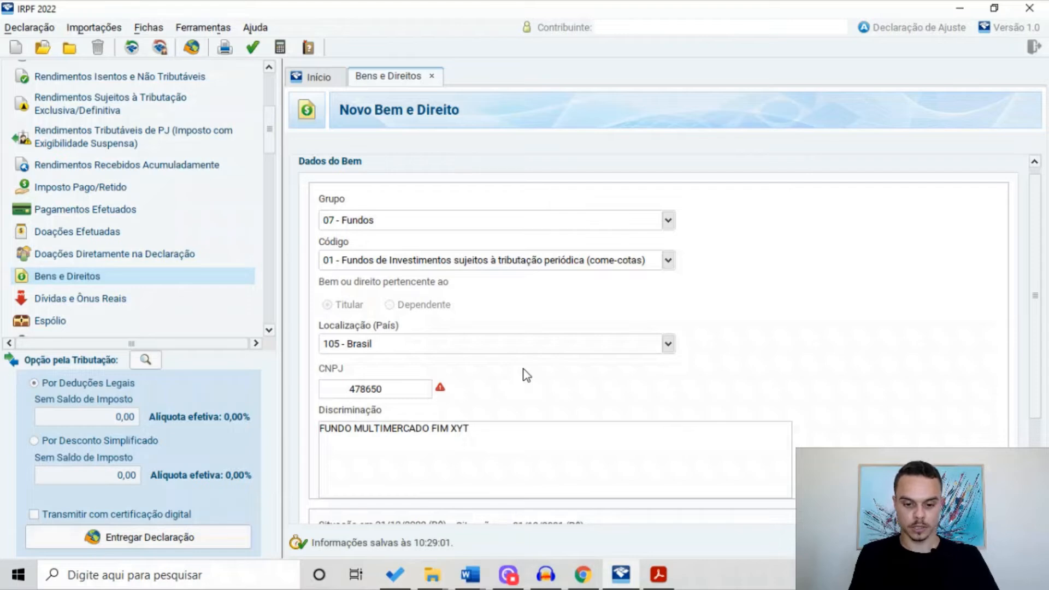
type(" NO")
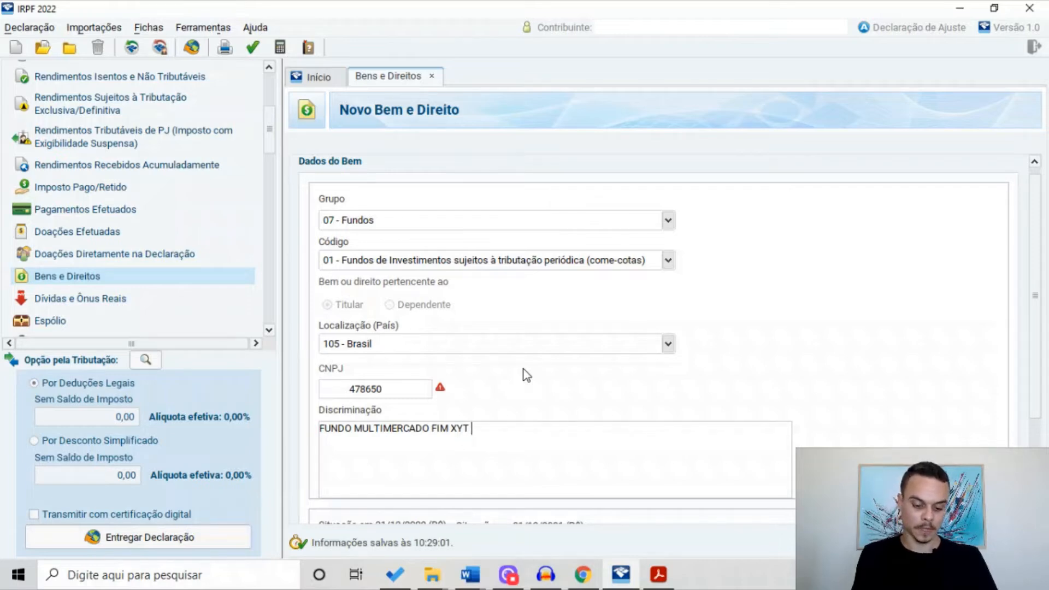
type(" VALOR")
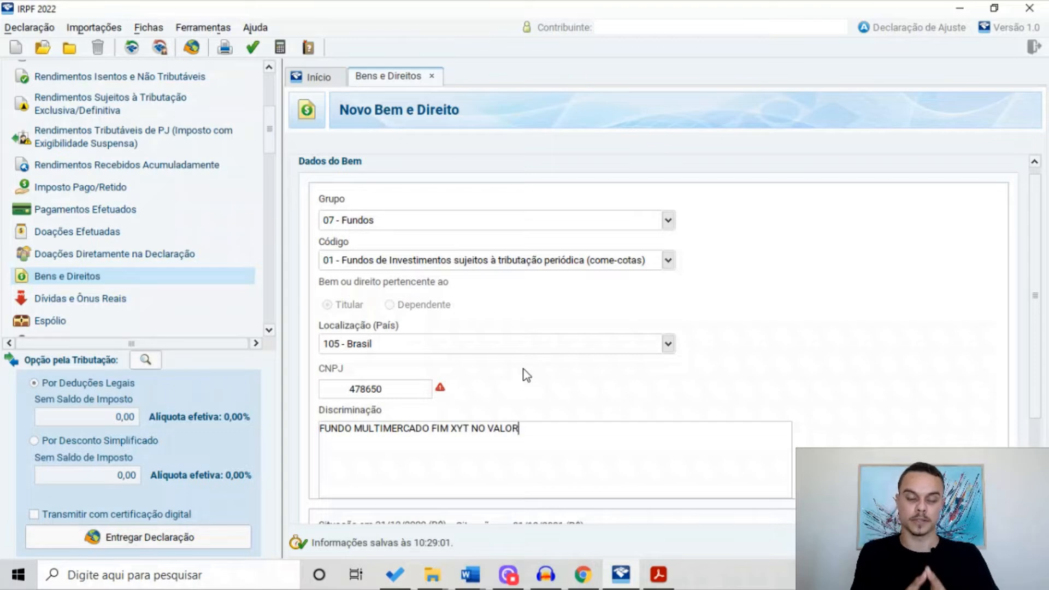
type(" DE R$")
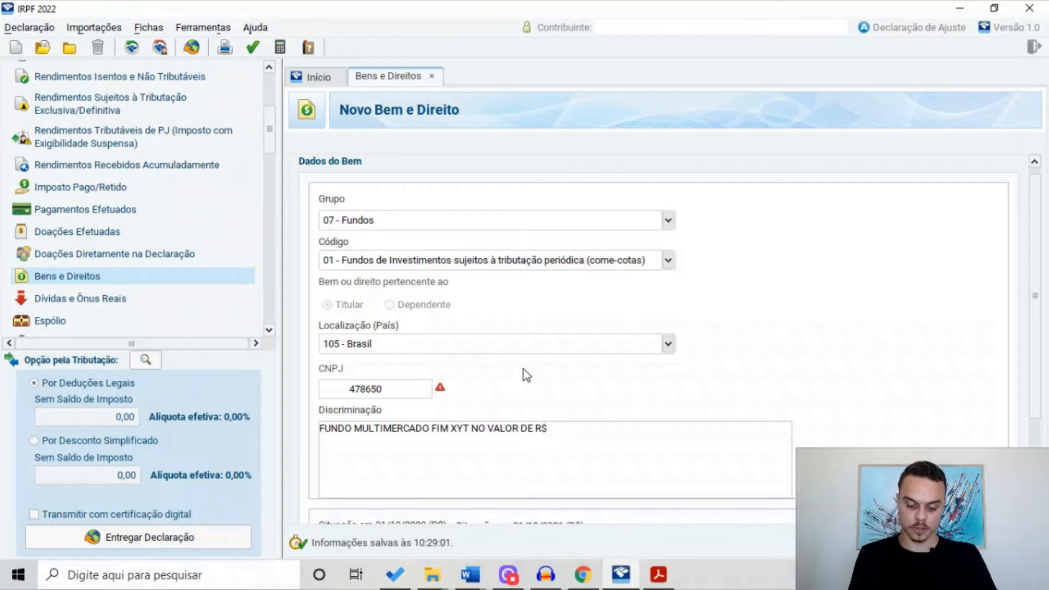
type("5000,00")
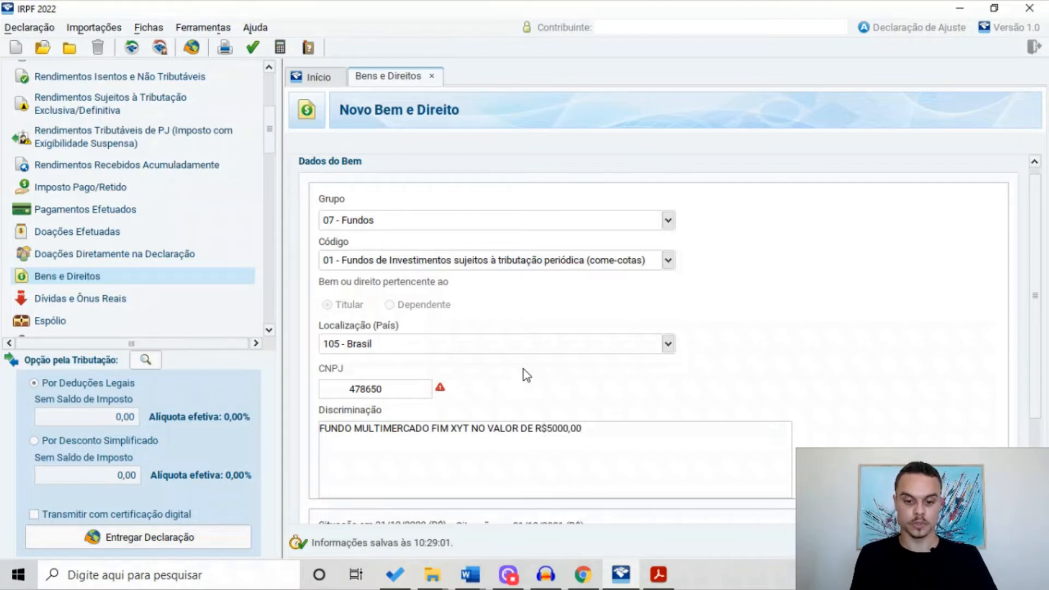
type(" - CNPJ")
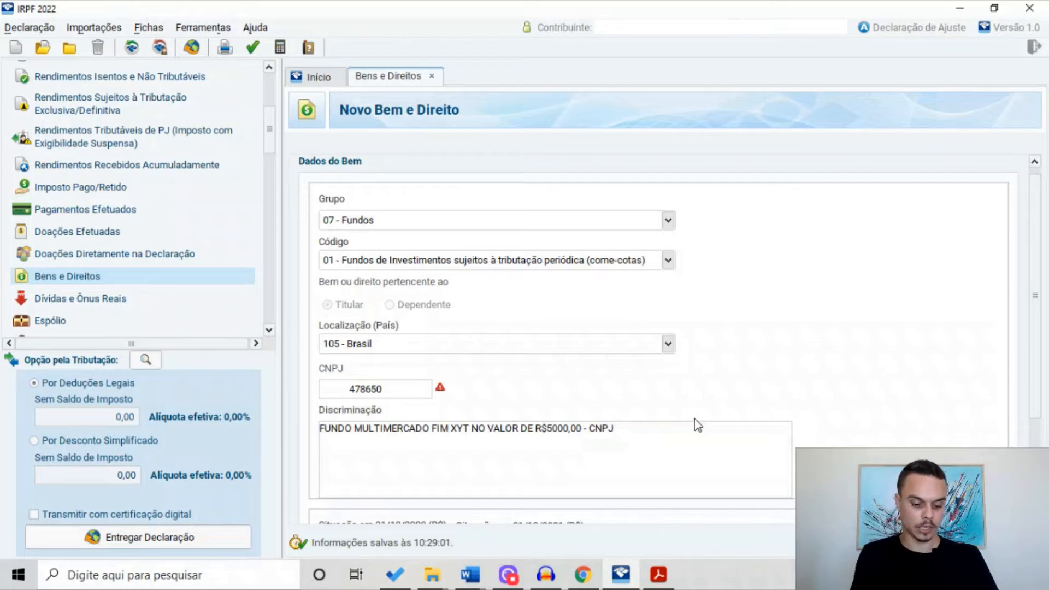
type(" 3129465134")
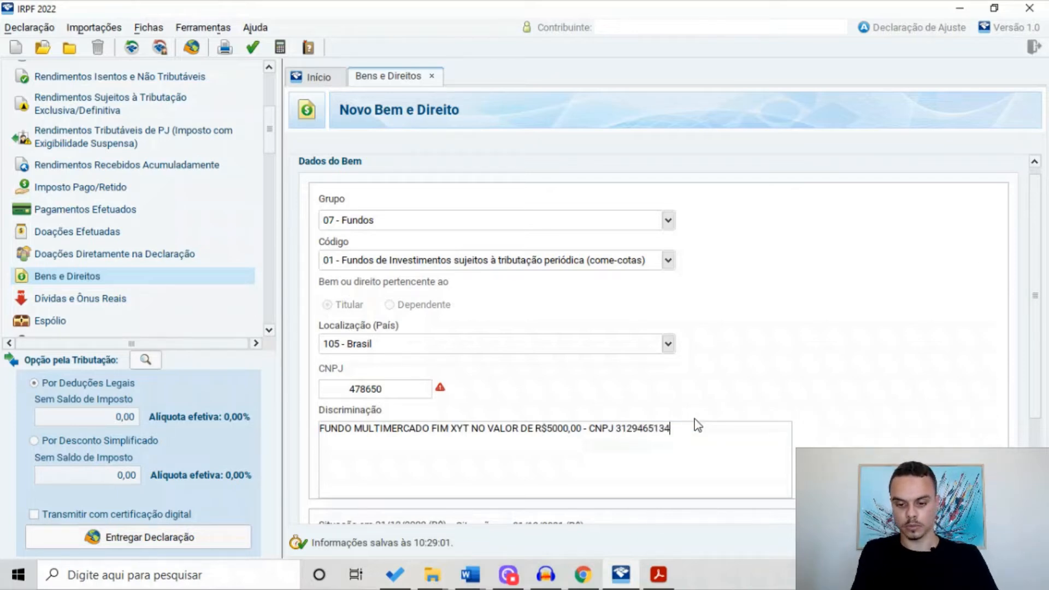
type("/0001-86.")
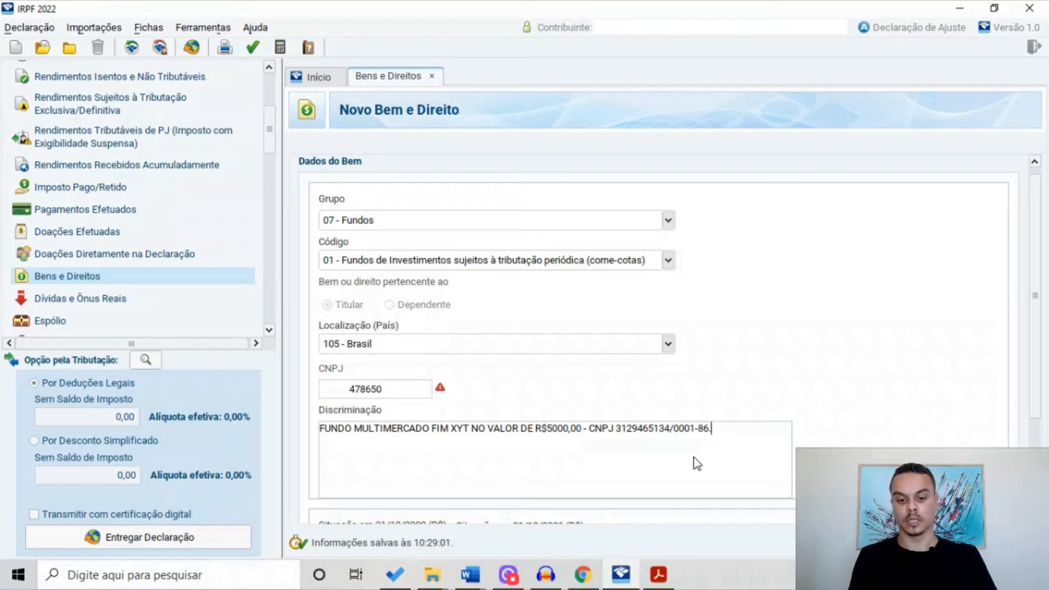
Record the fund's 5.000,00 balance for 31/12/2021 and begin a fifth asset entry
left_click_drag(1032, 350, 1014, 436)
left_click(553, 438)
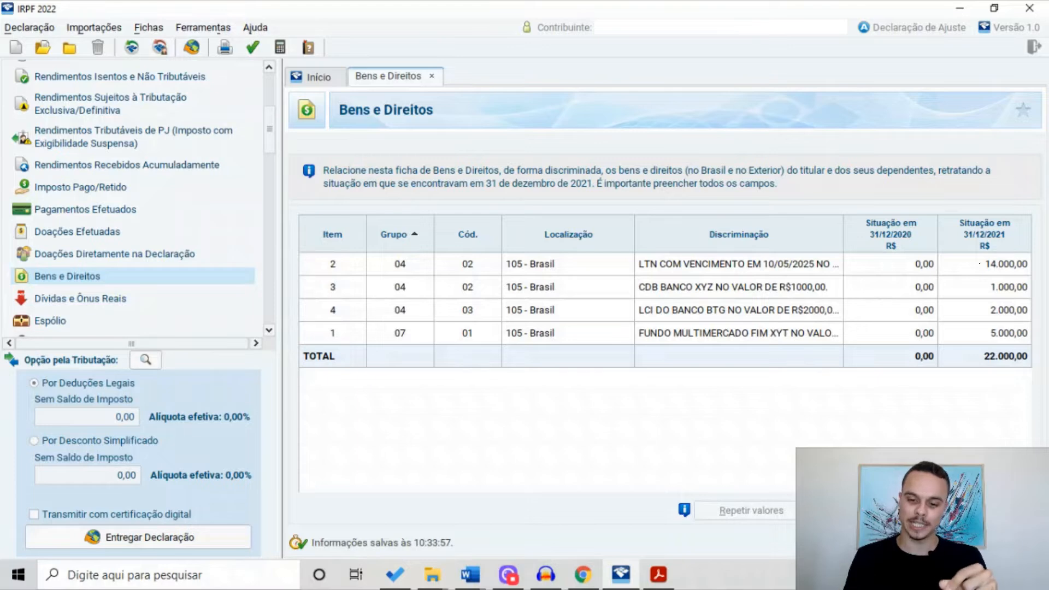
left_click(825, 511)
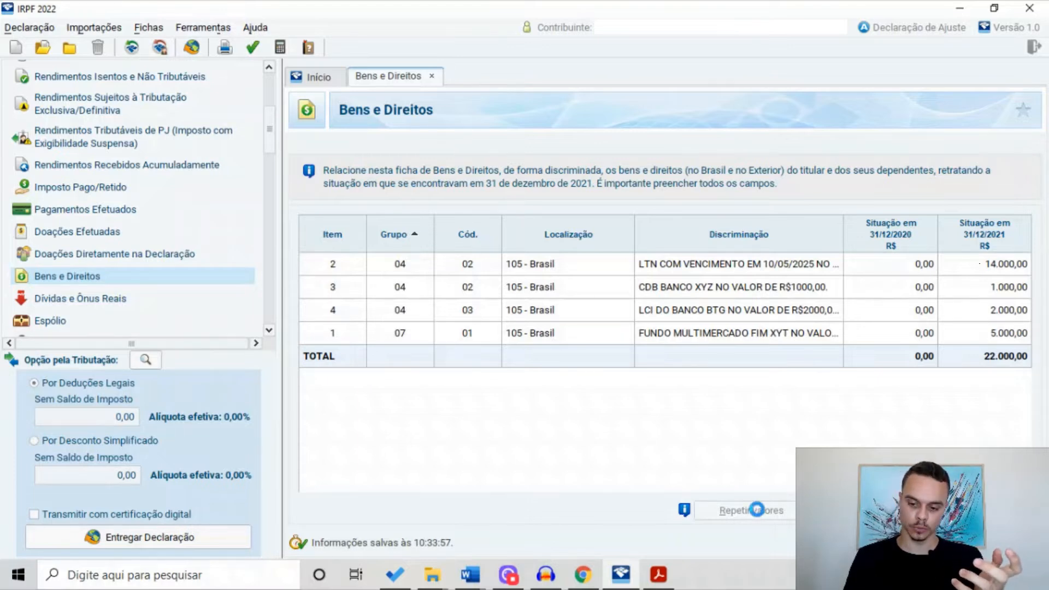
left_click(669, 230)
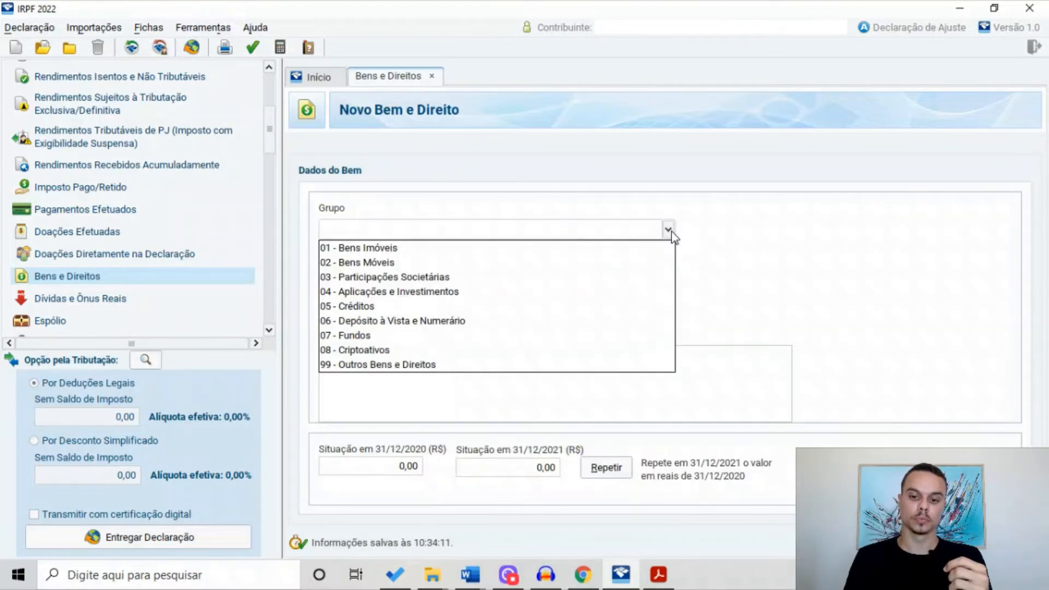
Classify the fifth asset as 07 - Fundos, code 03 - Fundos de Investimento Imobiliário (FII)
left_click(381, 335)
left_click(669, 270)
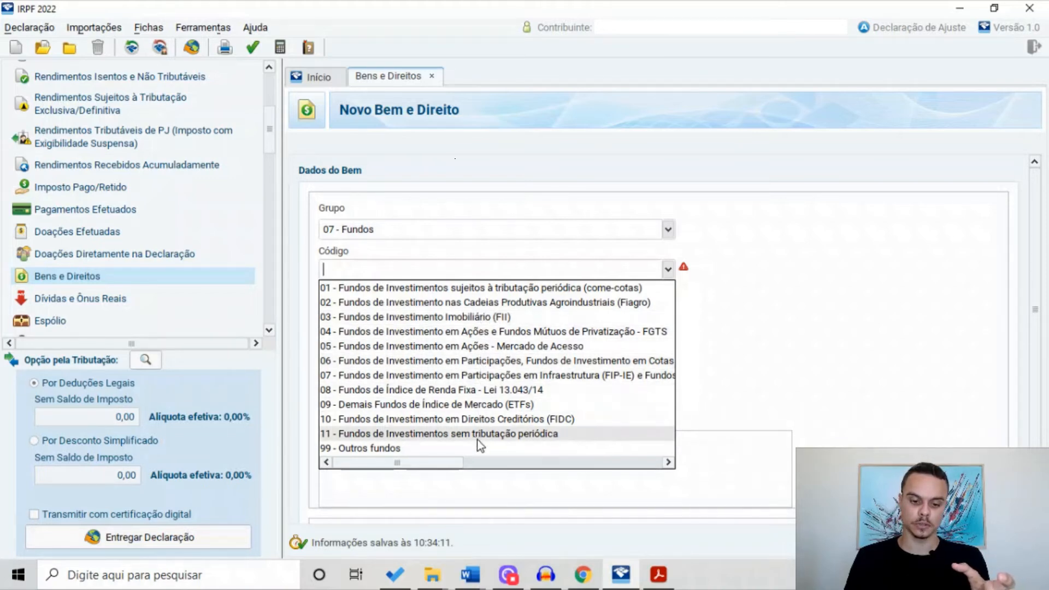
left_click(486, 318)
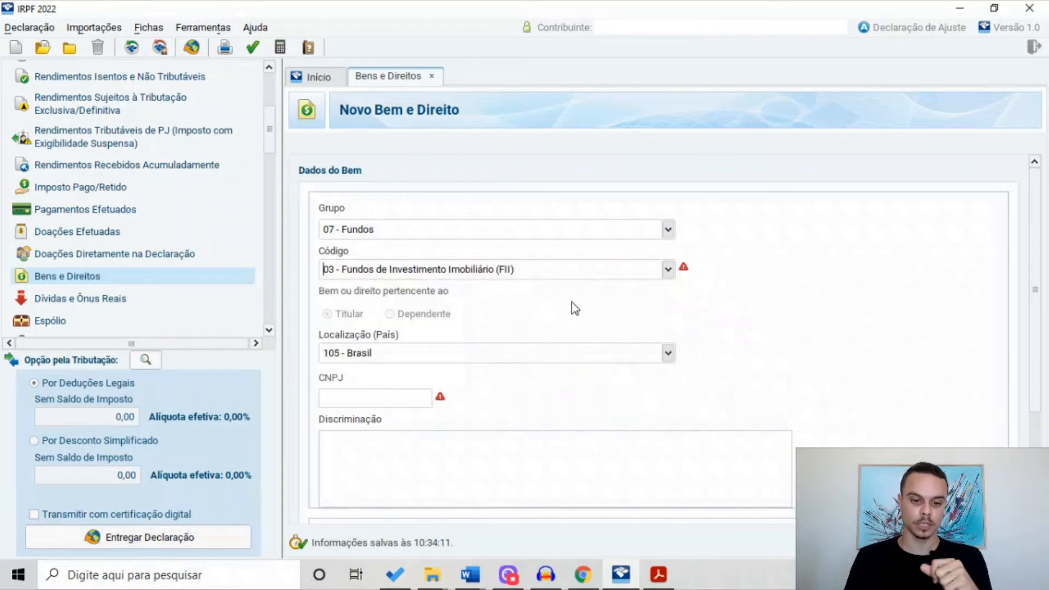
scroll(508, 317, "down", 1)
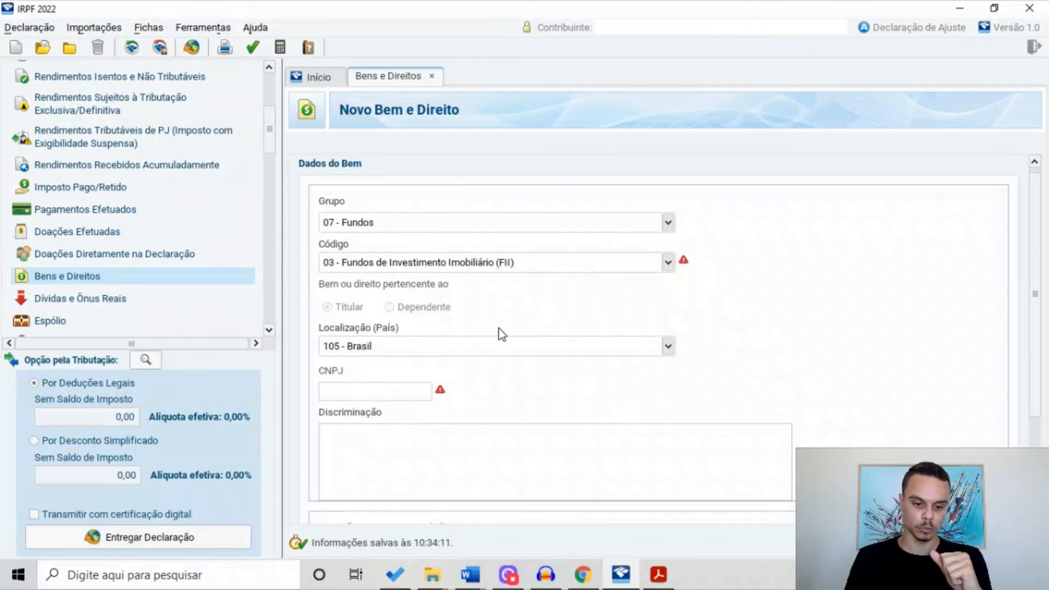
left_click(408, 391)
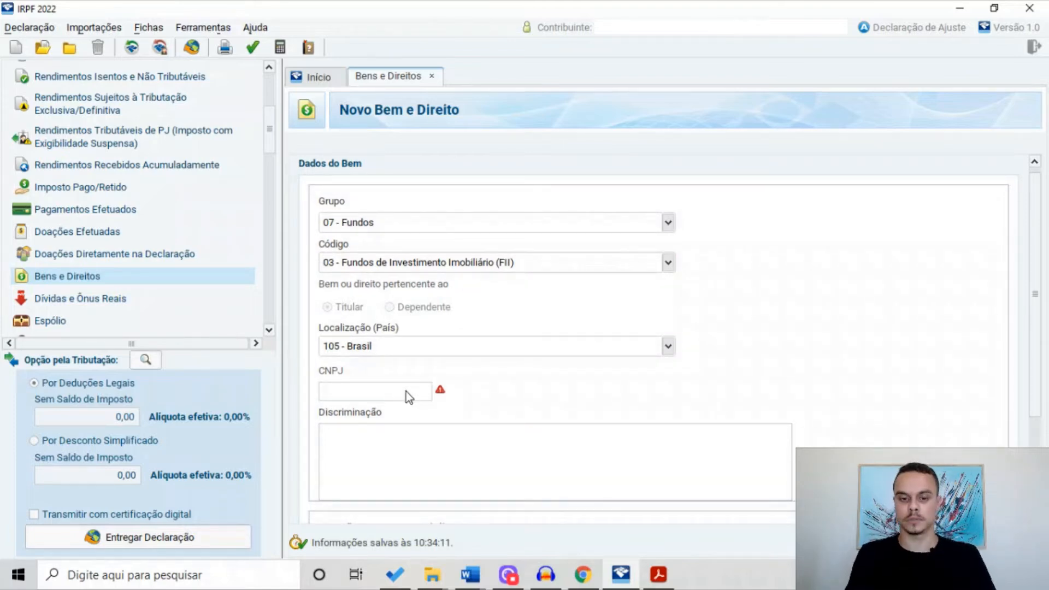
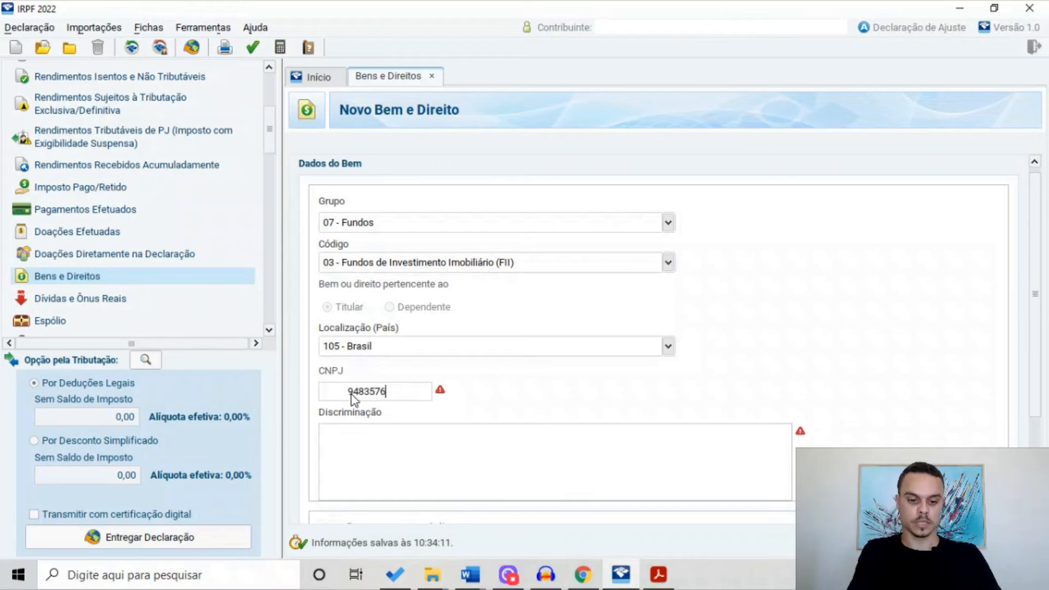
Enter the FII's CNPJ and describe 40 Vinci Shopping Center cotas, code VISC11, costing R$500,00
left_click(377, 435)
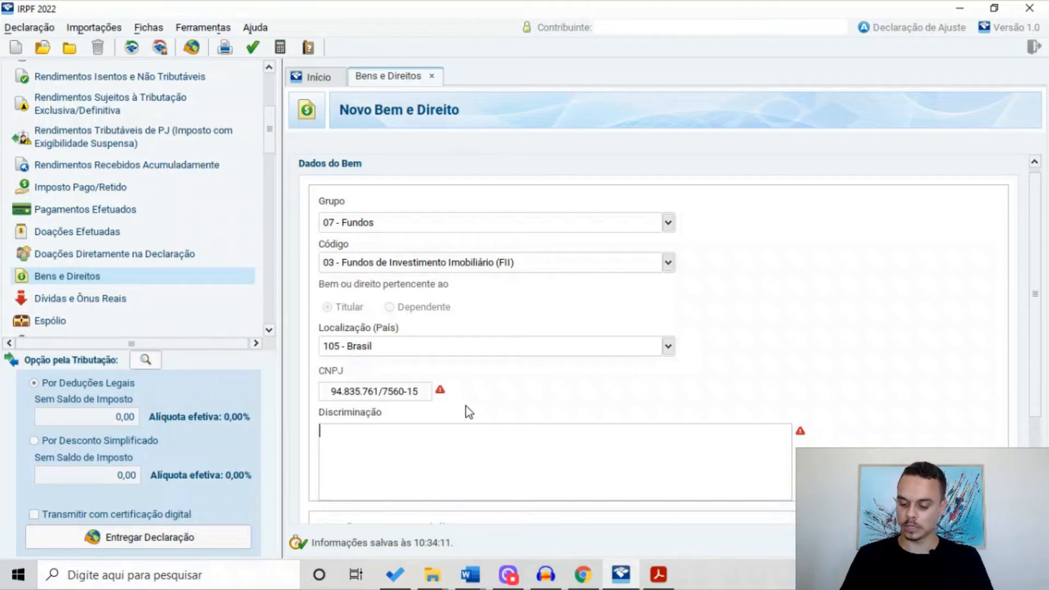
type("40 COTAS DO FUNDO IMOB. VINCI SHOPPING CENTER")
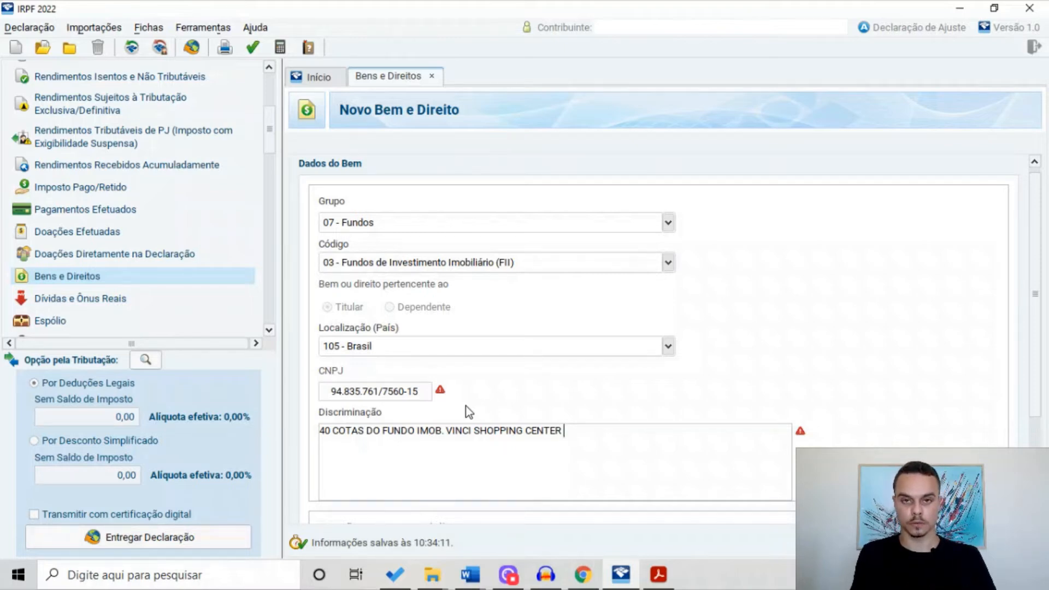
type("CÓDIGO DE NE")
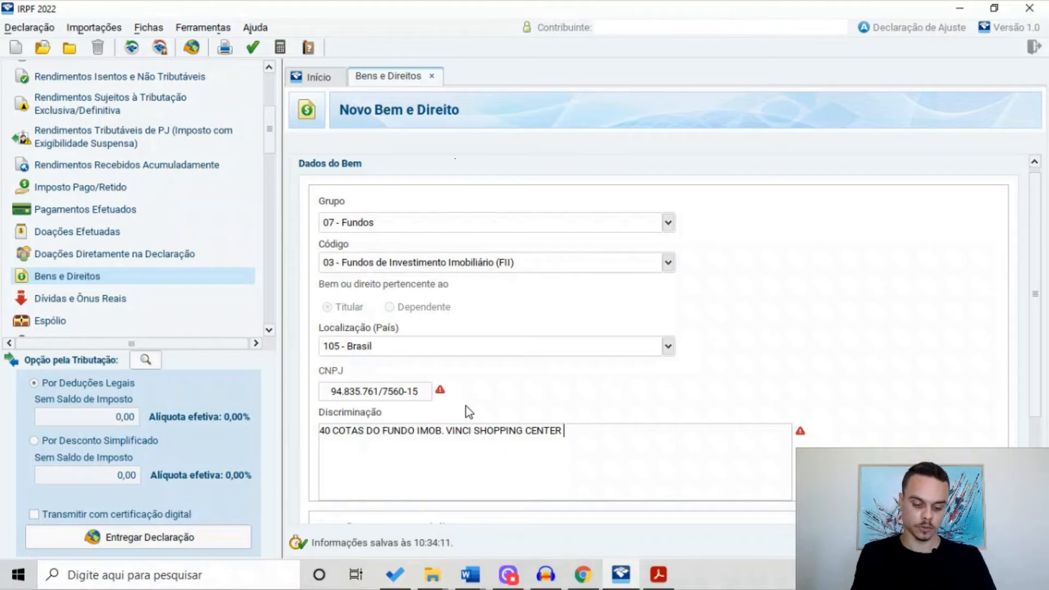
type("GO")
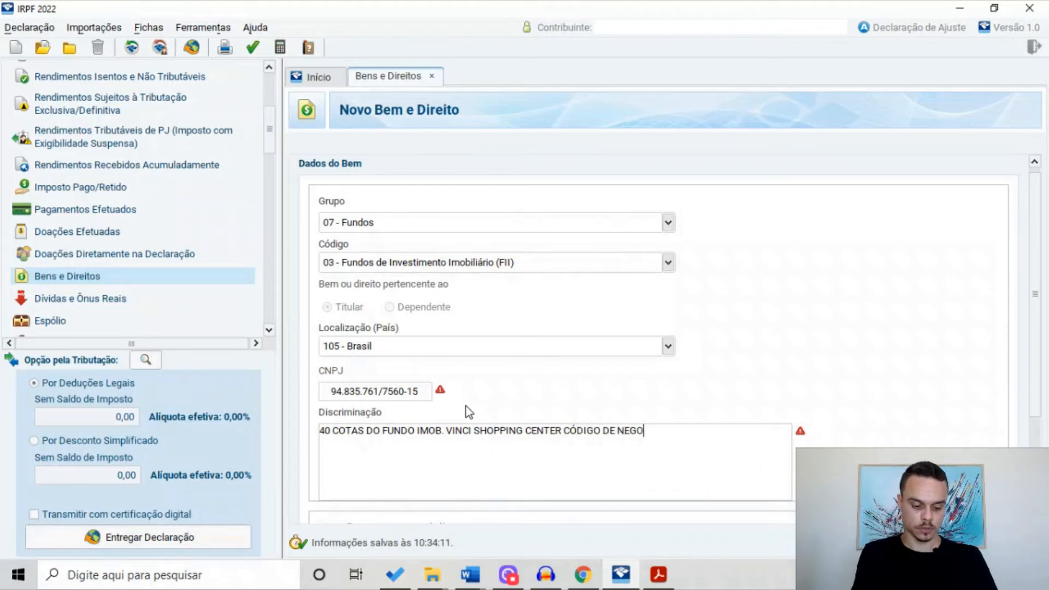
type("CIAÇÃO VIS")
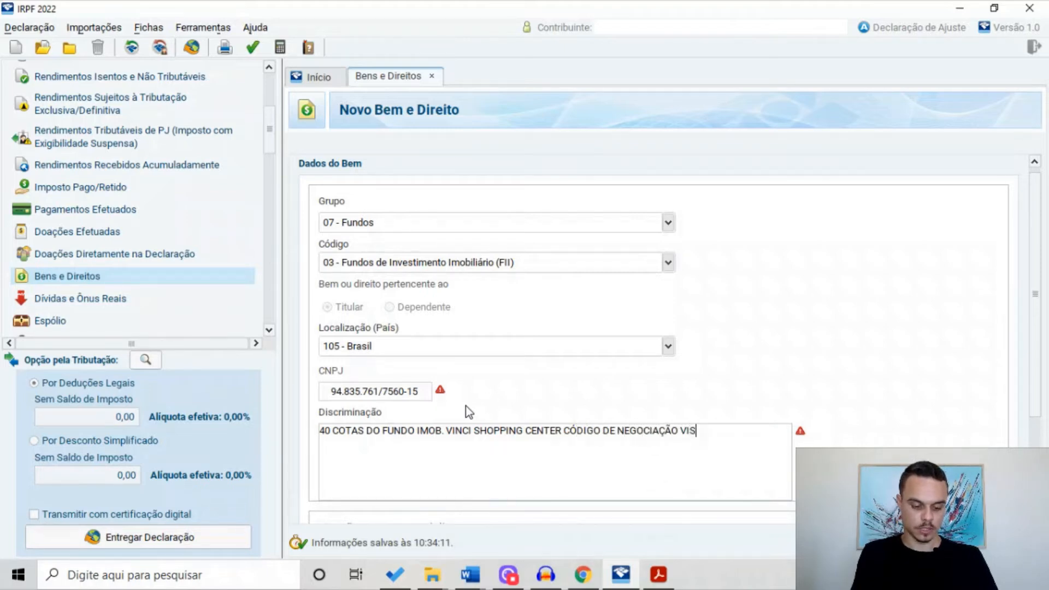
type("C11. CUSTO")
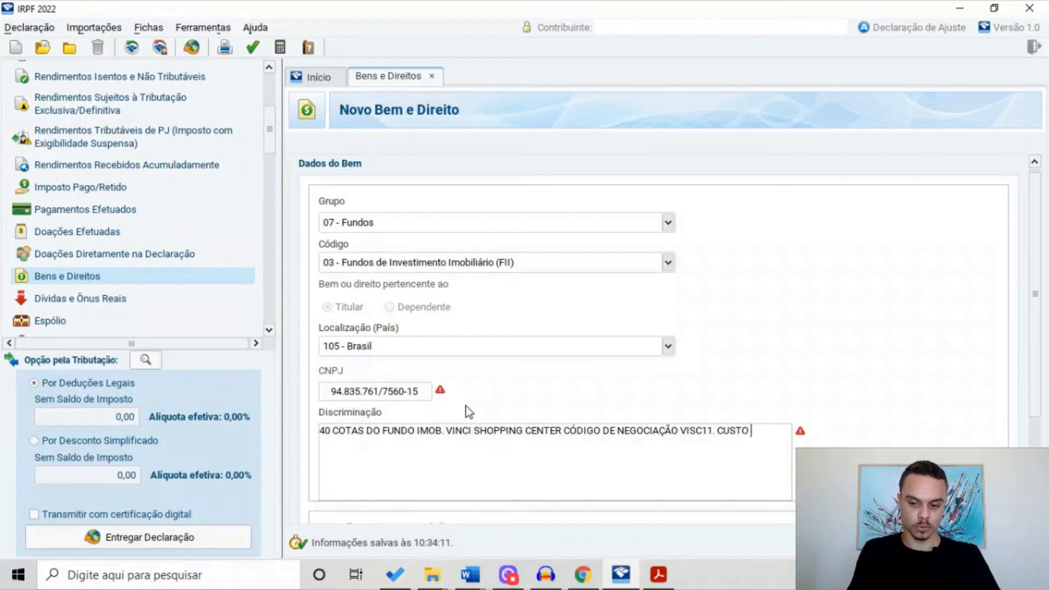
type("DE R$500,00.")
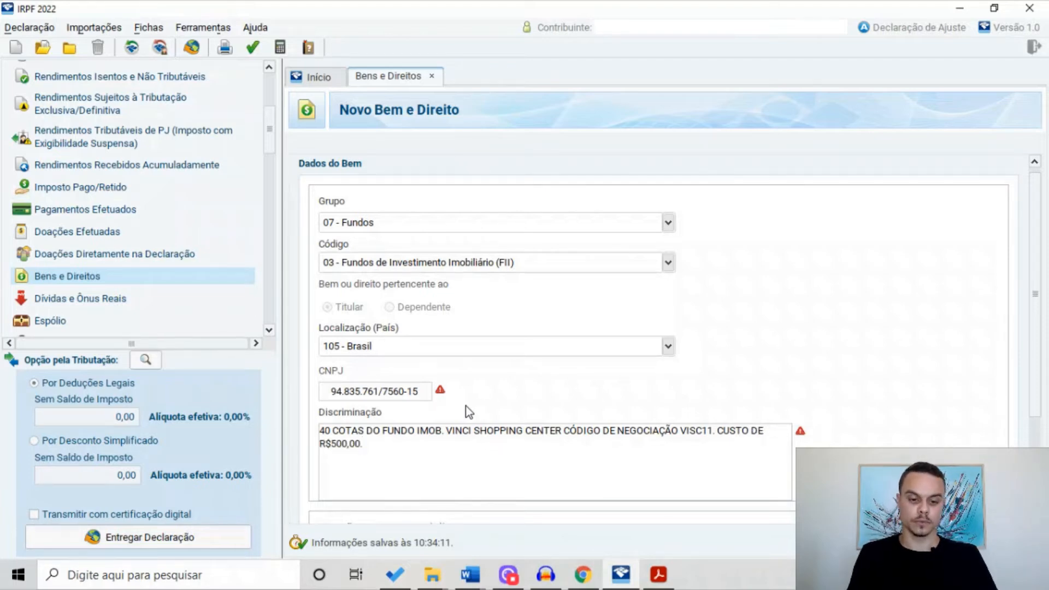
scroll(470, 406, "down", 3)
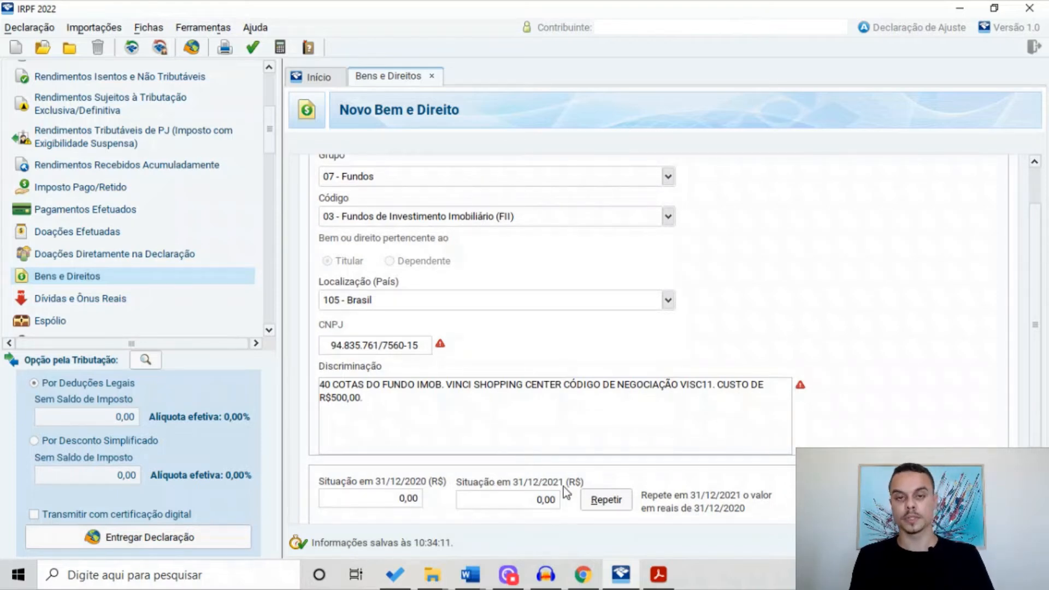
Enter 500,00 as the VISC11 fund's 31/12/2021 value and save the asset
left_click(541, 500)
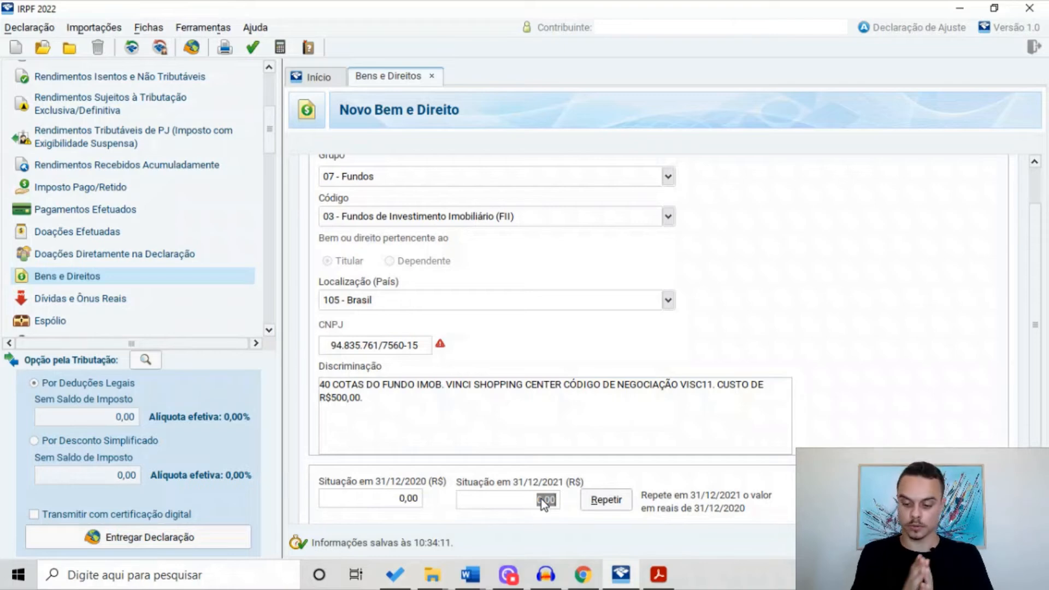
type("500")
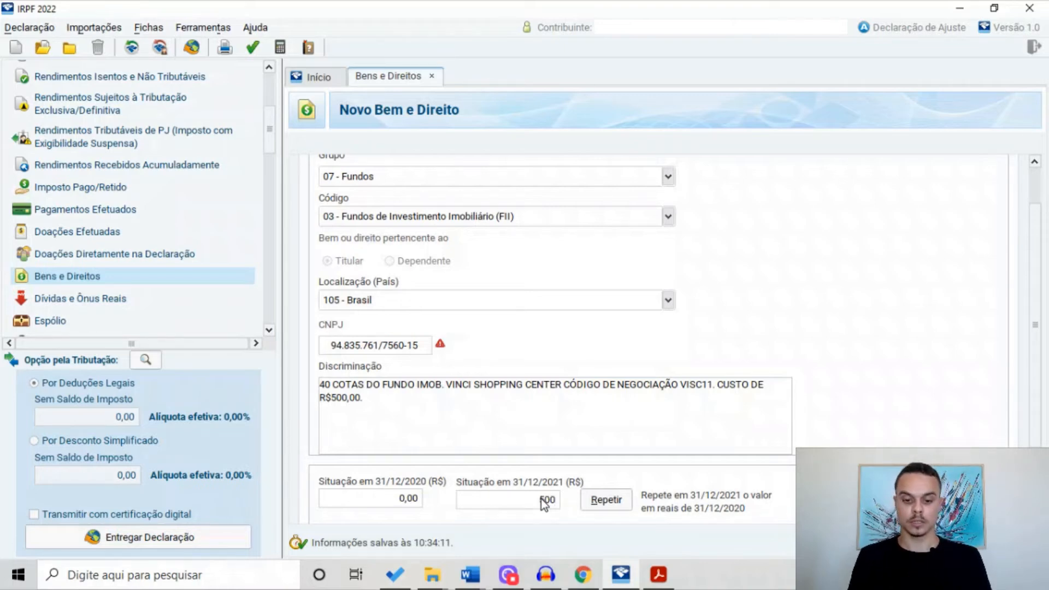
scroll(525, 492, "down", 1)
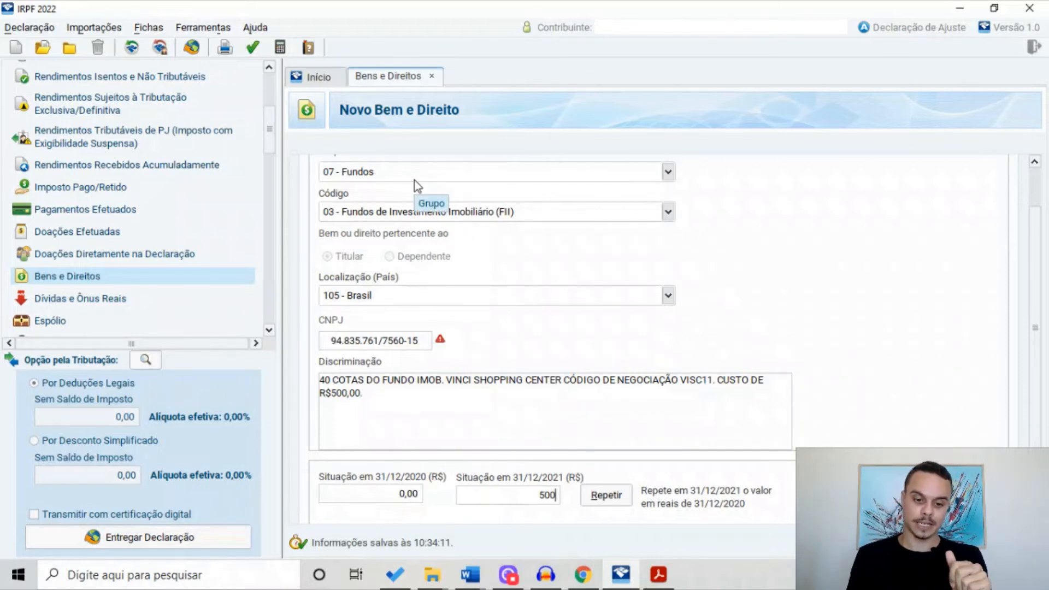
scroll(412, 191, "up", 1)
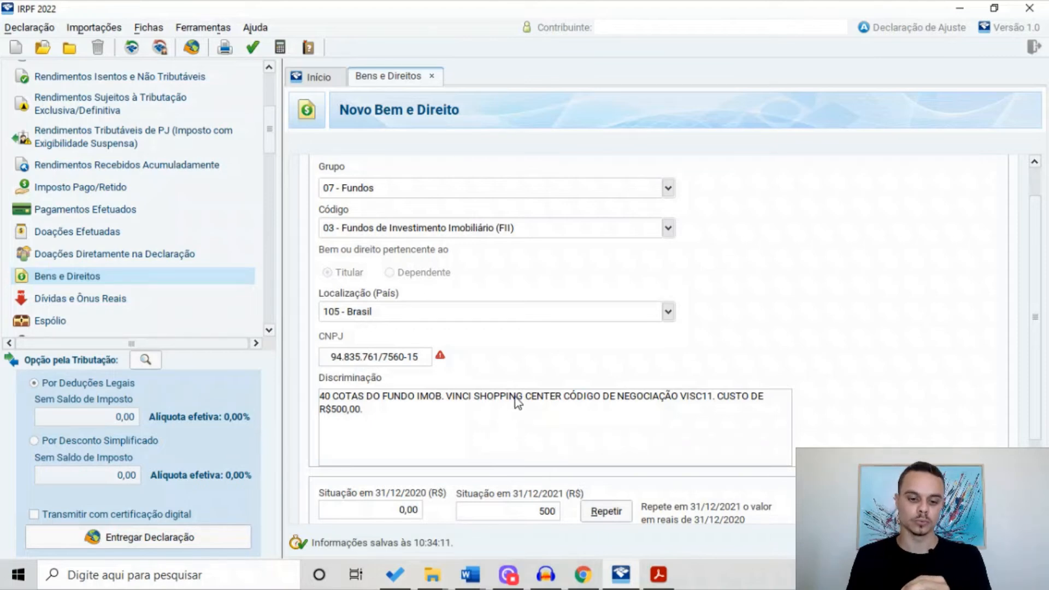
key("Return")
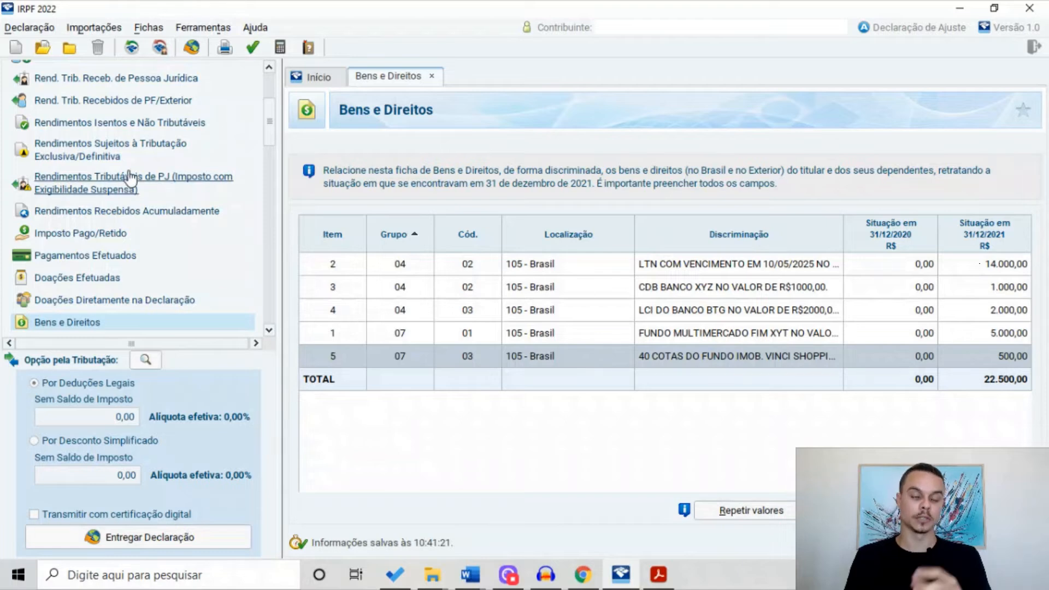
Start a new exempt income entry of type 09 - Lucros e dividendos recebidos
left_click(113, 123)
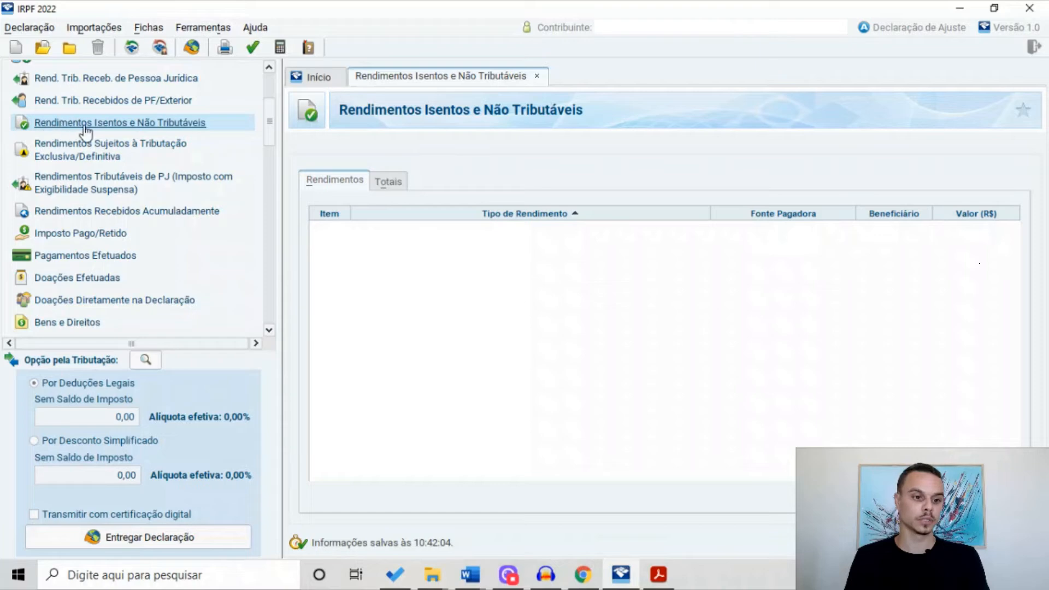
left_click(858, 497)
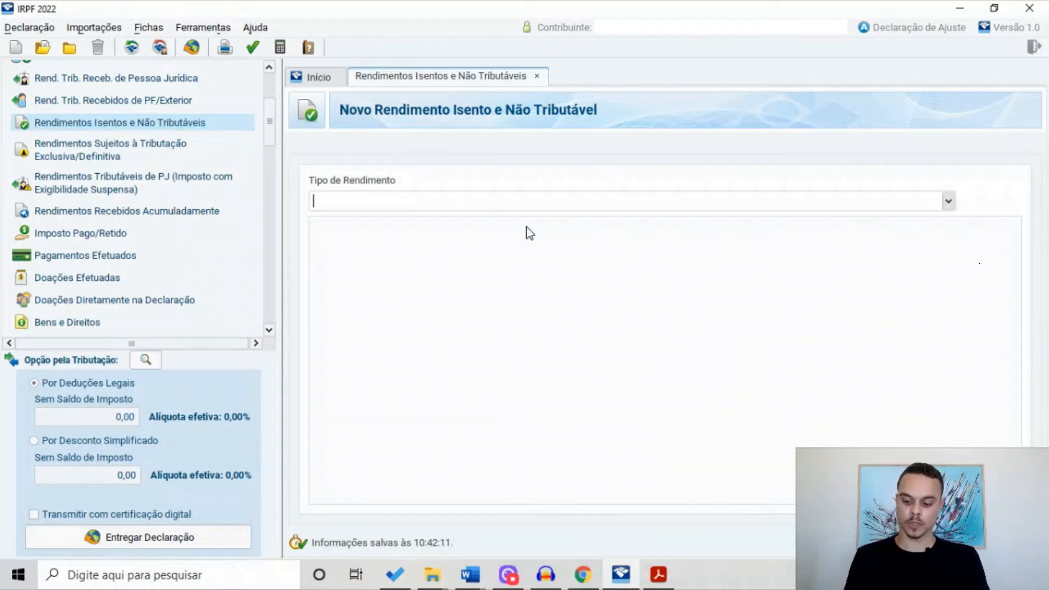
type("09")
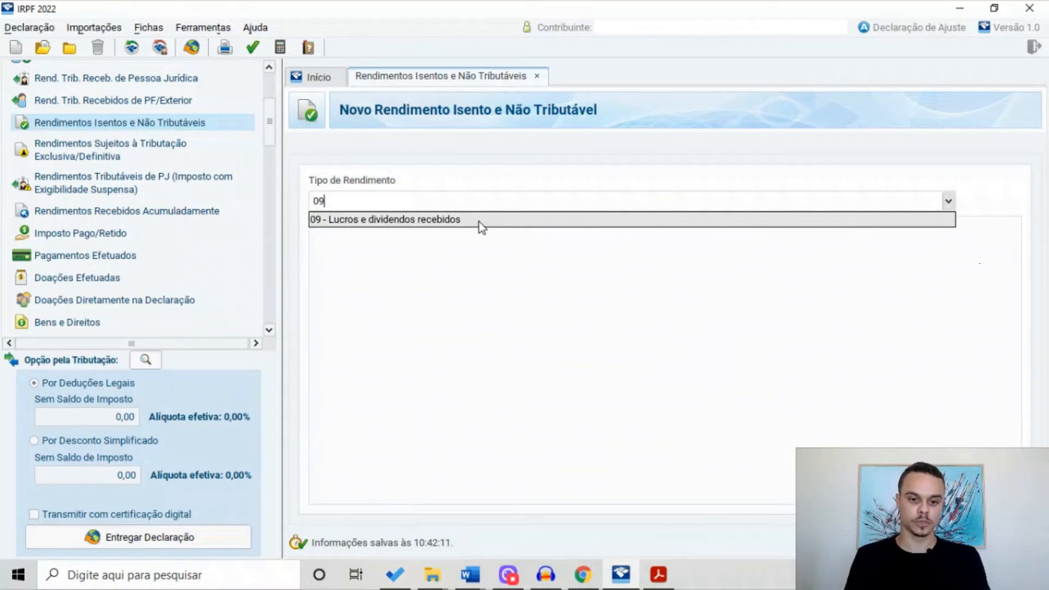
left_click(479, 221)
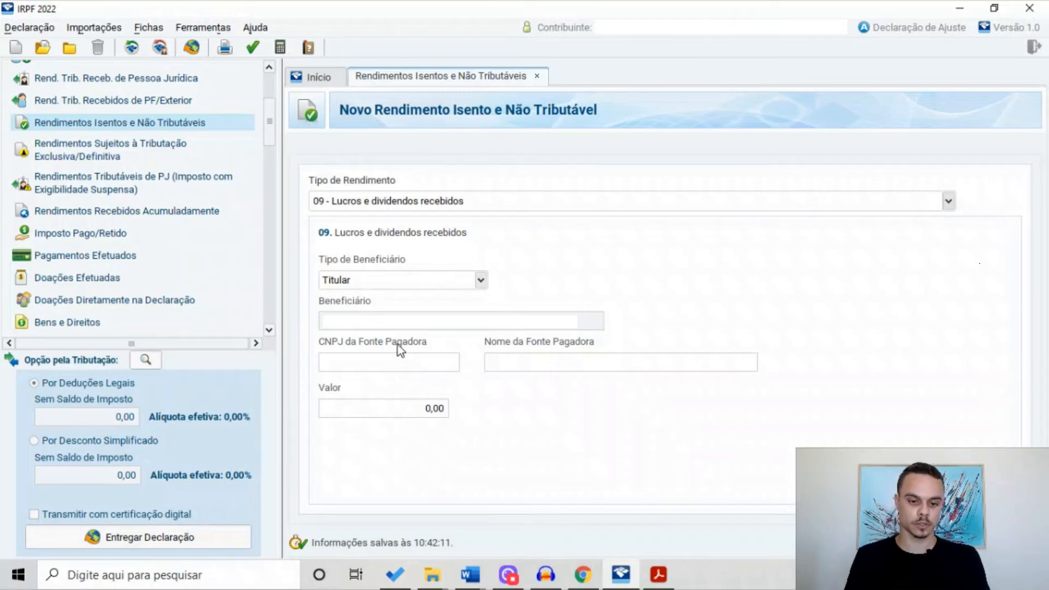
Enter the paying company's CNPJ and the payer name RISCADO CONTROLADORIA
left_click(408, 368)
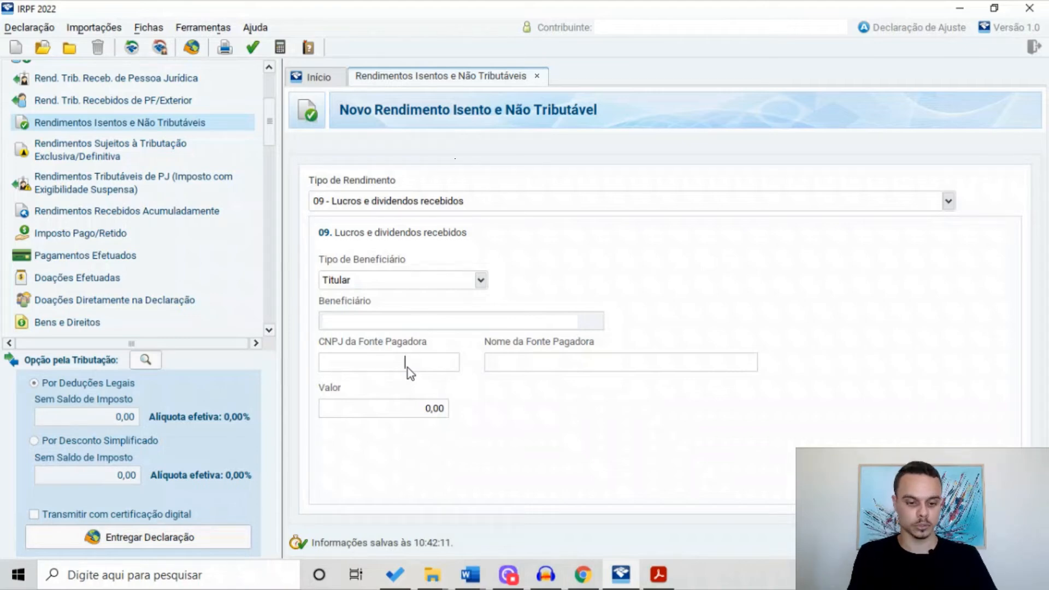
left_click(504, 364)
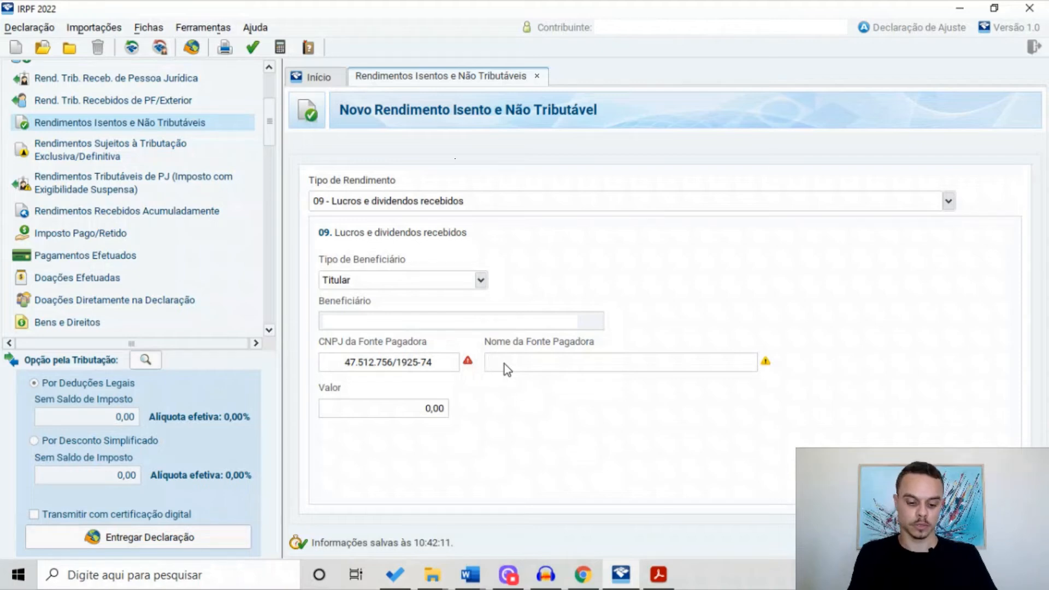
type("O CONTROLADORIA")
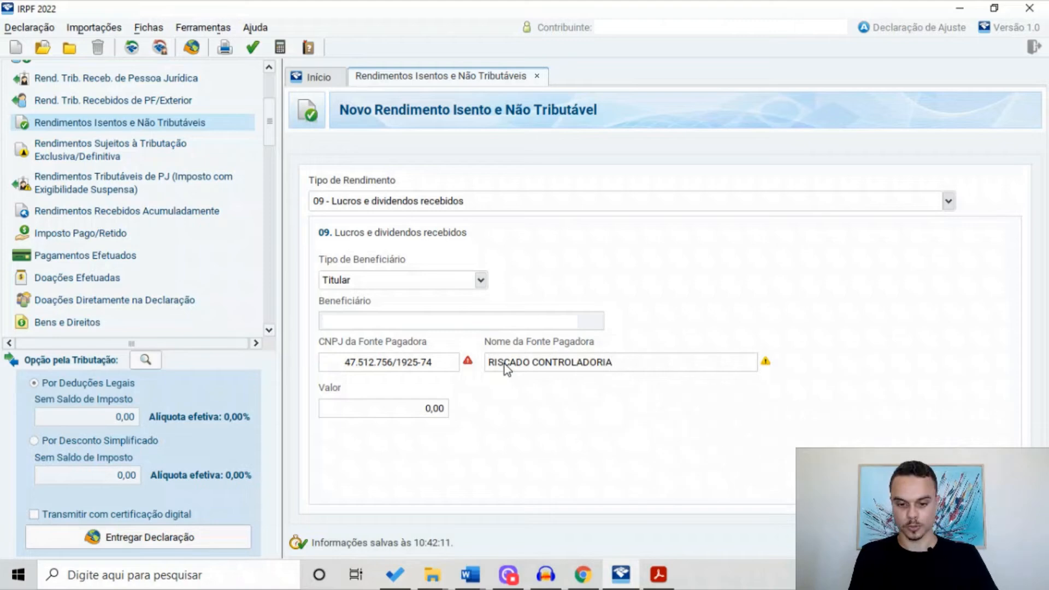
Set the dividend value to 100,00 and save the income entry
left_click(443, 408)
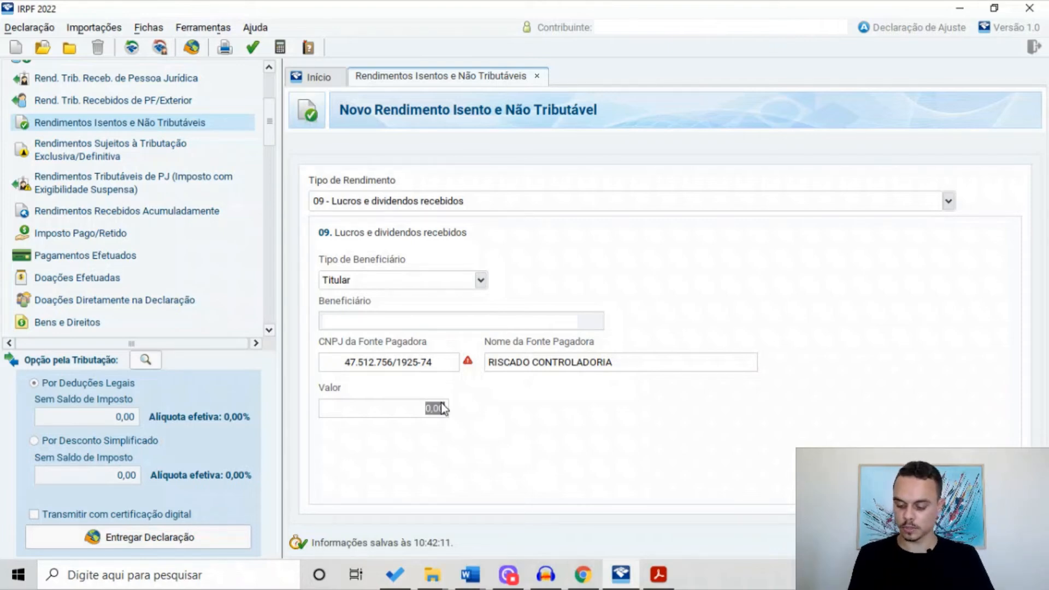
type("100")
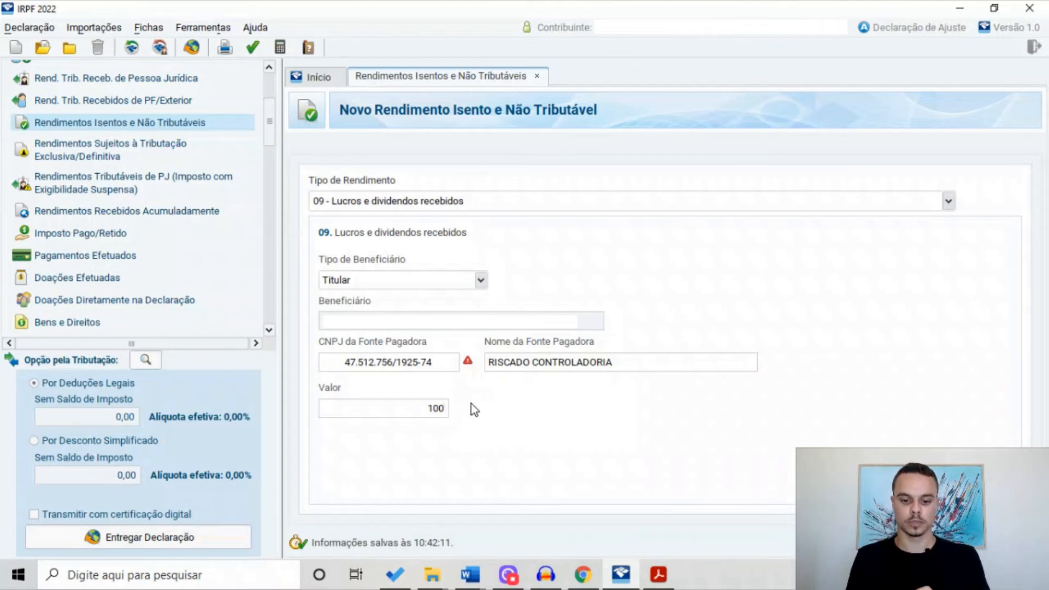
key("Tab")
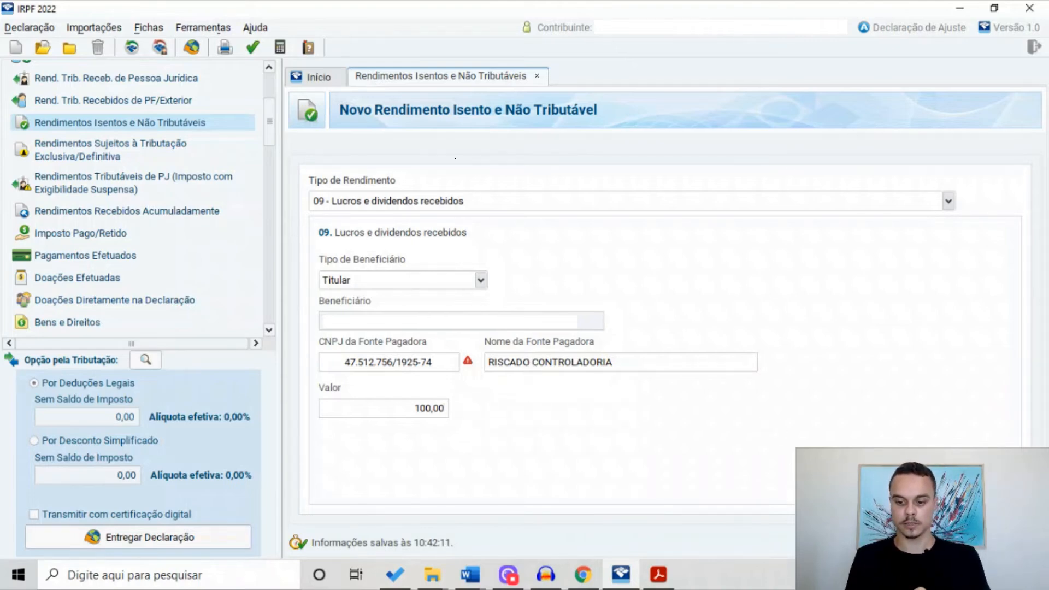
left_click(941, 543)
left_click(727, 242)
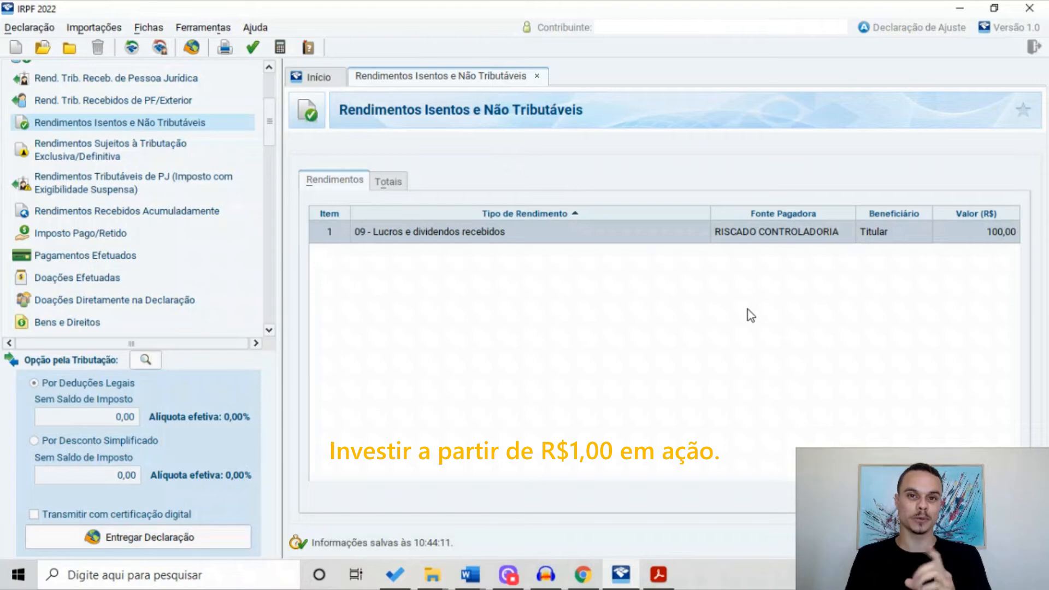
Return to the Bens e Direitos list
left_click(88, 322)
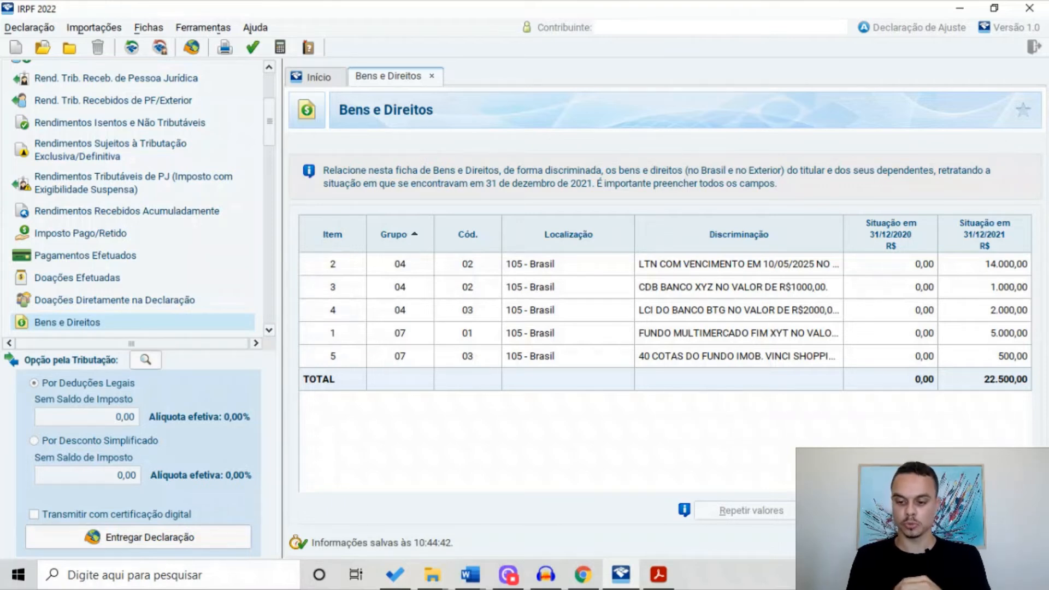
Create a new asset in group 03 - Participações Societárias, code 01 - Ações, and begin its CNPJ
left_click(826, 510)
left_click(665, 235)
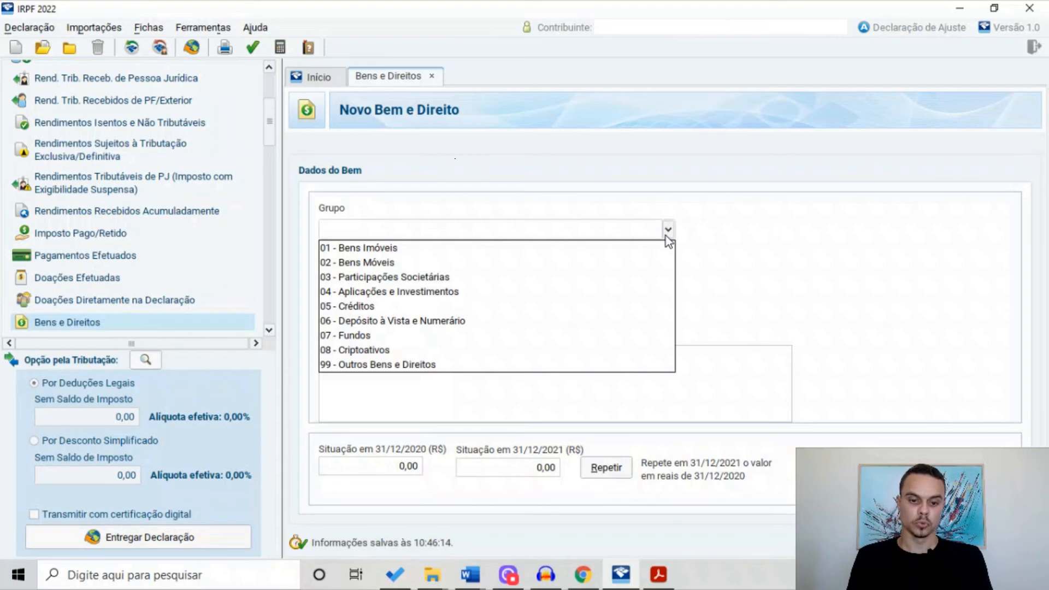
left_click(545, 279)
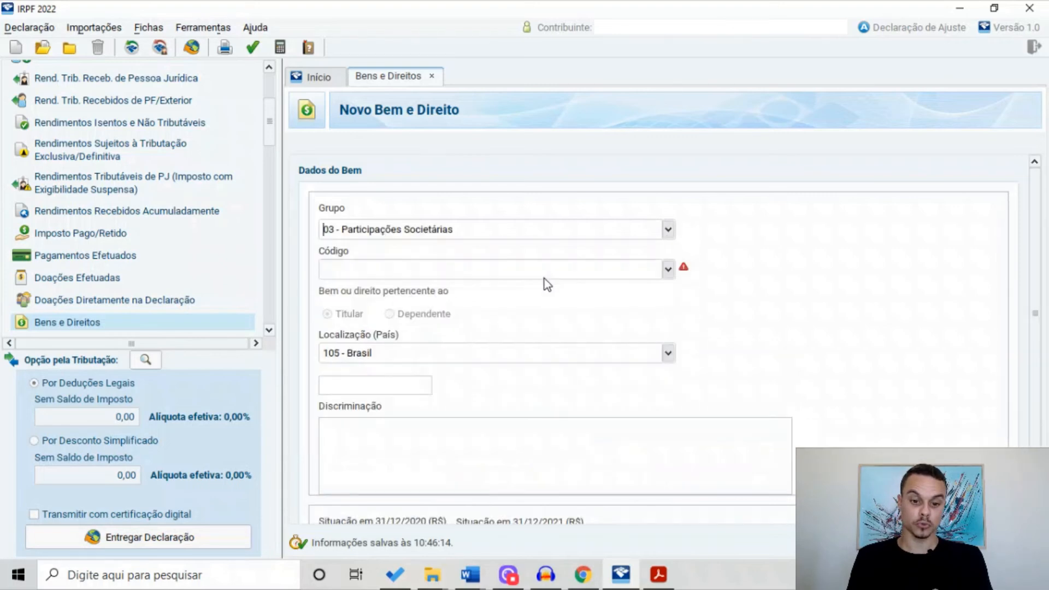
left_click(669, 269)
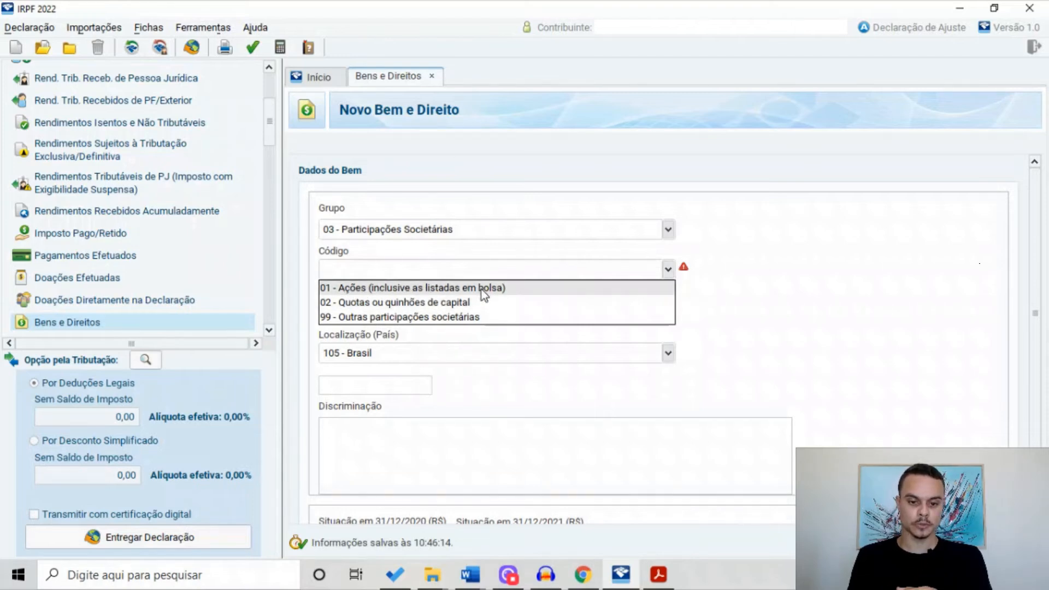
left_click(504, 289)
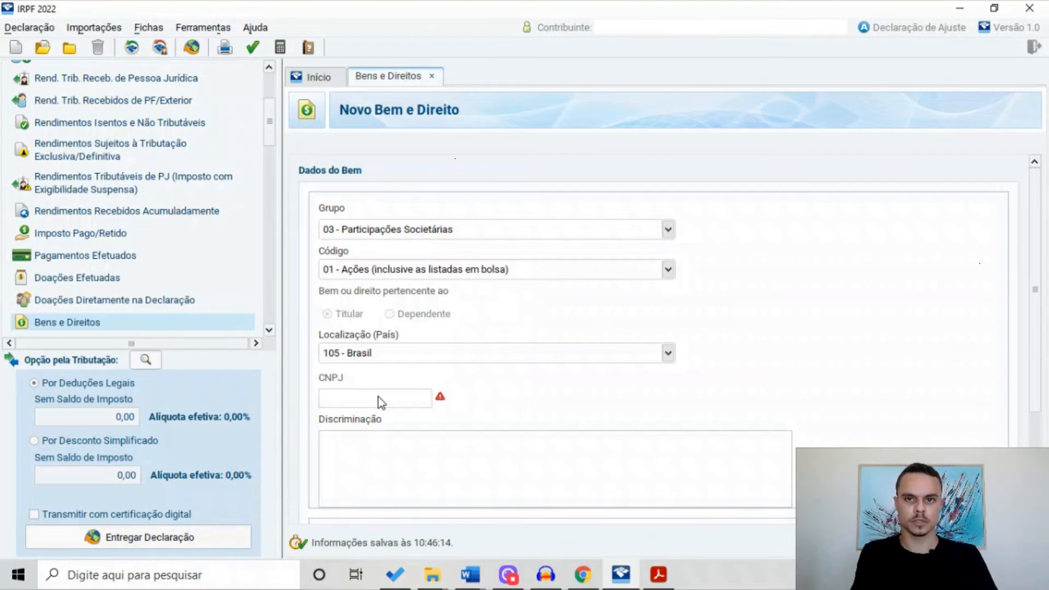
type("460524")
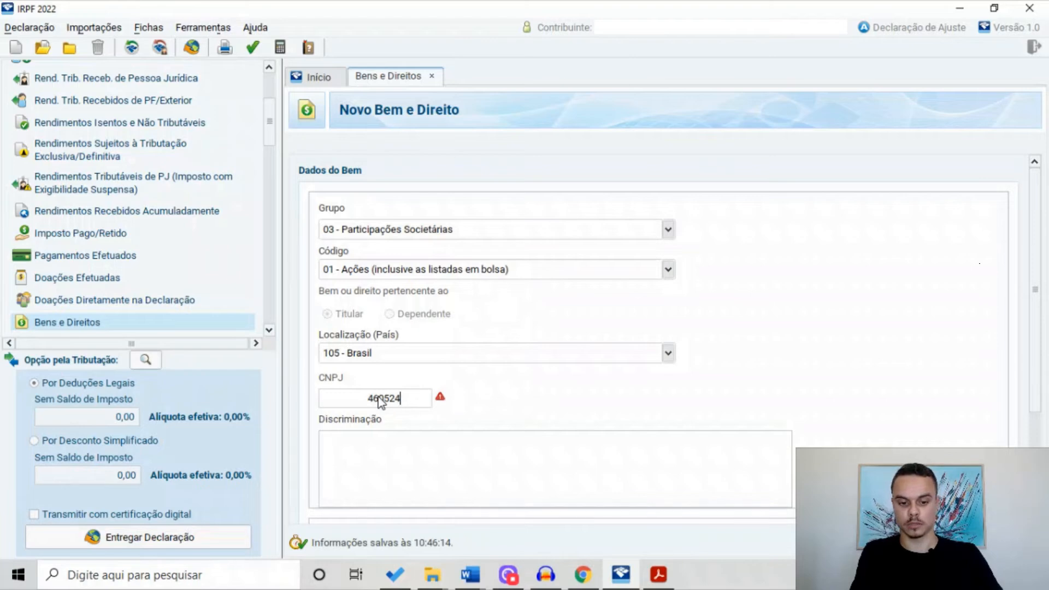
scroll(675, 407, "down", 1)
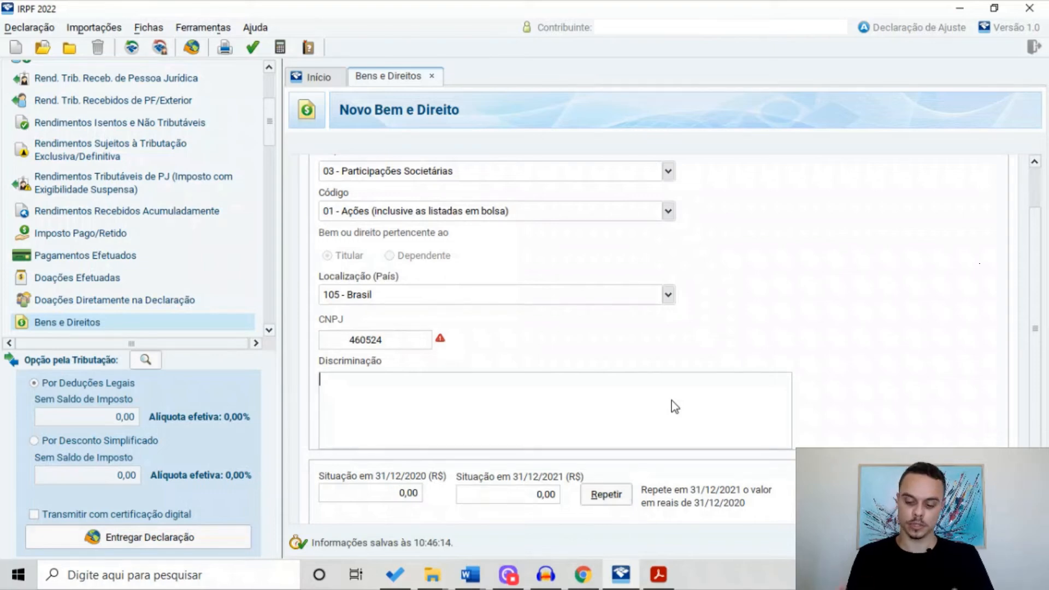
Describe the asset as '200 AÇÕES DE AMBEV S.A. CÓDIGO DE NEGOCIAÇÃO ABEV3. CUSTO TOTAL R$2000,00'
type("1")
key("BackSpace")
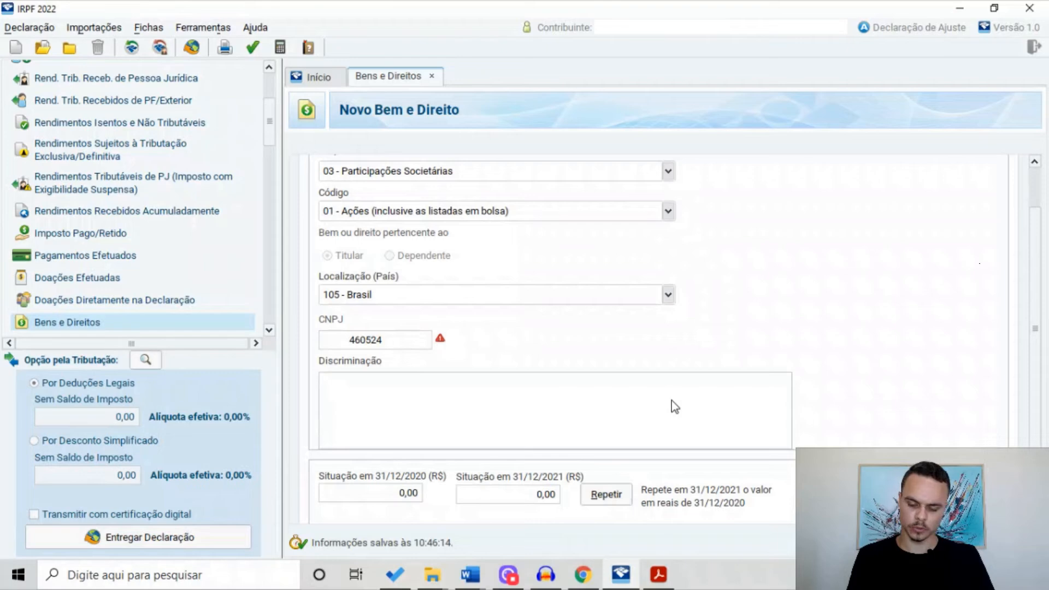
type("200")
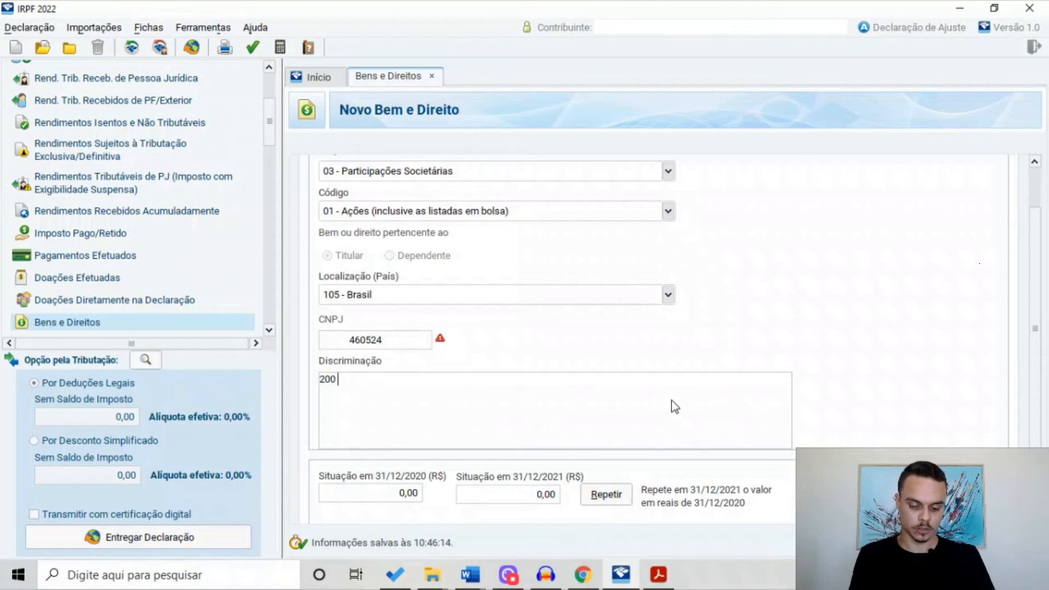
type(" AÇÕES DE AMBEV")
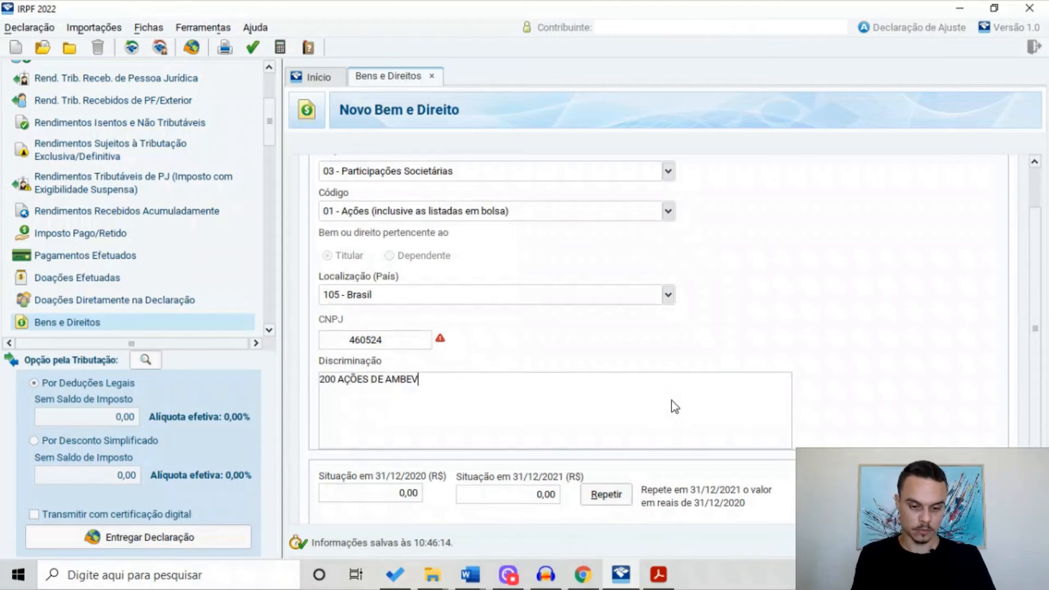
type(" S.A")
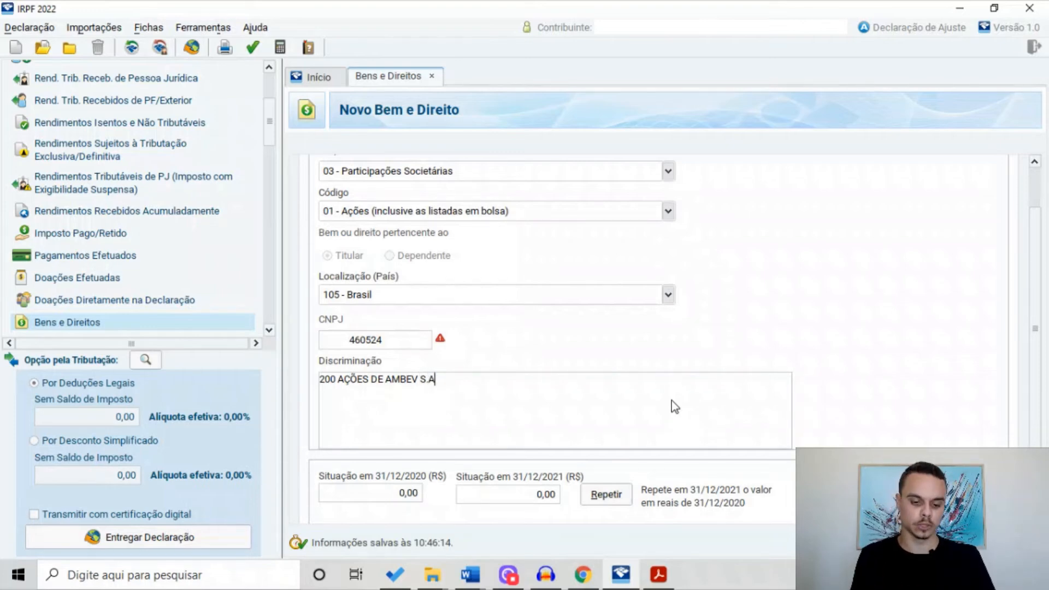
type(". CÓDIGO DE ")
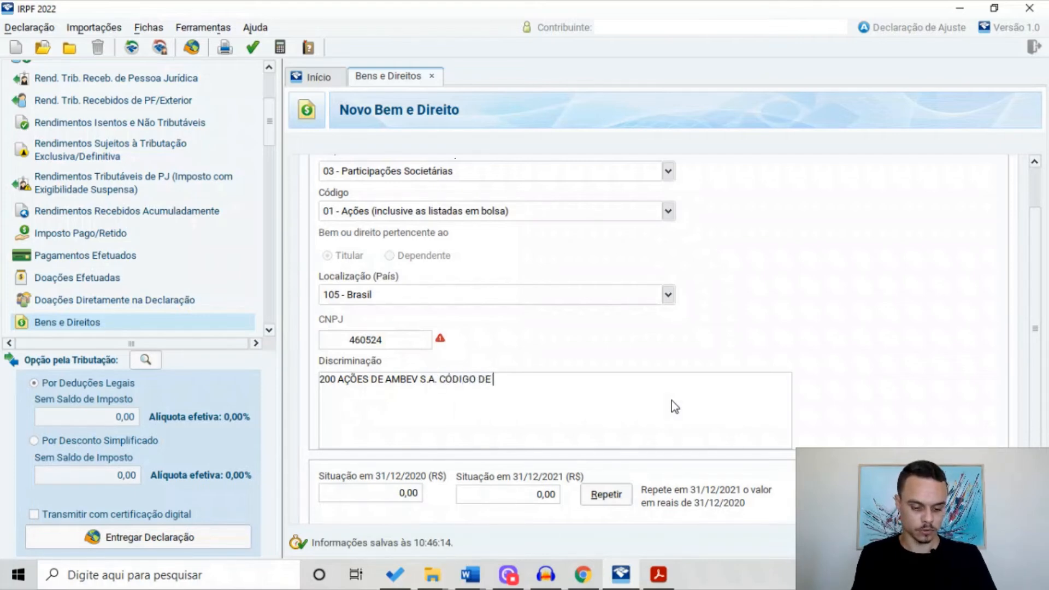
type("NEGOCIAÇÃO ABEV")
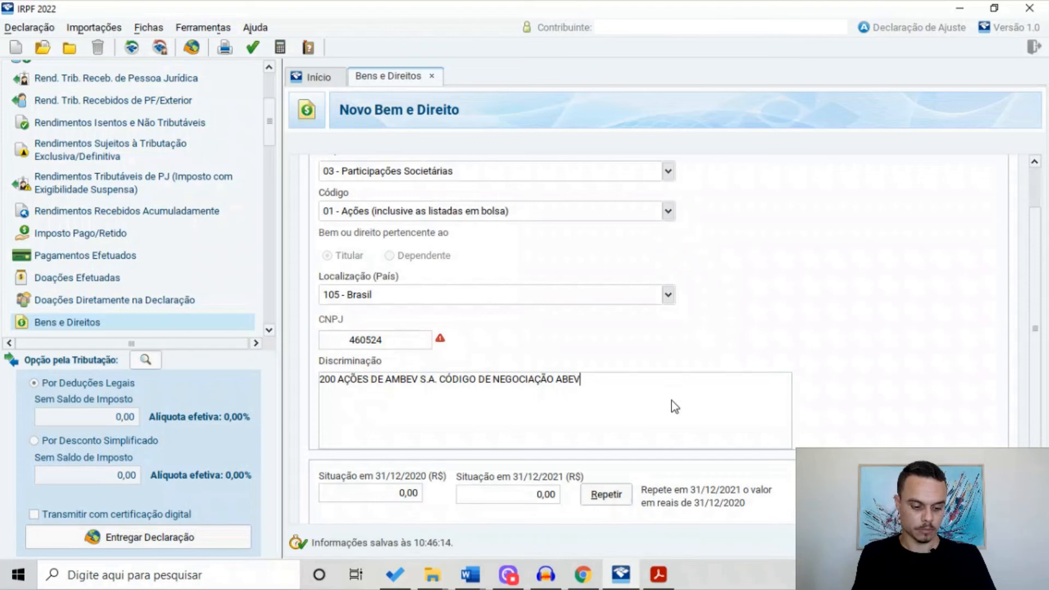
type("3. CU")
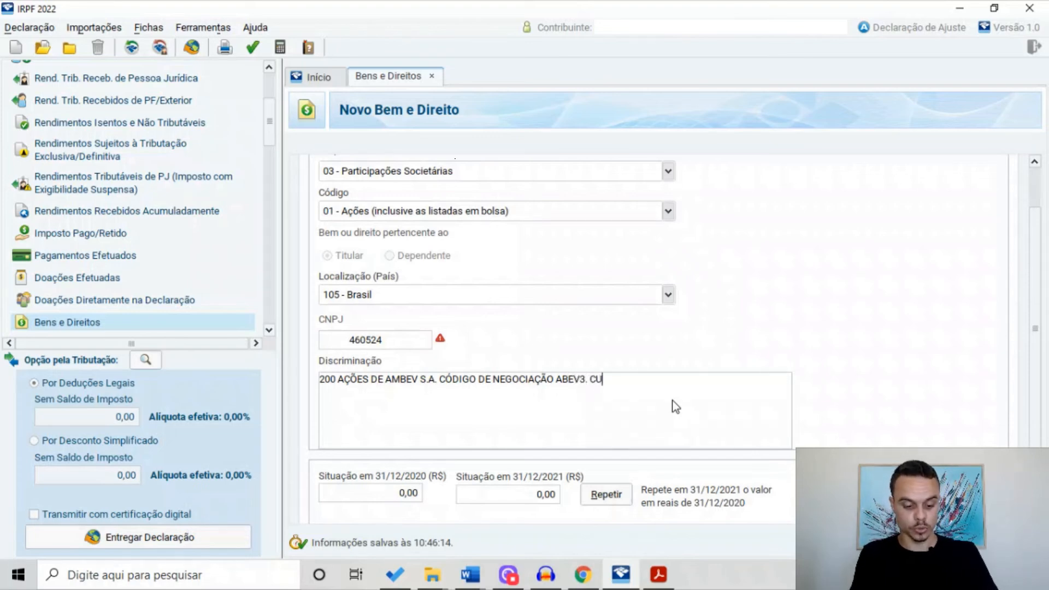
type("STO TOTAL")
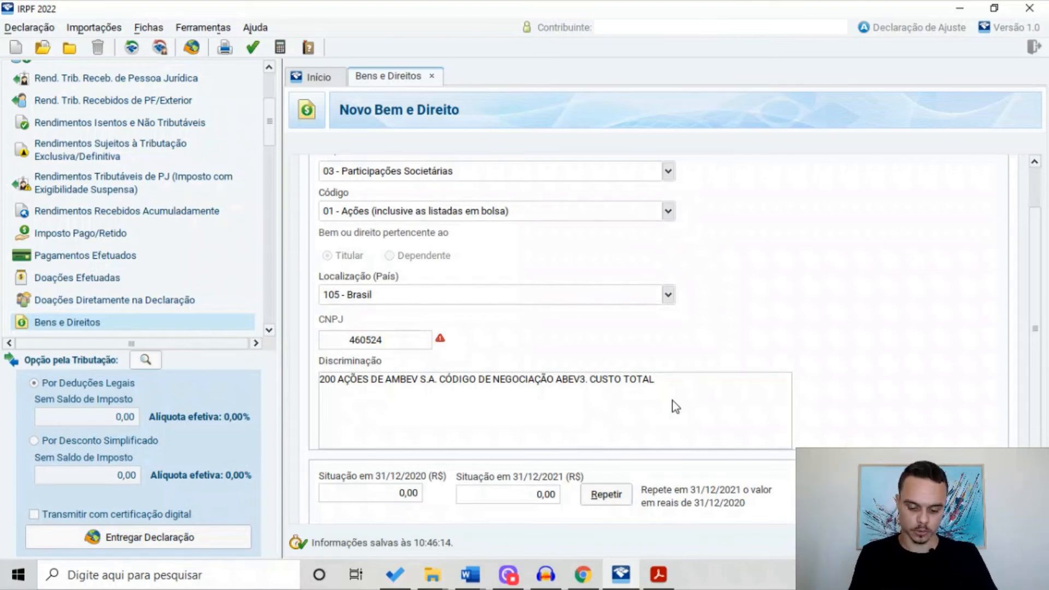
type(" R")
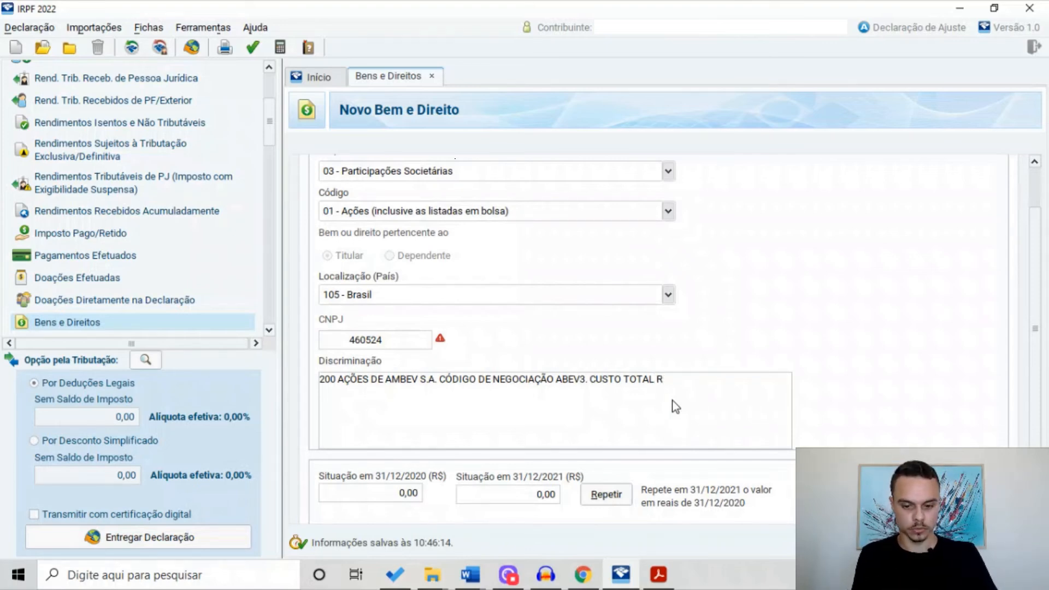
type("$")
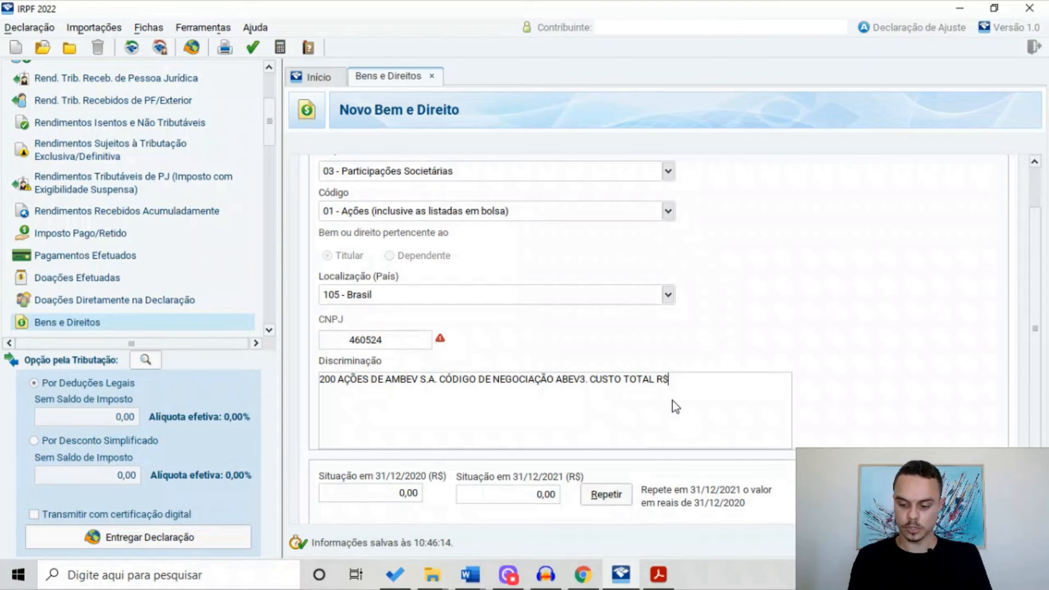
type("2000,00")
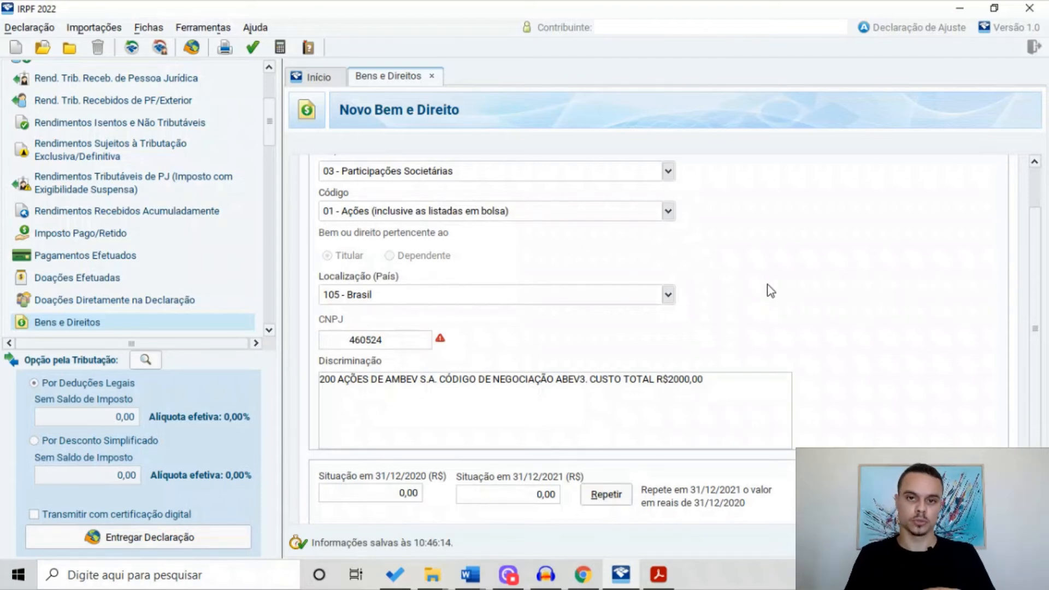
scroll(519, 193, "up", 1)
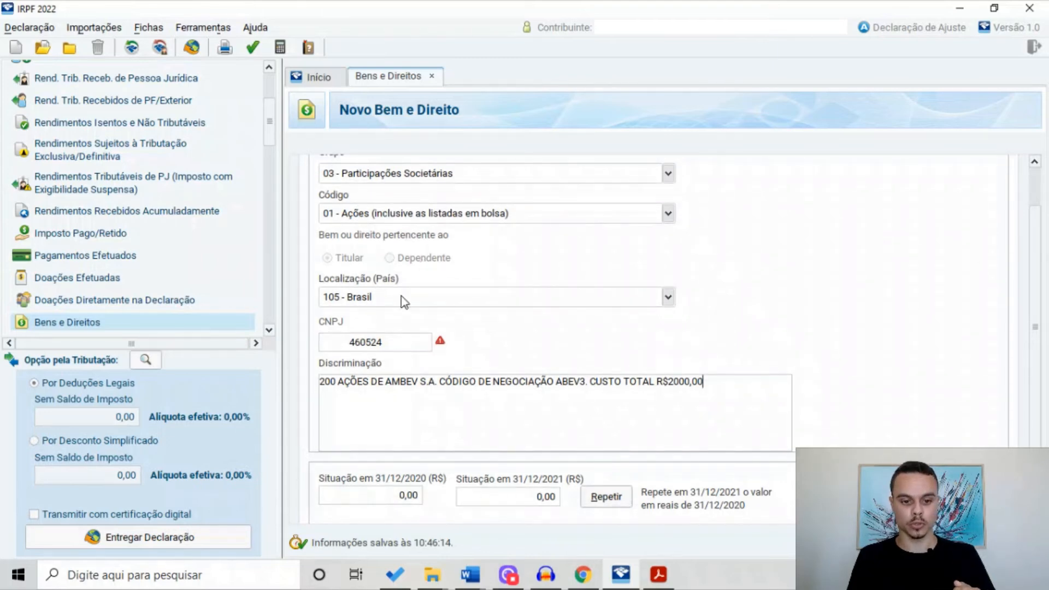
scroll(391, 322, "down", 1)
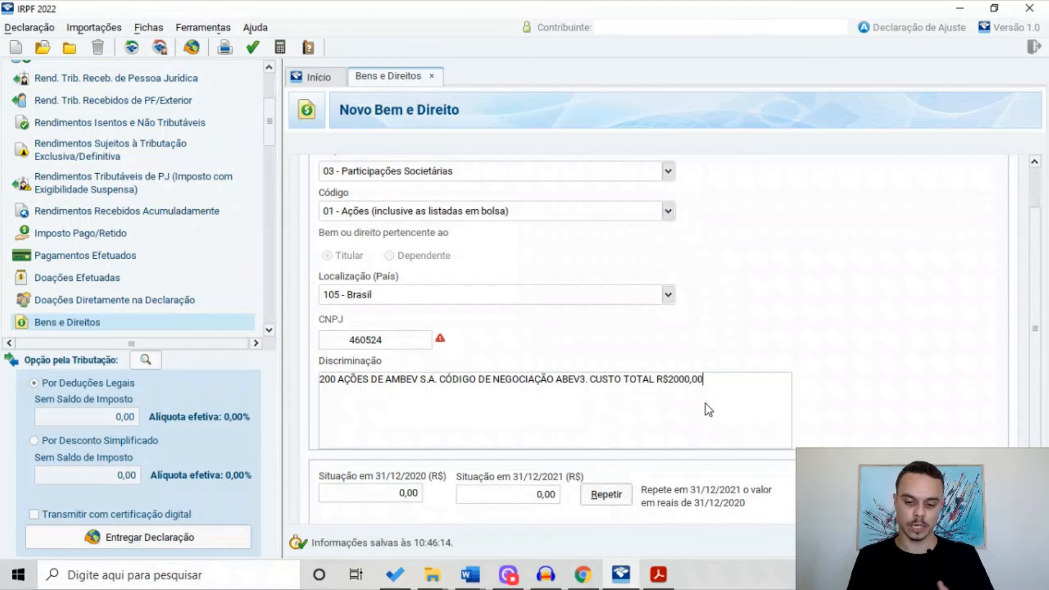
Set the Ambev shares' 31/12/2021 value to 2.000,00
left_click(540, 495)
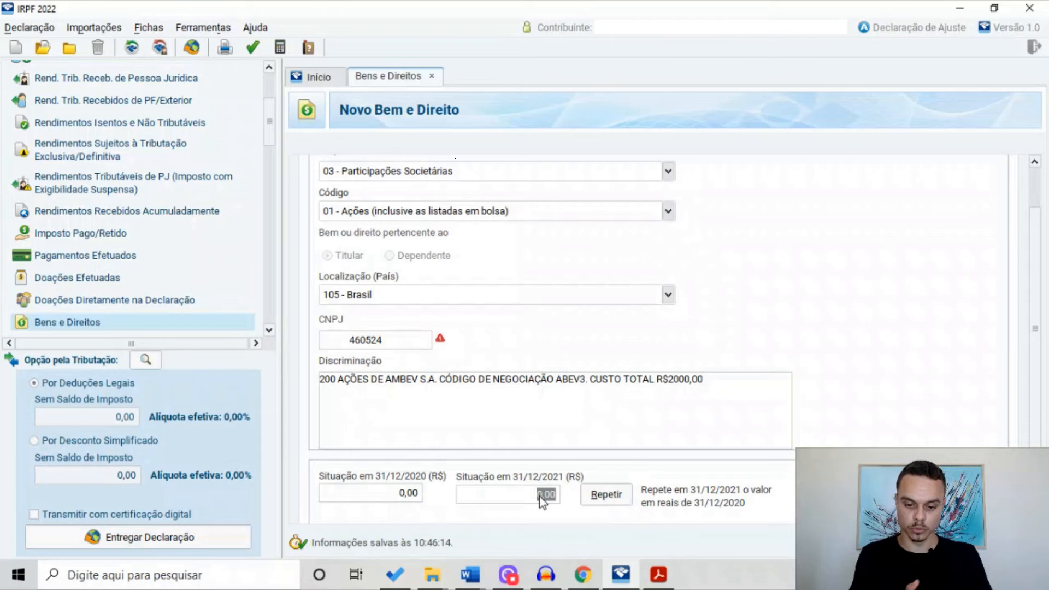
type("2000")
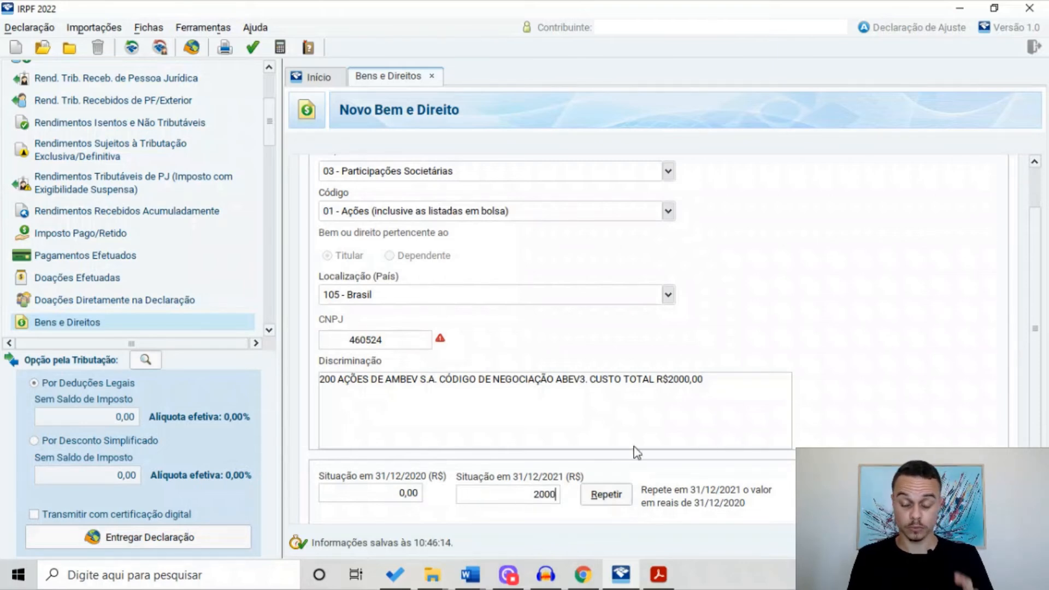
scroll(895, 404, "down", 1)
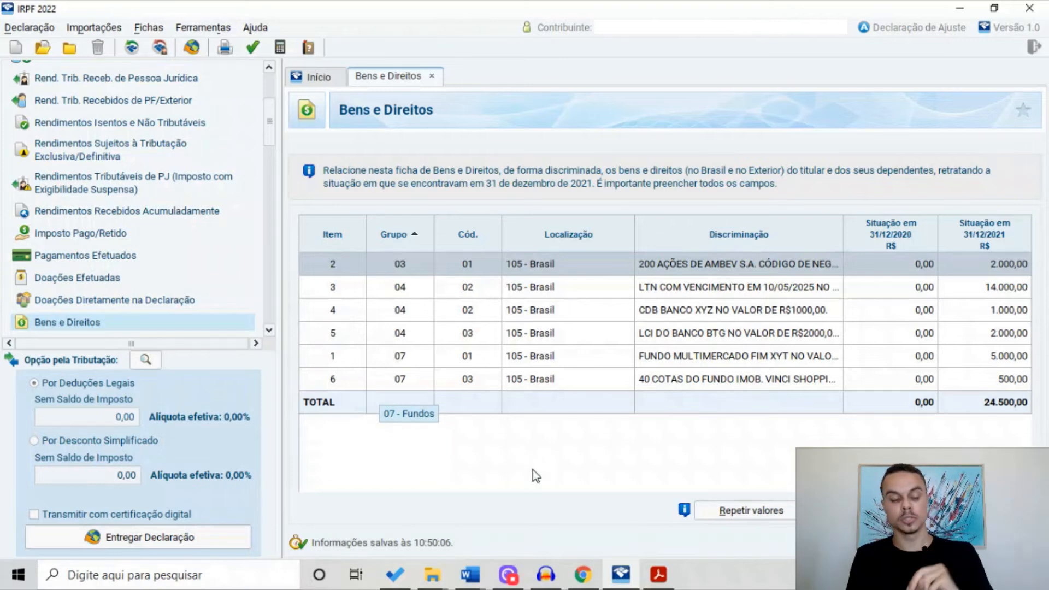
scroll(241, 263, "up", 2)
scroll(241, 267, "up", 2)
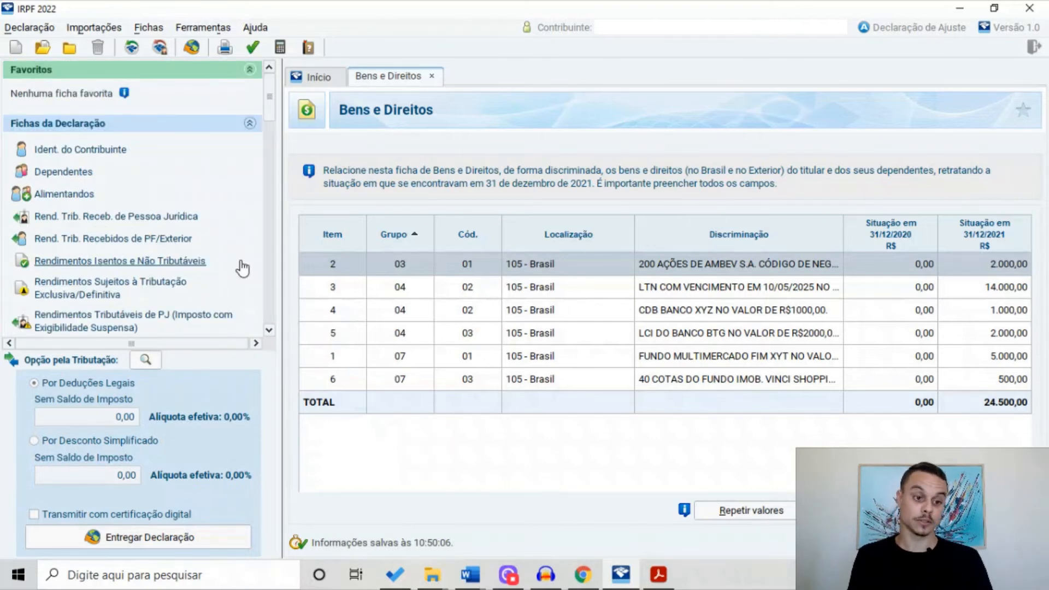
scroll(211, 247, "down", 1)
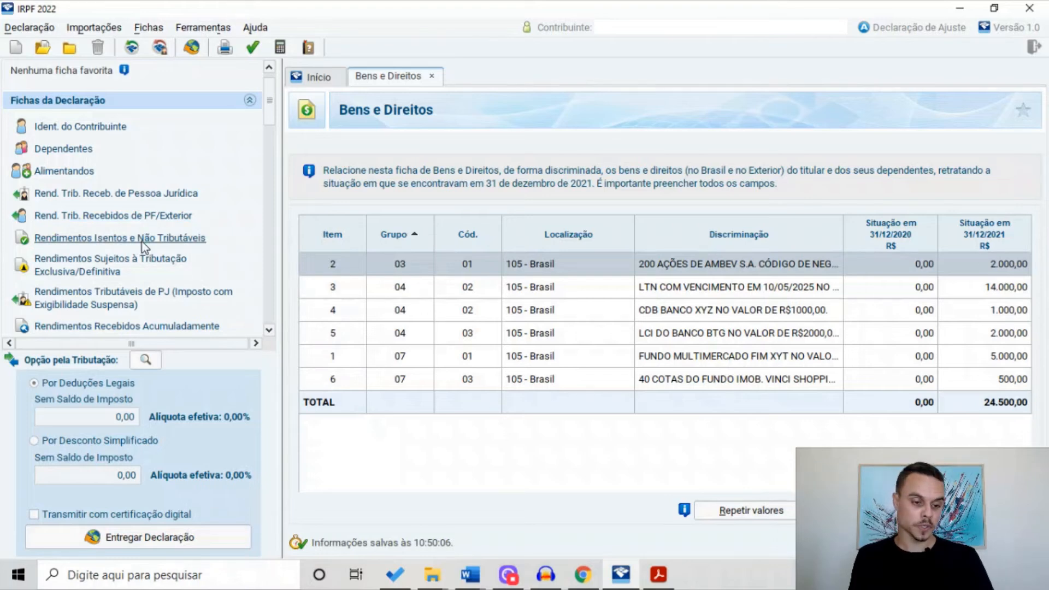
Start a blank new entry under Rendimentos Isentos e Não Tributáveis
left_click(142, 241)
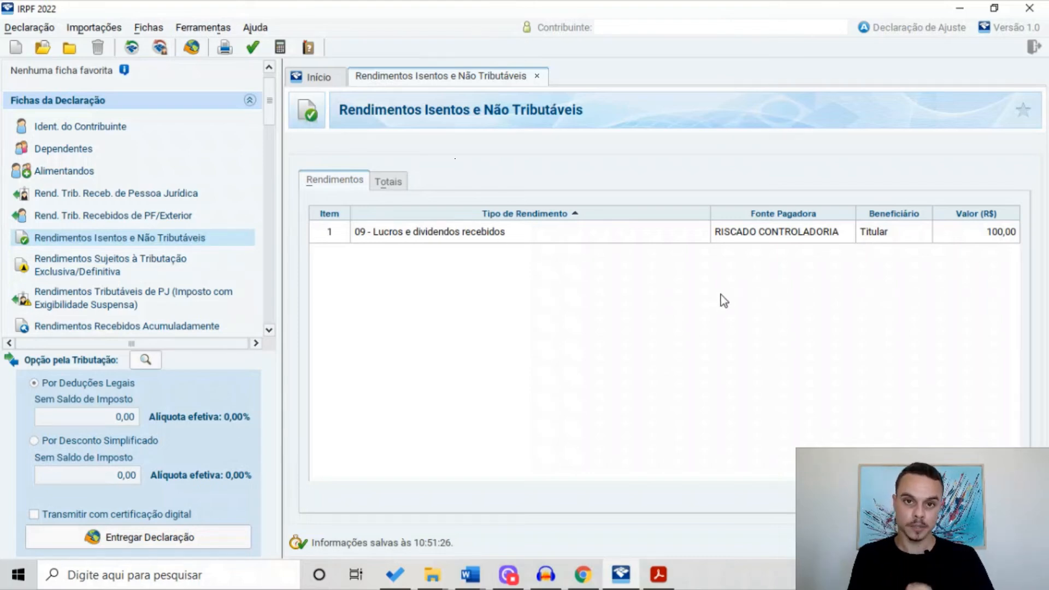
left_click(858, 497)
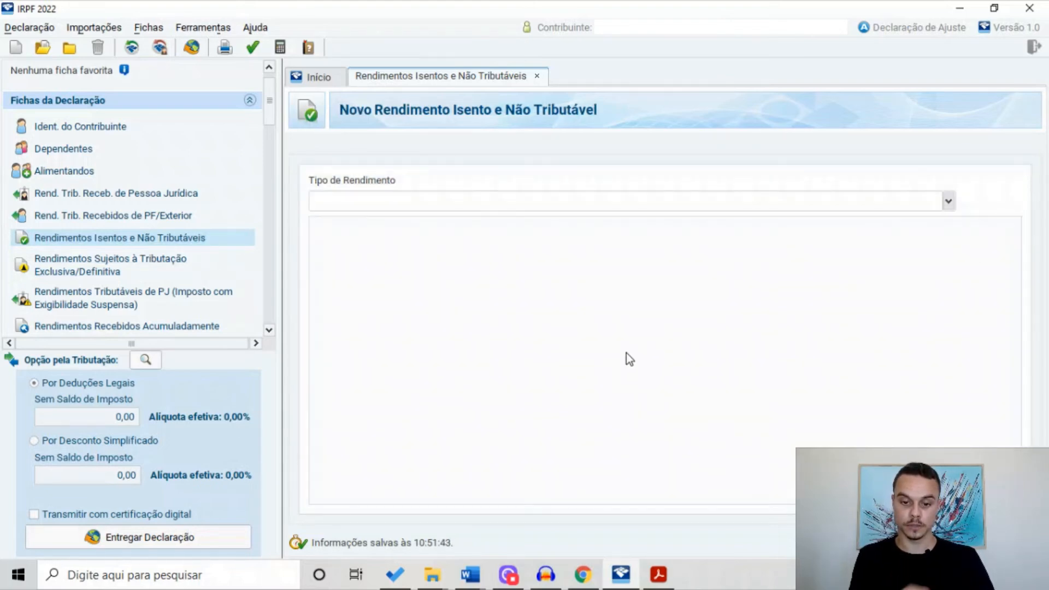
Record a 50,00 type 09 dividend from AMBEV S.A and save it
left_click(949, 202)
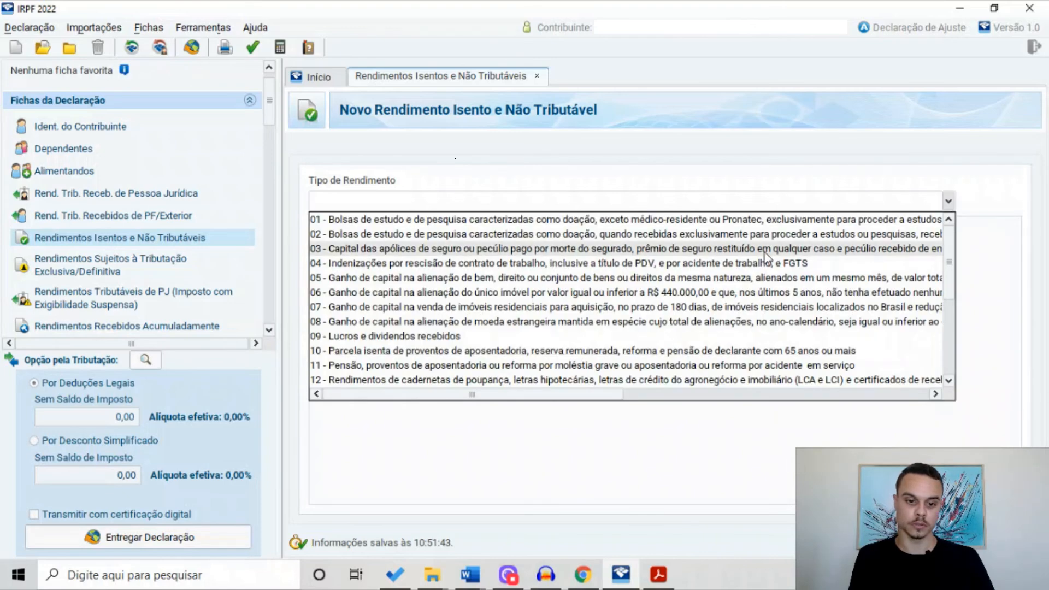
left_click(519, 334)
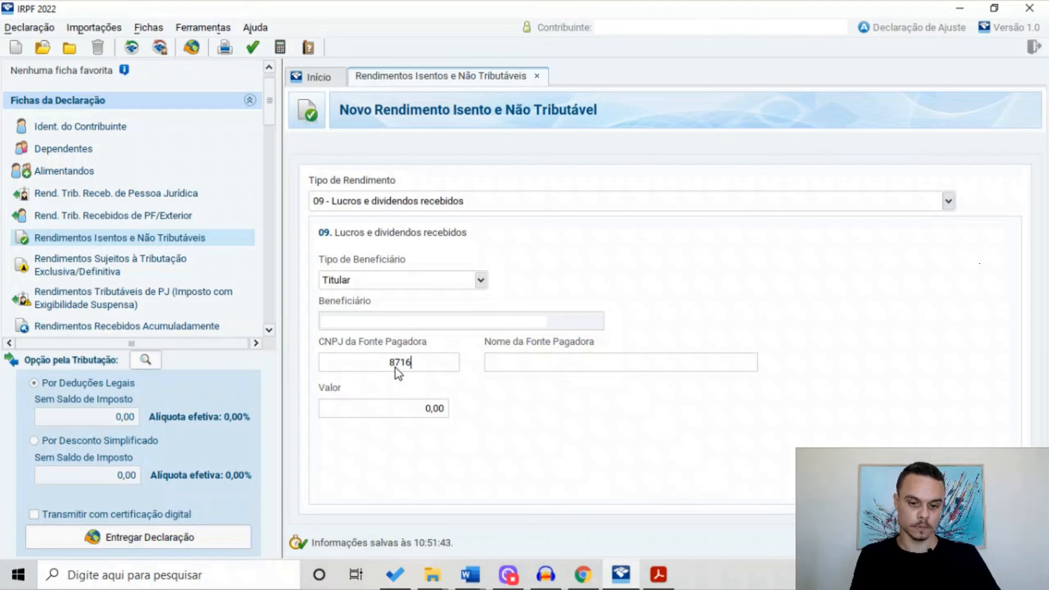
left_click(562, 366)
type("AMB")
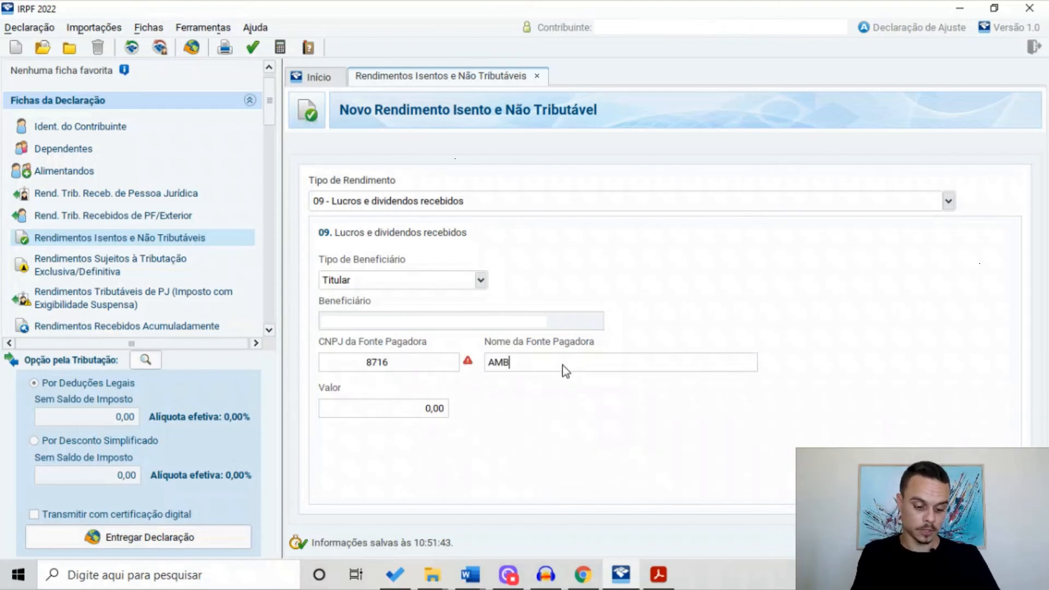
type("EV S.A")
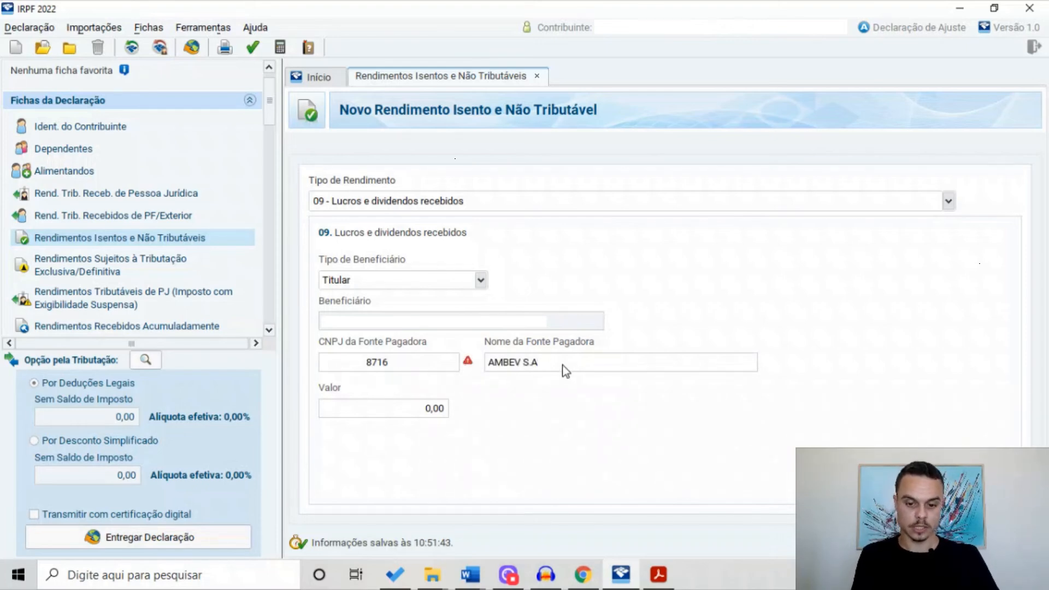
left_click(441, 407)
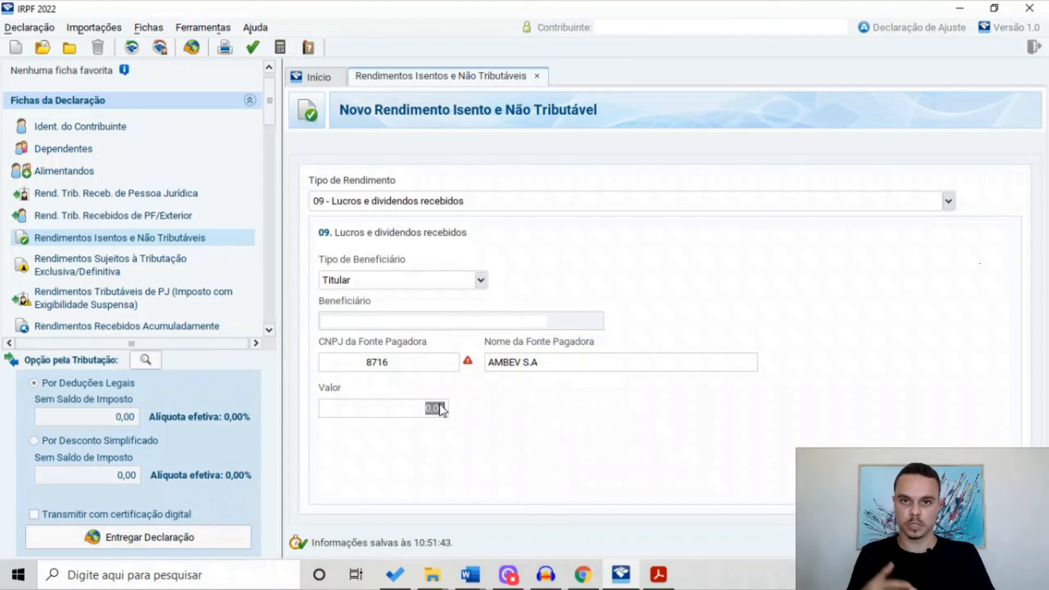
type("50")
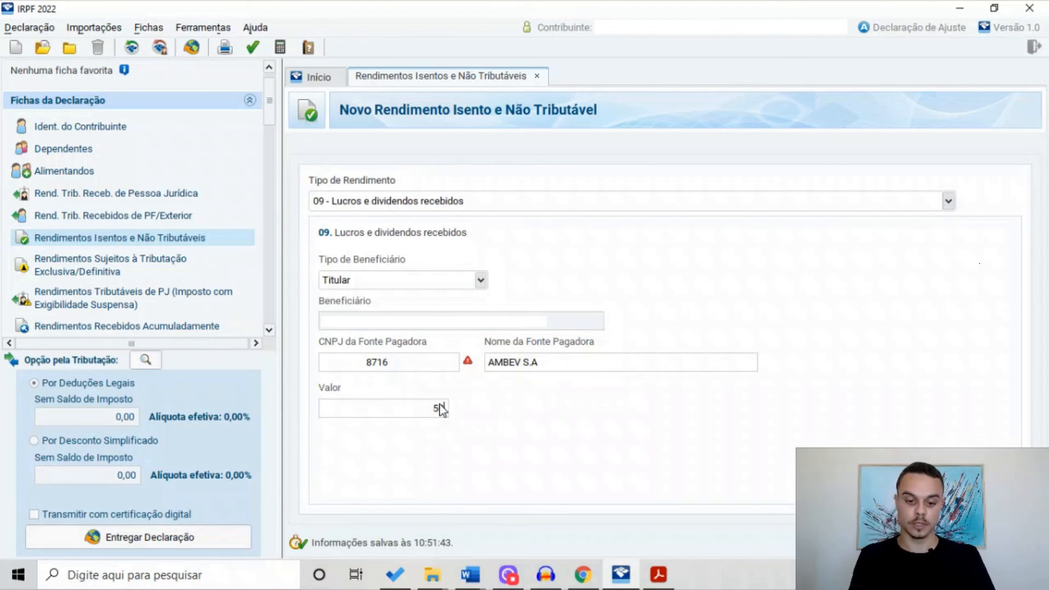
key("Return")
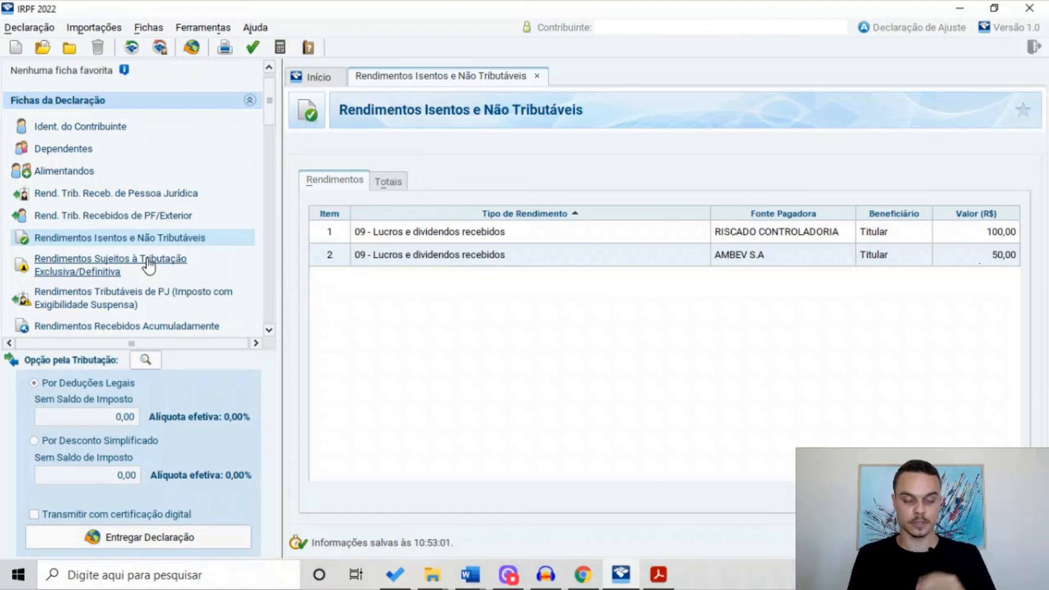
Start a new exclusive-taxation income of type 10 - Juros sobre capital próprio
left_click(149, 266)
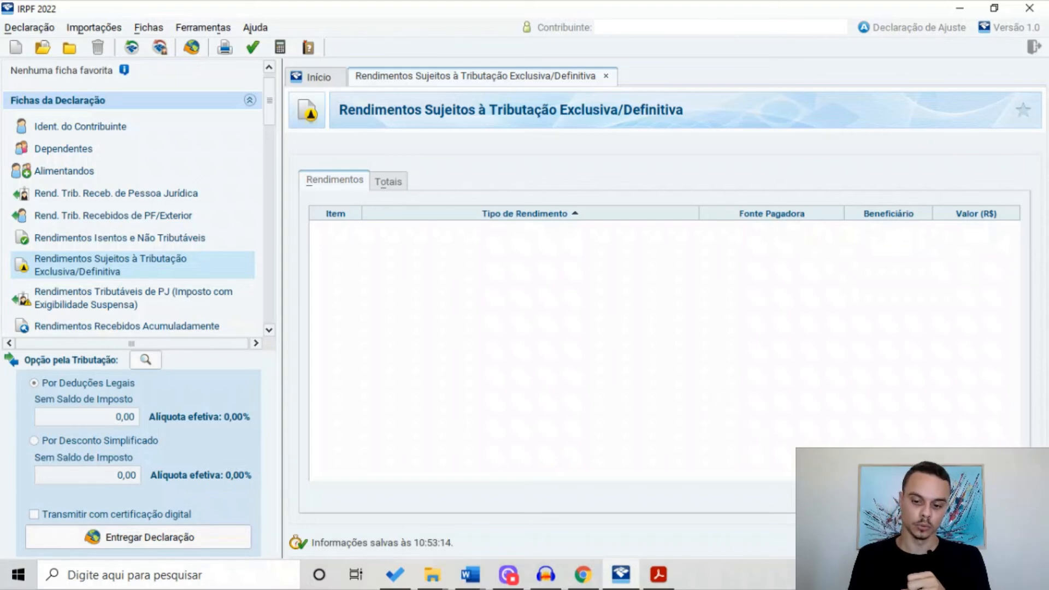
left_click(836, 497)
left_click(684, 200)
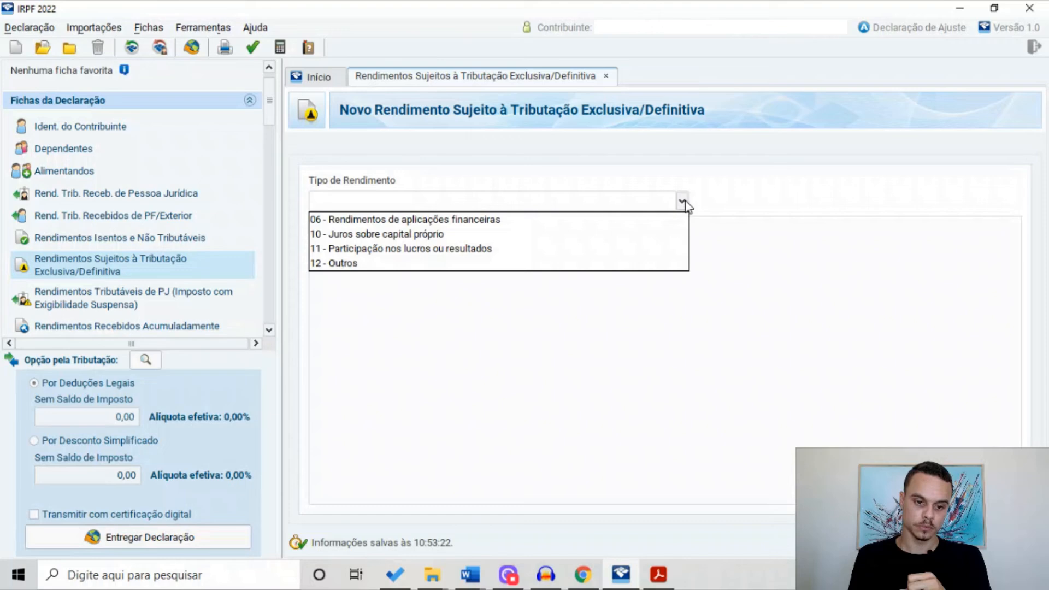
left_click(418, 237)
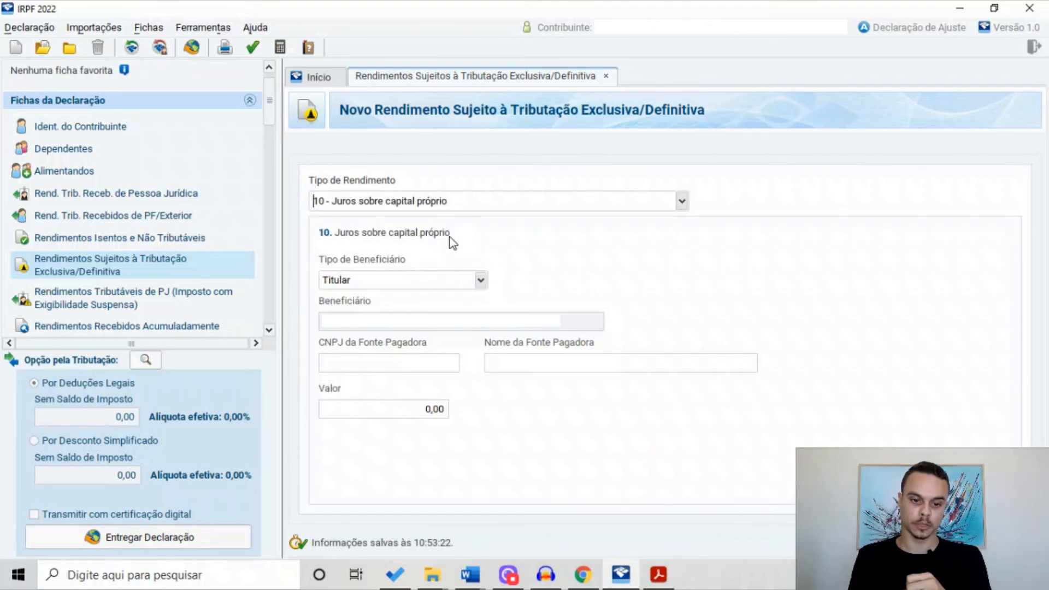
Enter AMBEV S.A with its CNPJ as payer, value 10,00, and save the entry
left_click(387, 368)
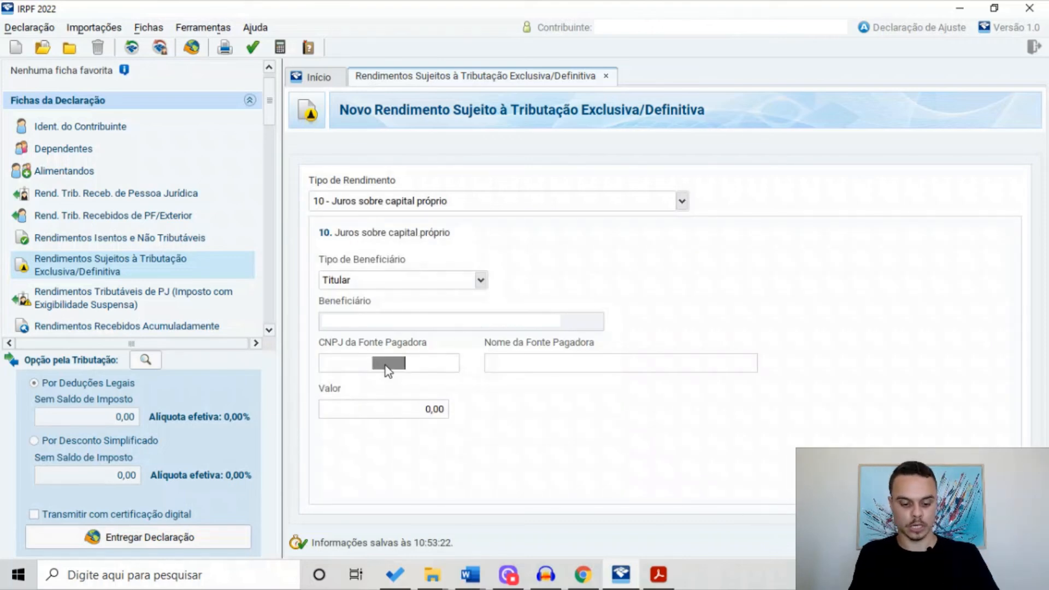
left_click(492, 363)
type("AMBEV S.A")
left_click(434, 410)
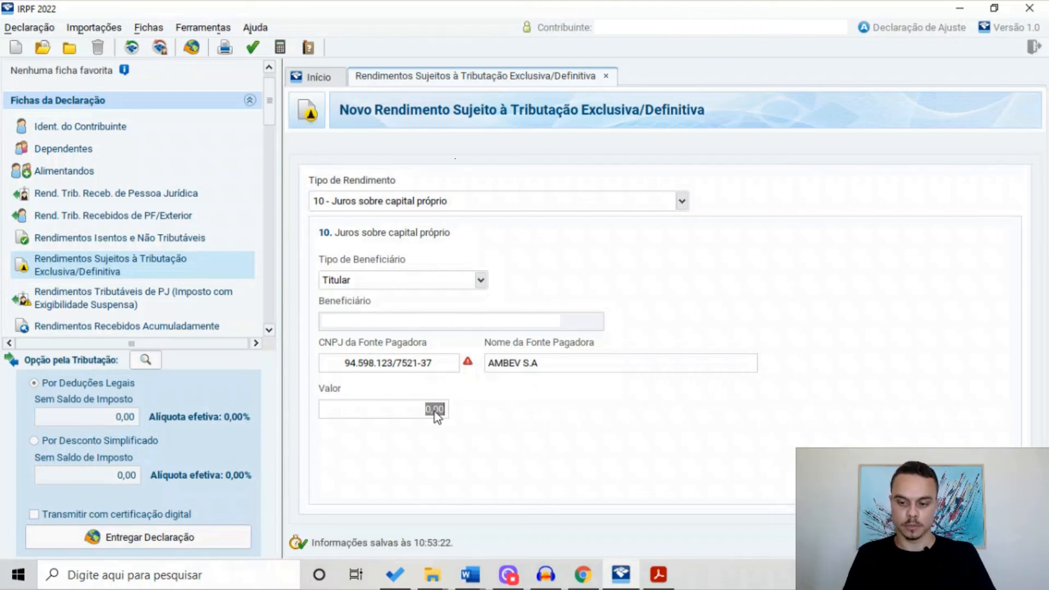
type("10")
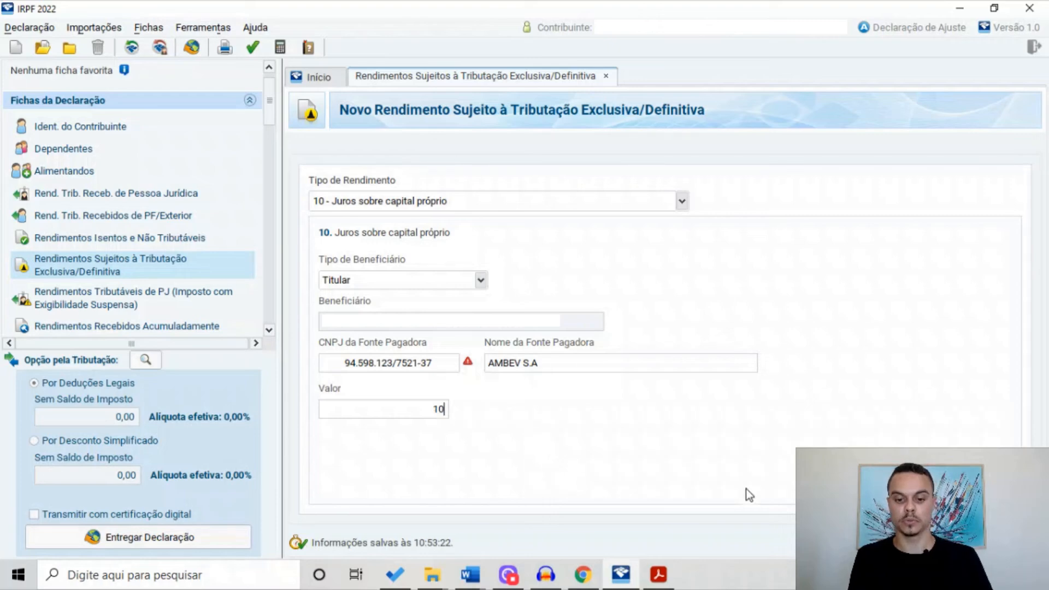
key("Tab")
left_click(794, 510)
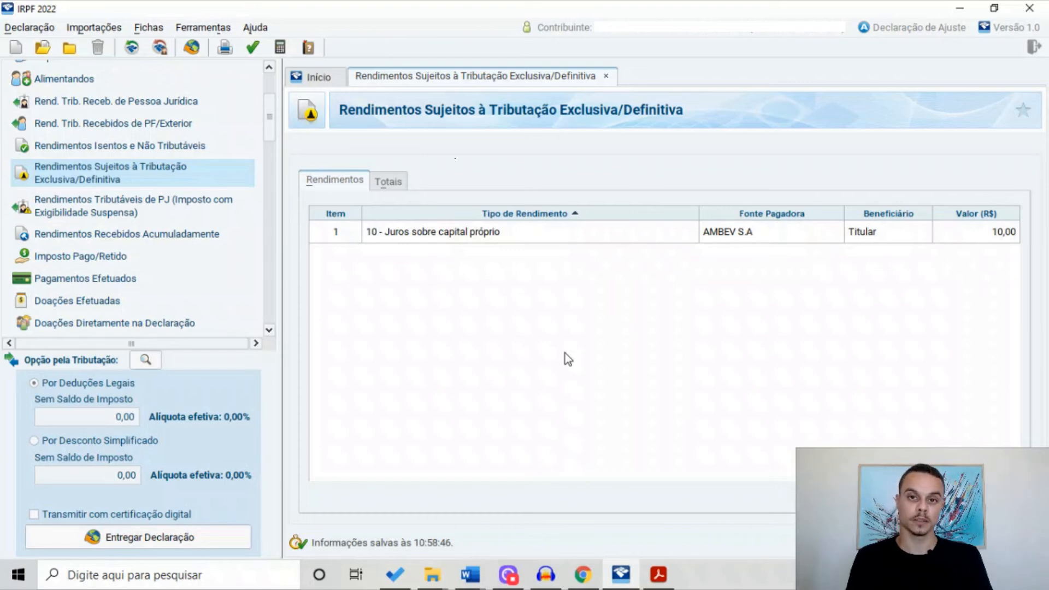
Start a new Bens e Direitos asset in group 08 - Criptoativos and browse the crypto codes
scroll(224, 238, "down", 2)
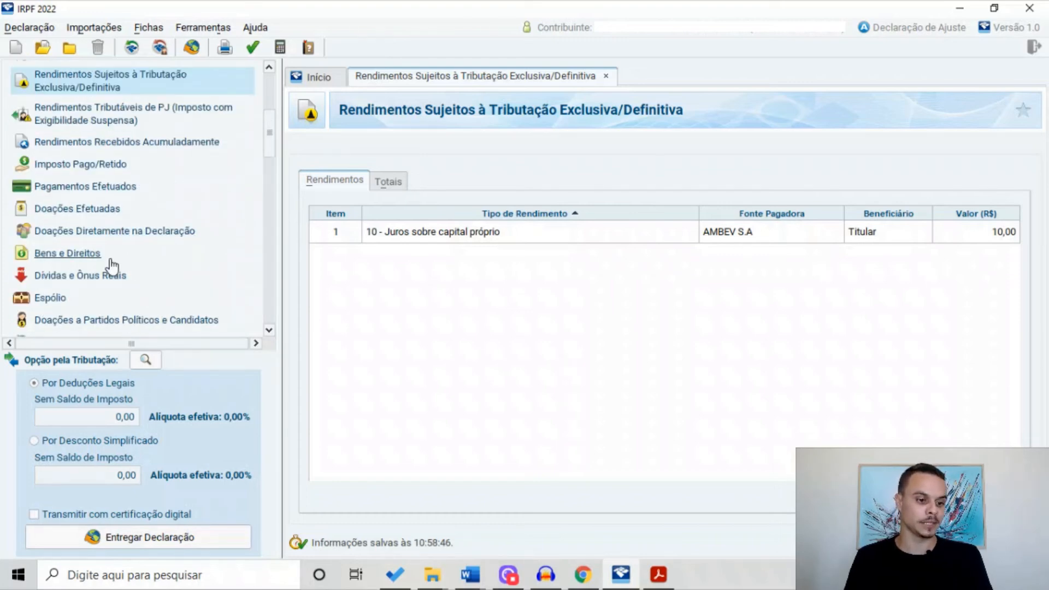
left_click(91, 255)
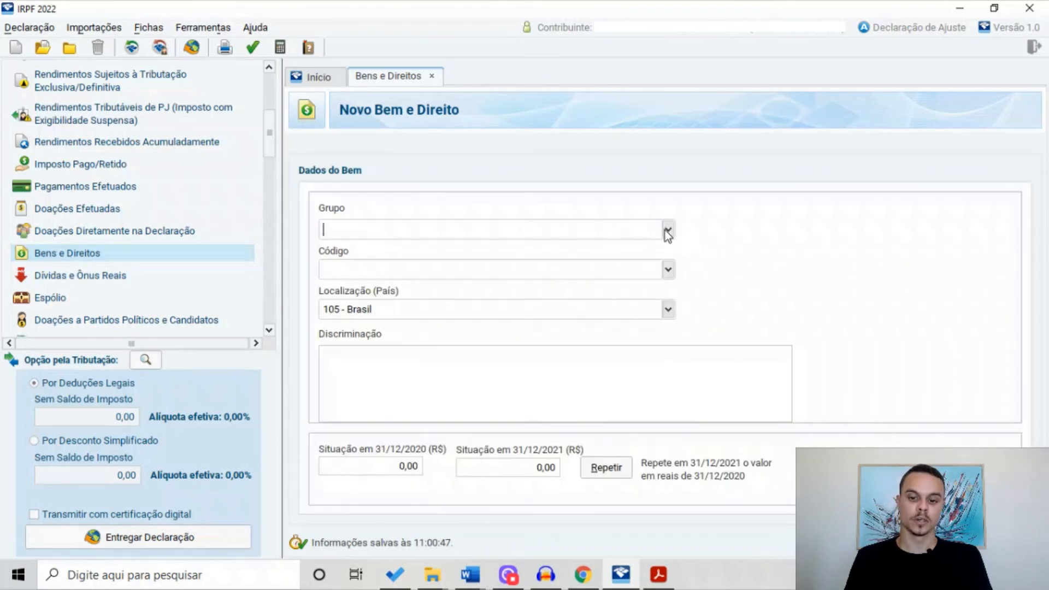
left_click(667, 230)
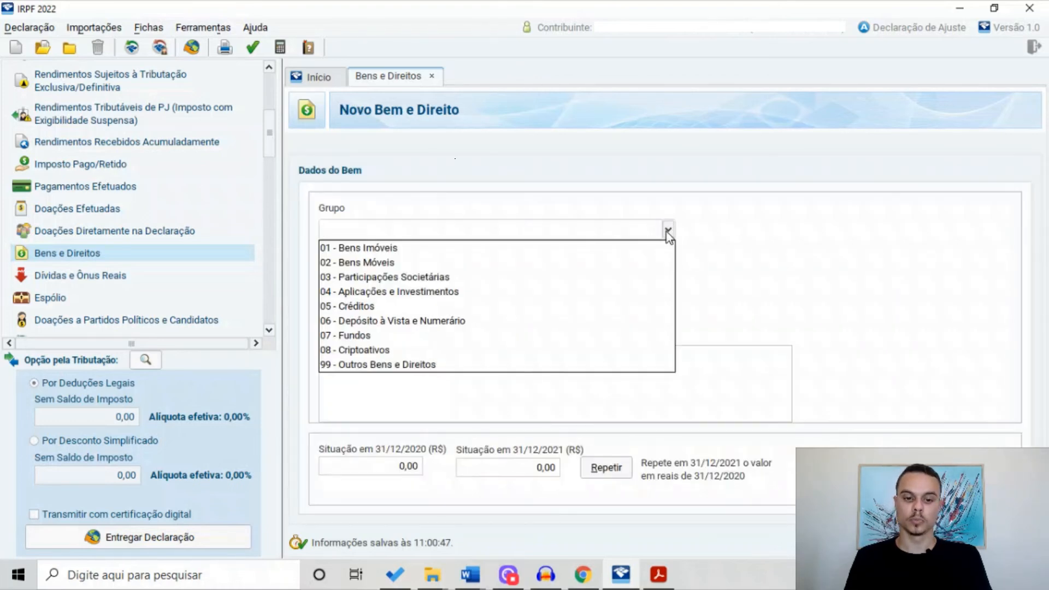
left_click(459, 350)
left_click(668, 269)
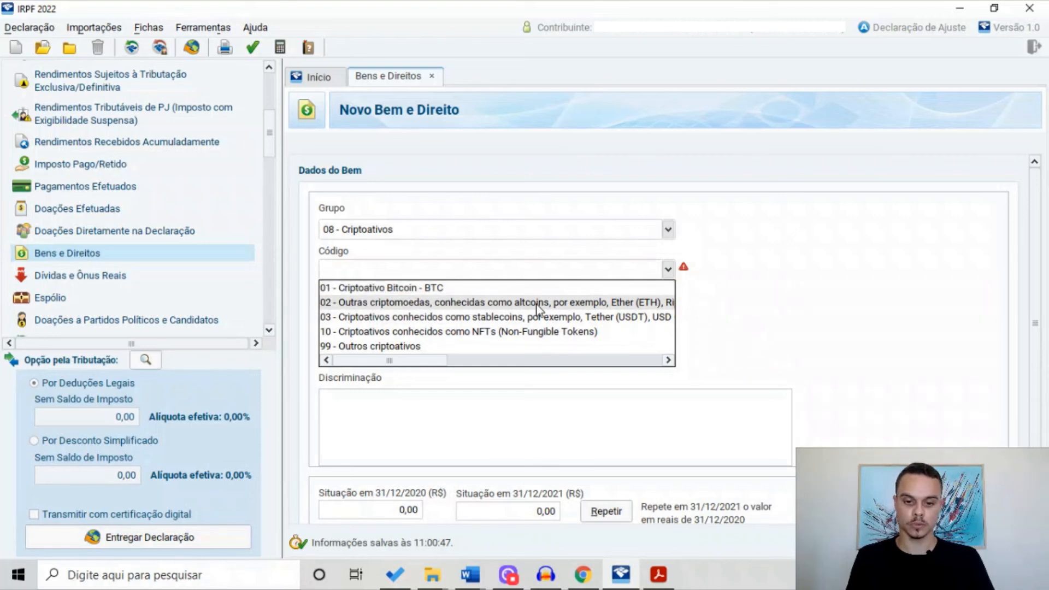
left_click_drag(437, 360, 368, 357)
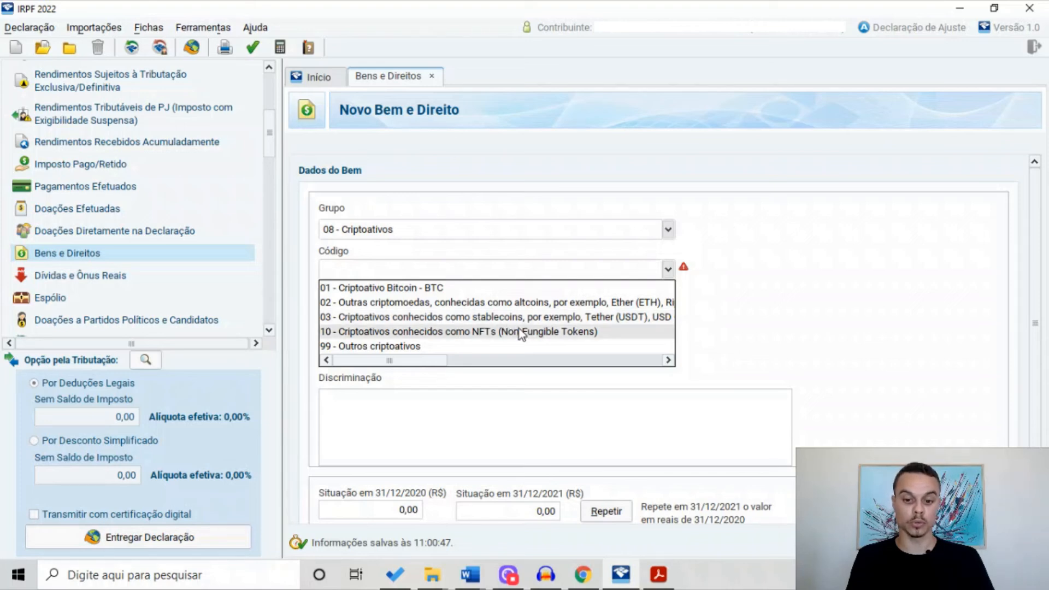
mouse_move(424, 362)
left_mouse_down()
mouse_move(620, 358)
mouse_move(409, 363)
left_mouse_up()
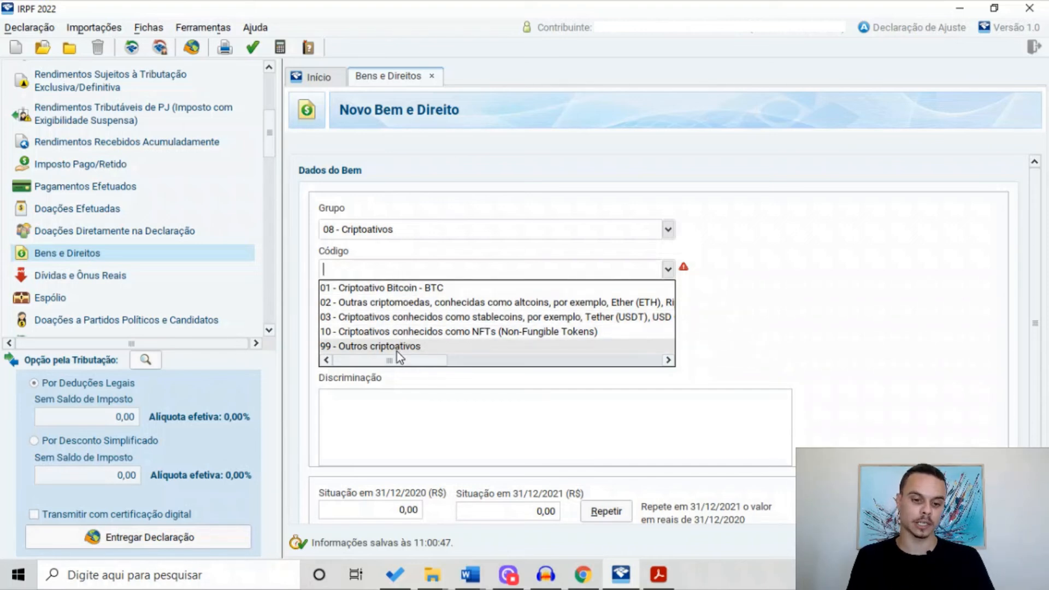
Add a code 01 Bitcoin asset, '0,01 BITCOIN (BTC)' custodied at Binance with its CNPJ, worth 10.000,00
left_click(398, 288)
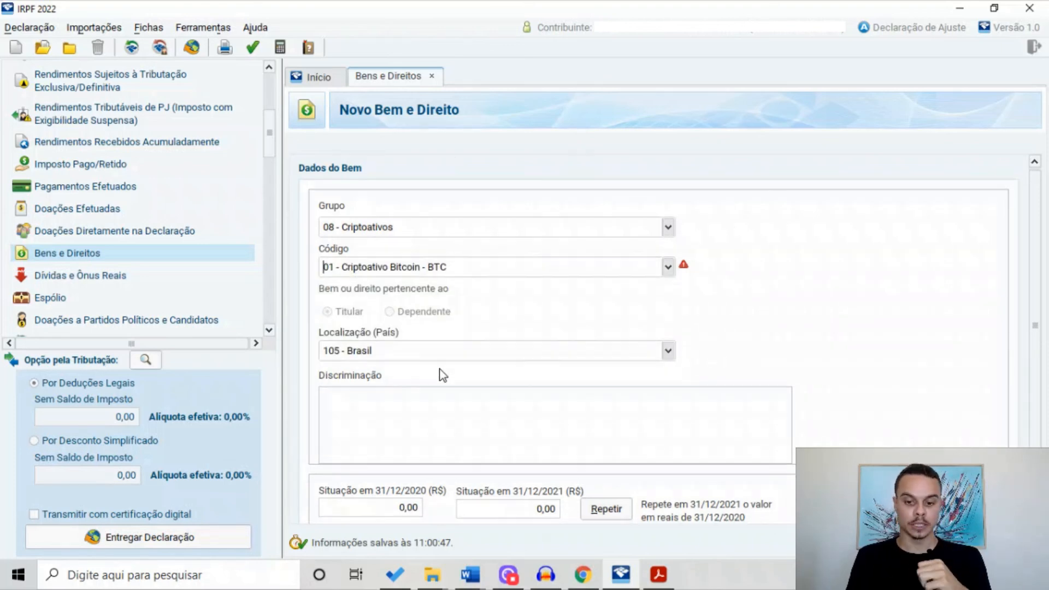
left_click(354, 402)
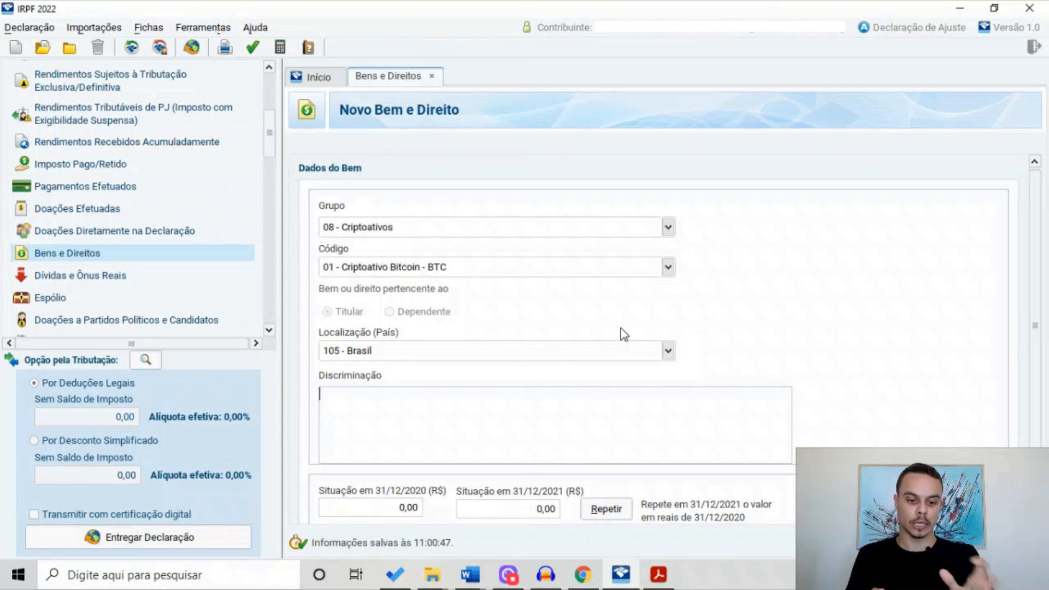
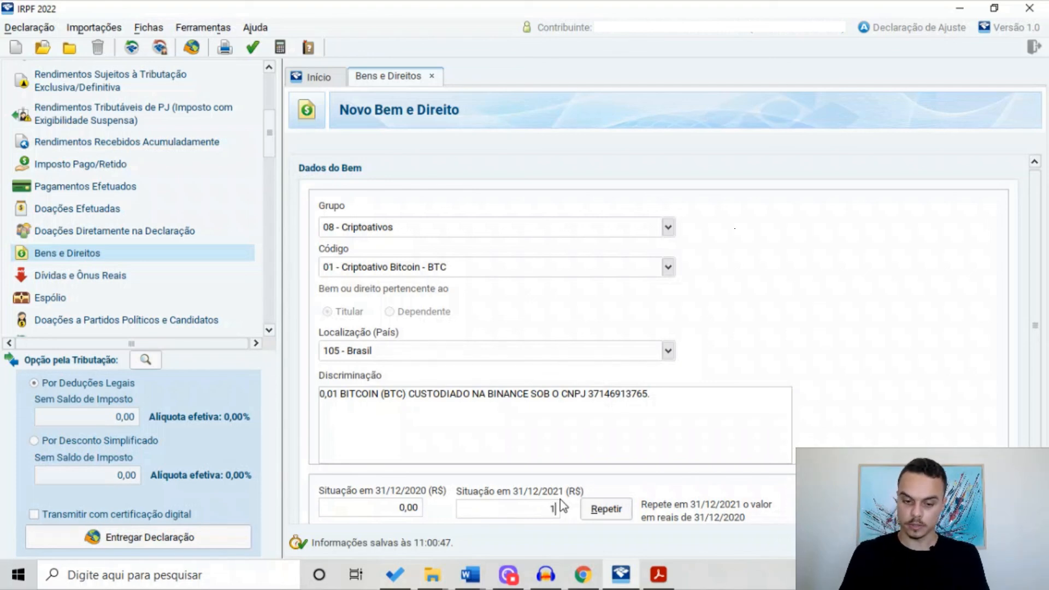
scroll(564, 520, "down", 1)
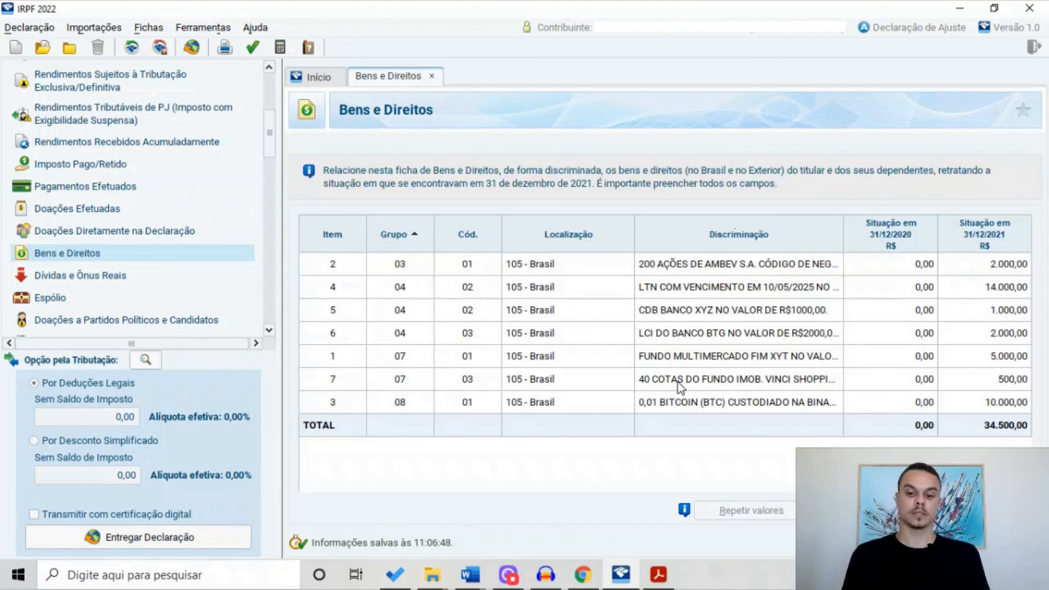
Edit the Bitcoin item's Discriminação so the custody reads 'CARTEIRA LEDGER NANO.'
left_click(704, 405)
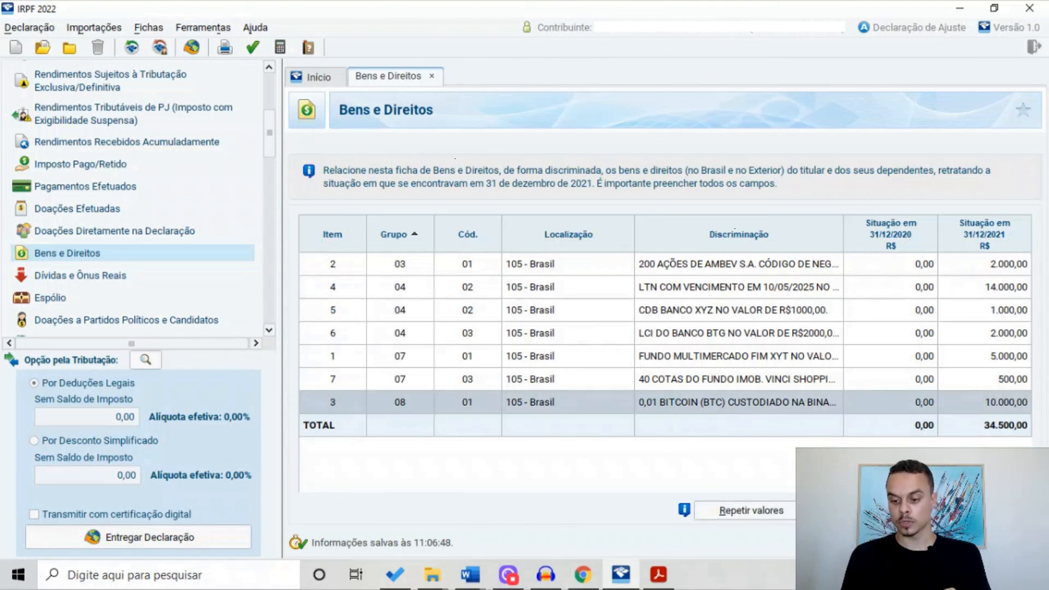
left_click(902, 510)
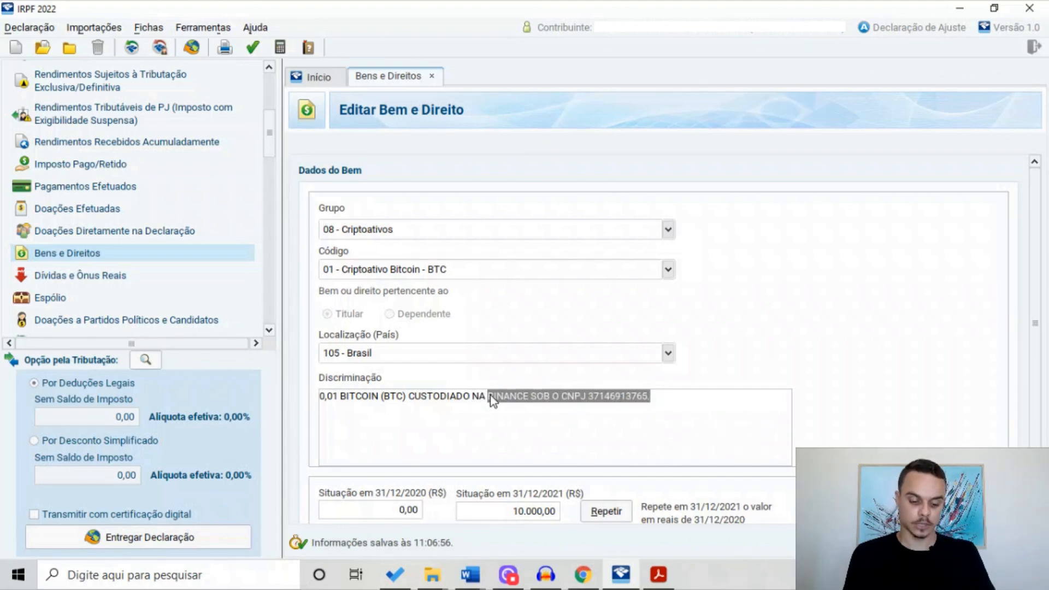
type("CARTEIRA LEDGER NANO.")
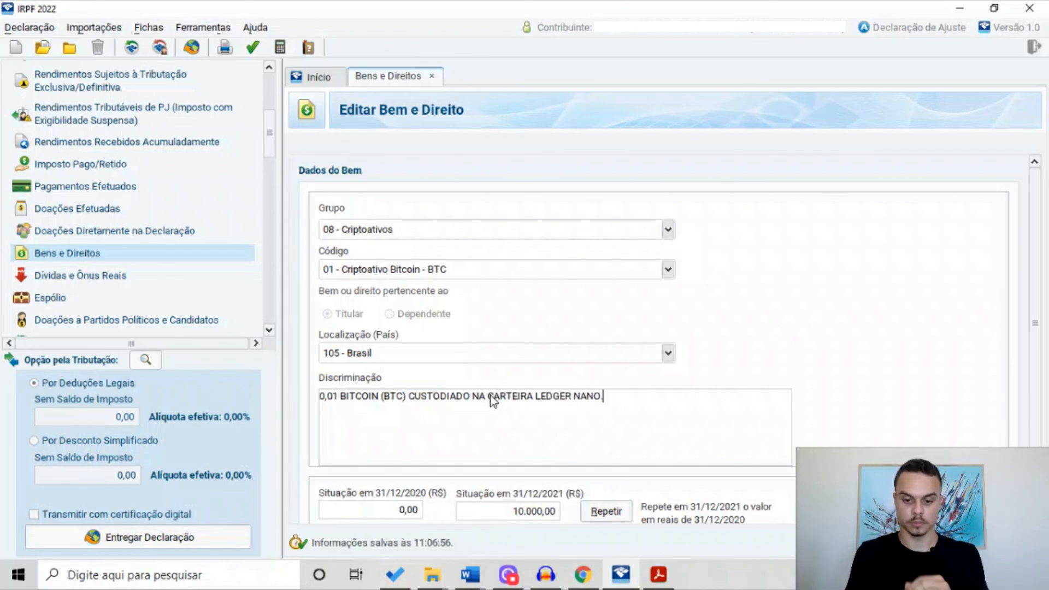
scroll(490, 396, "down", 1)
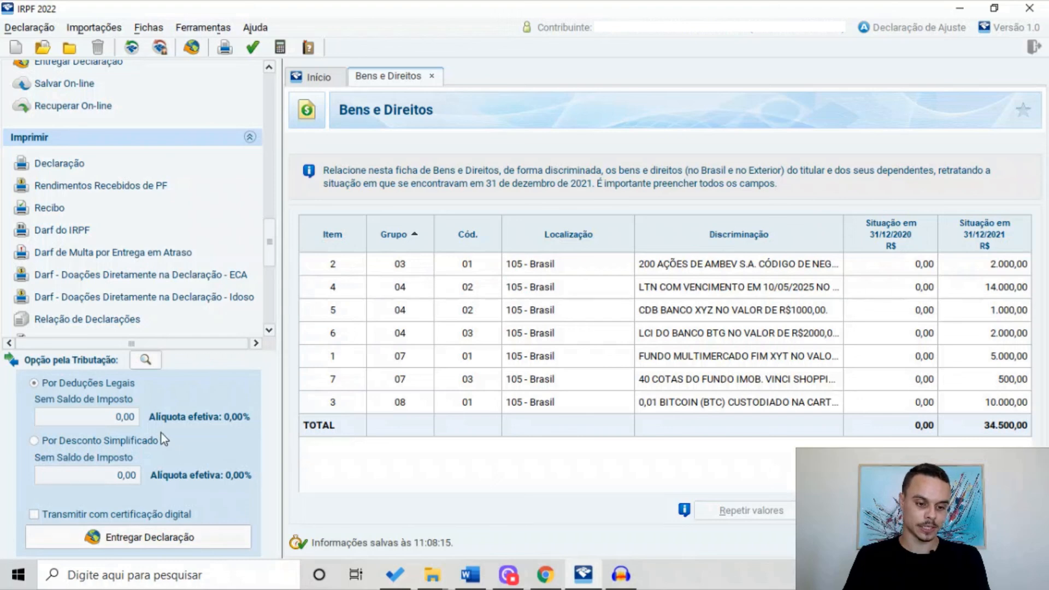
scroll(192, 322, "up", 1)
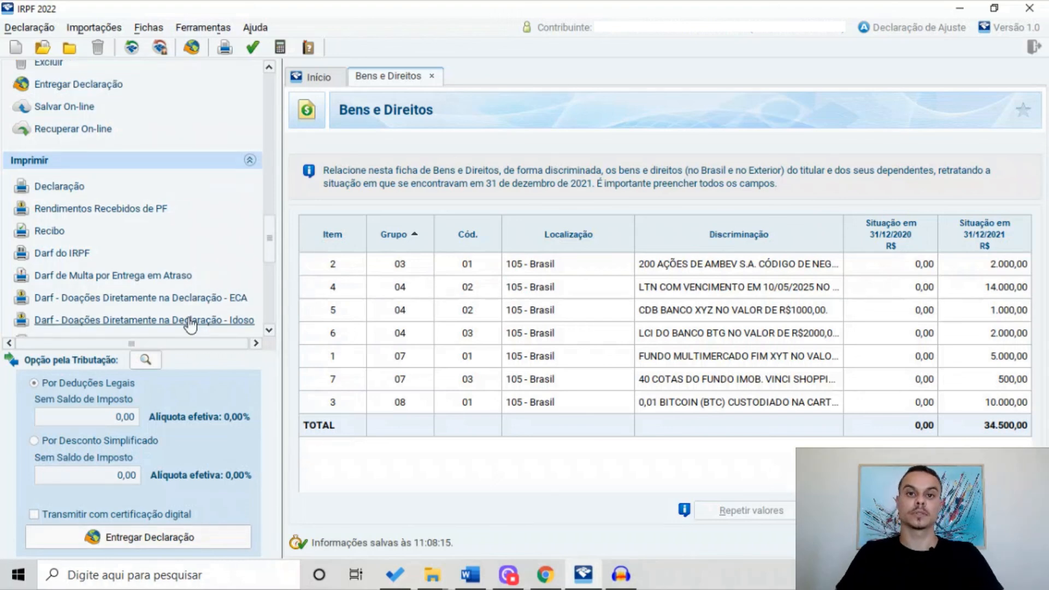